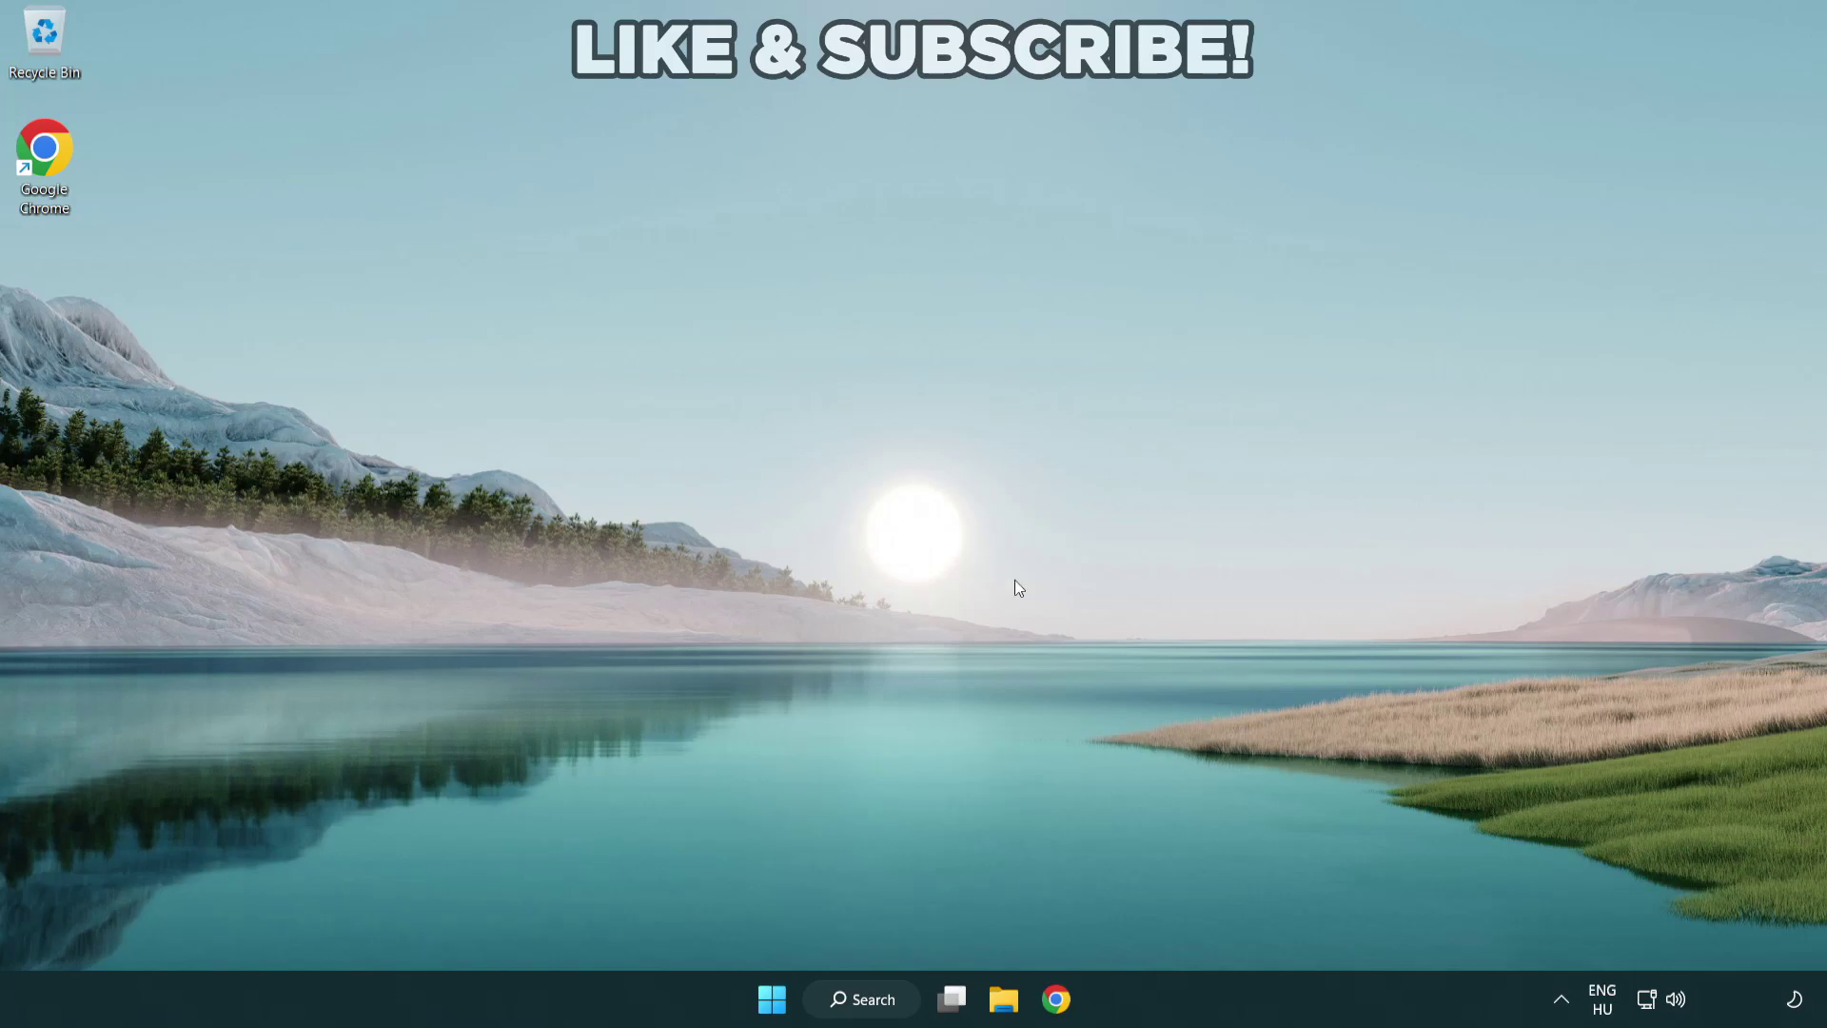
Switch the system's audio output device to Speakers (High Definition Audio Device)
click(1675, 1000)
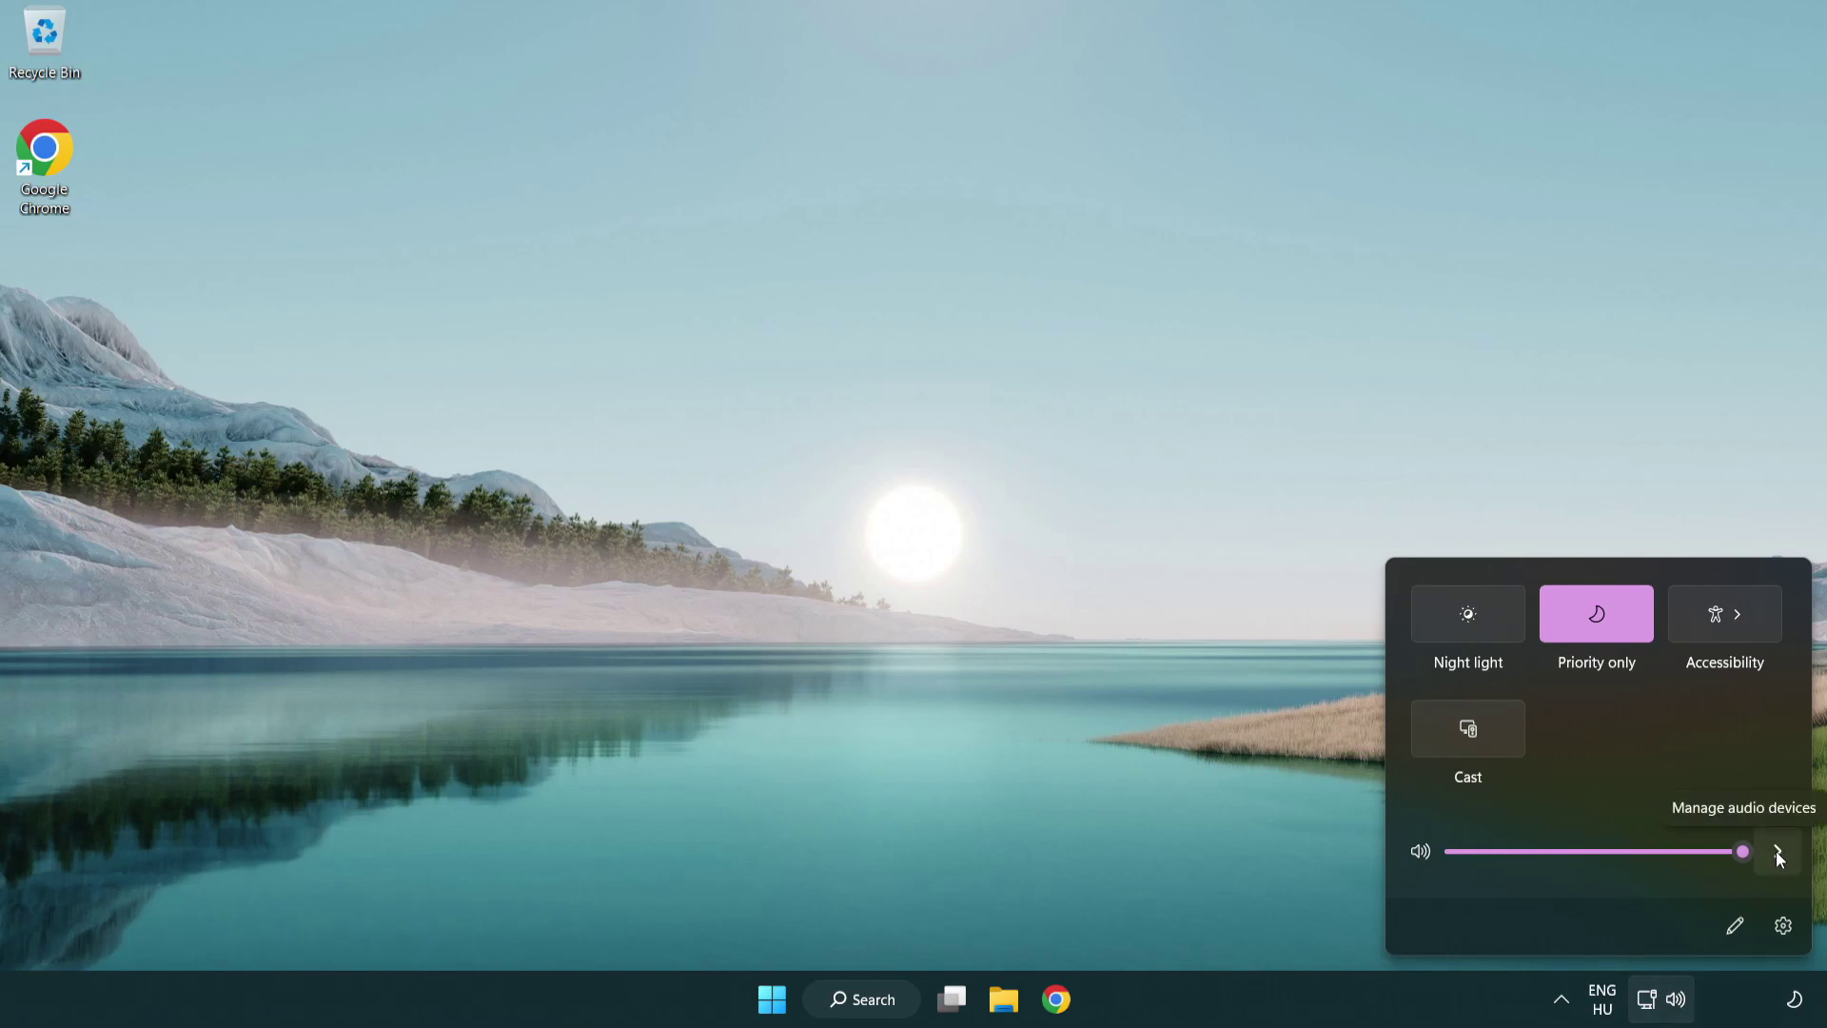
click(1775, 850)
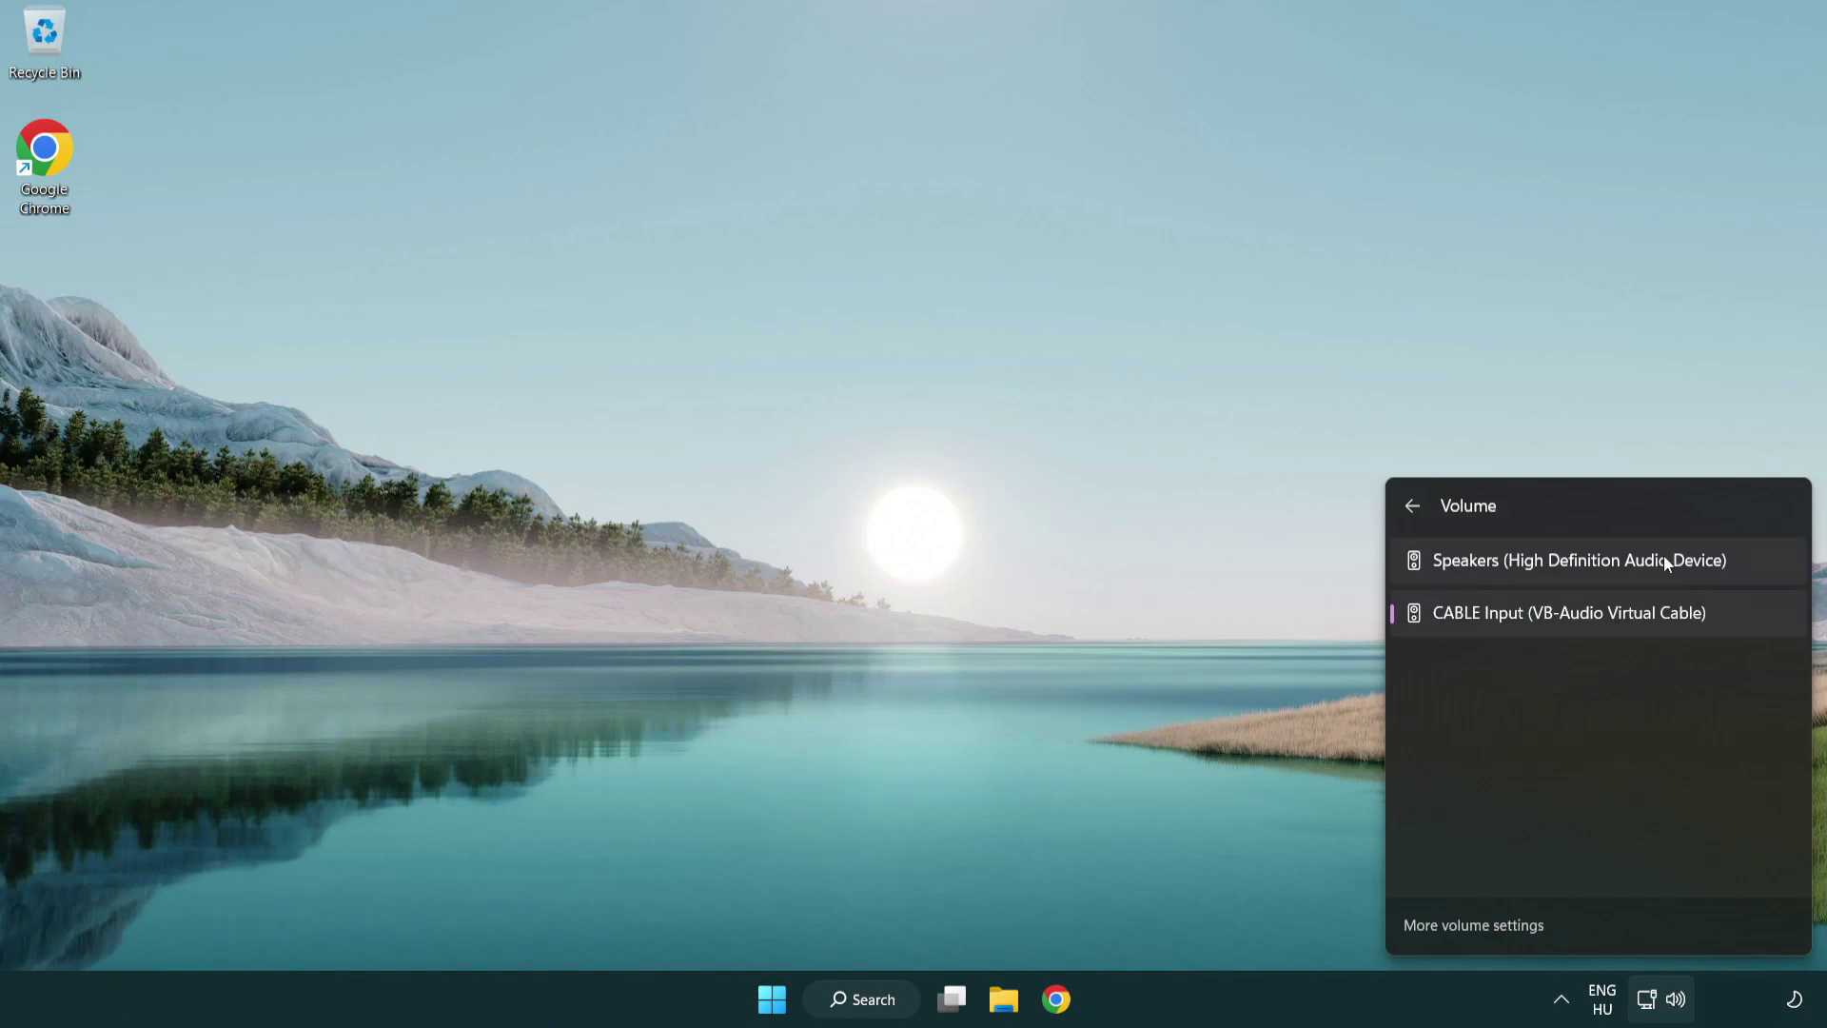
click(1754, 568)
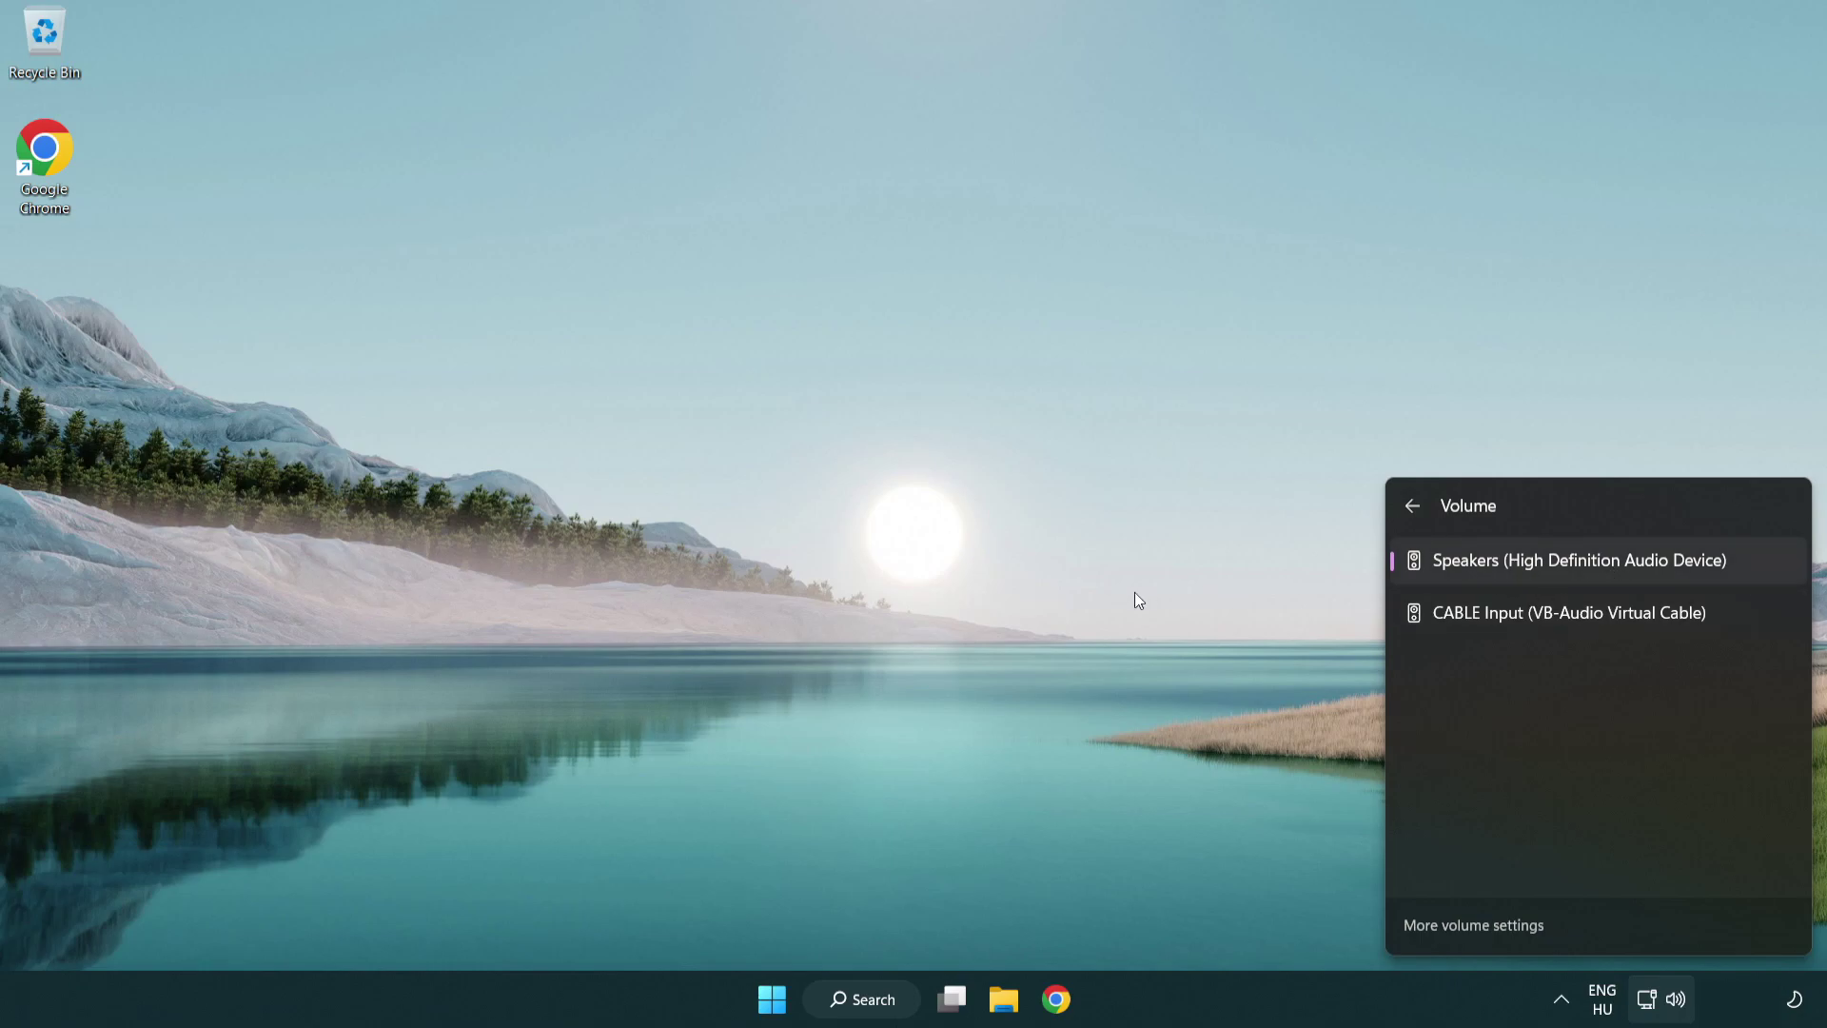
click(959, 544)
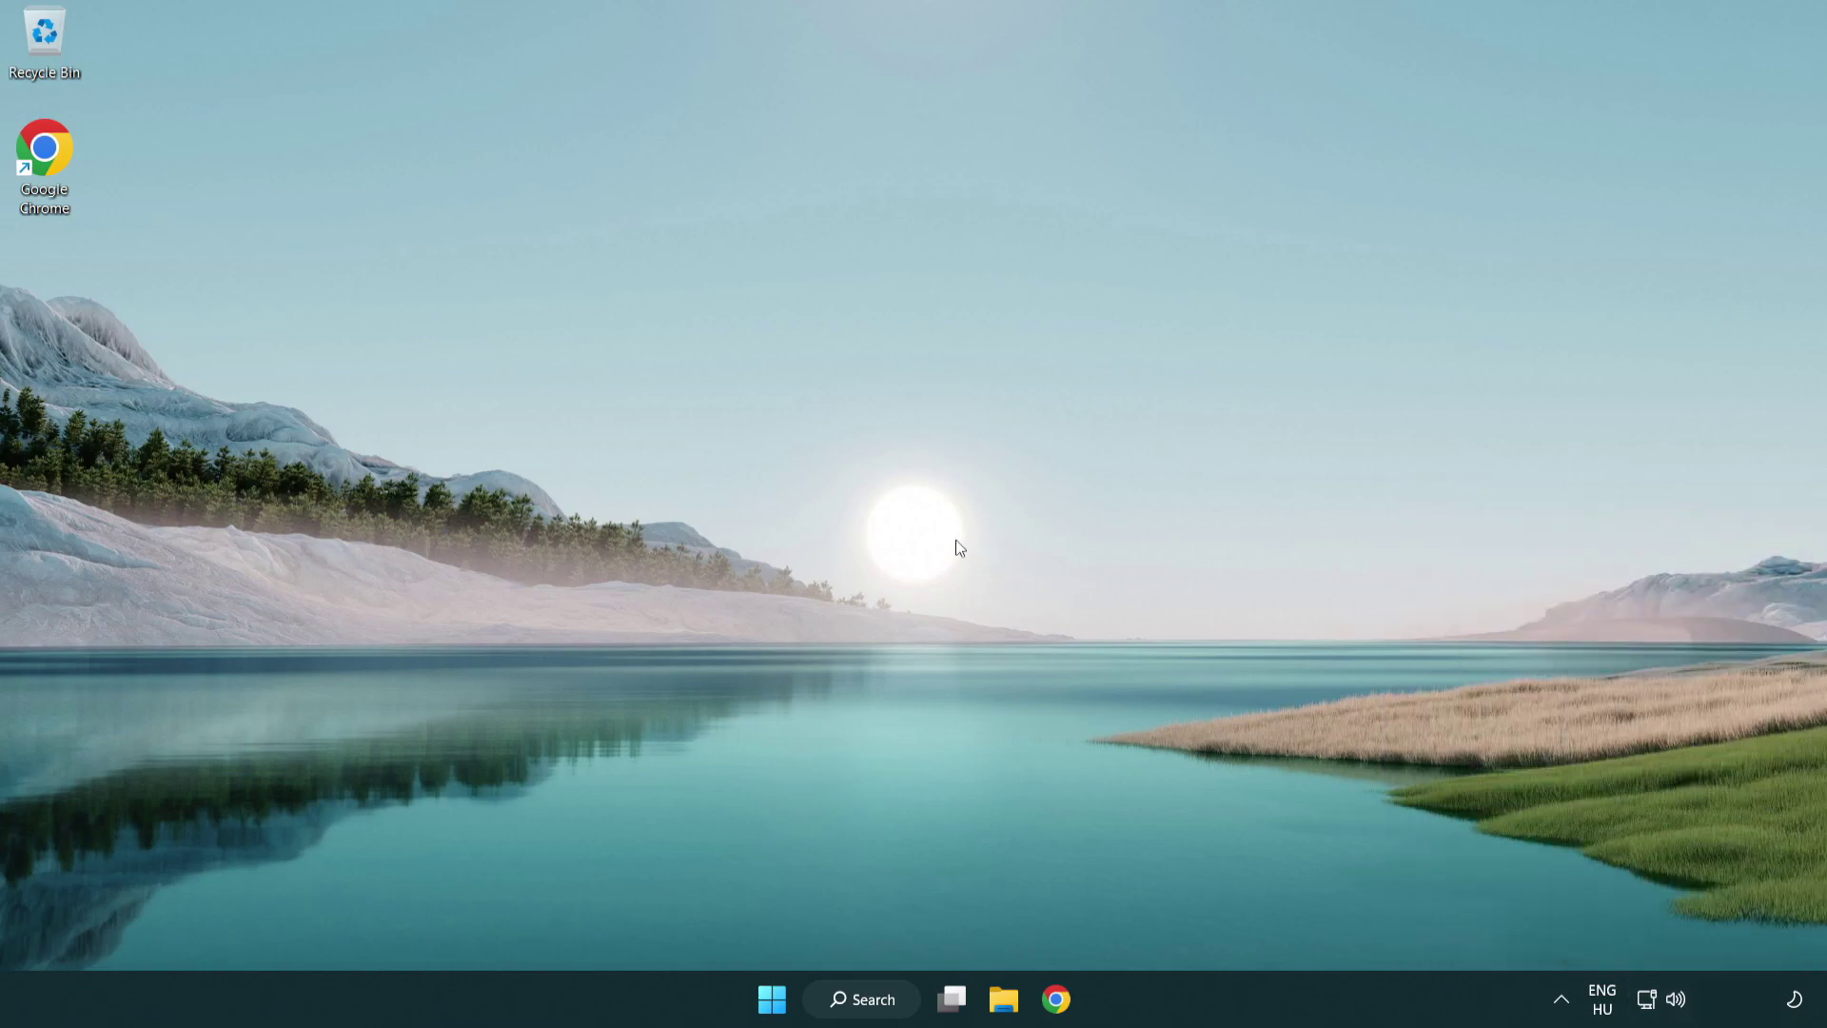
Reset sound devices and volumes for all apps to the recommended defaults in the volume mixer, and close Settings
right_click(1677, 999)
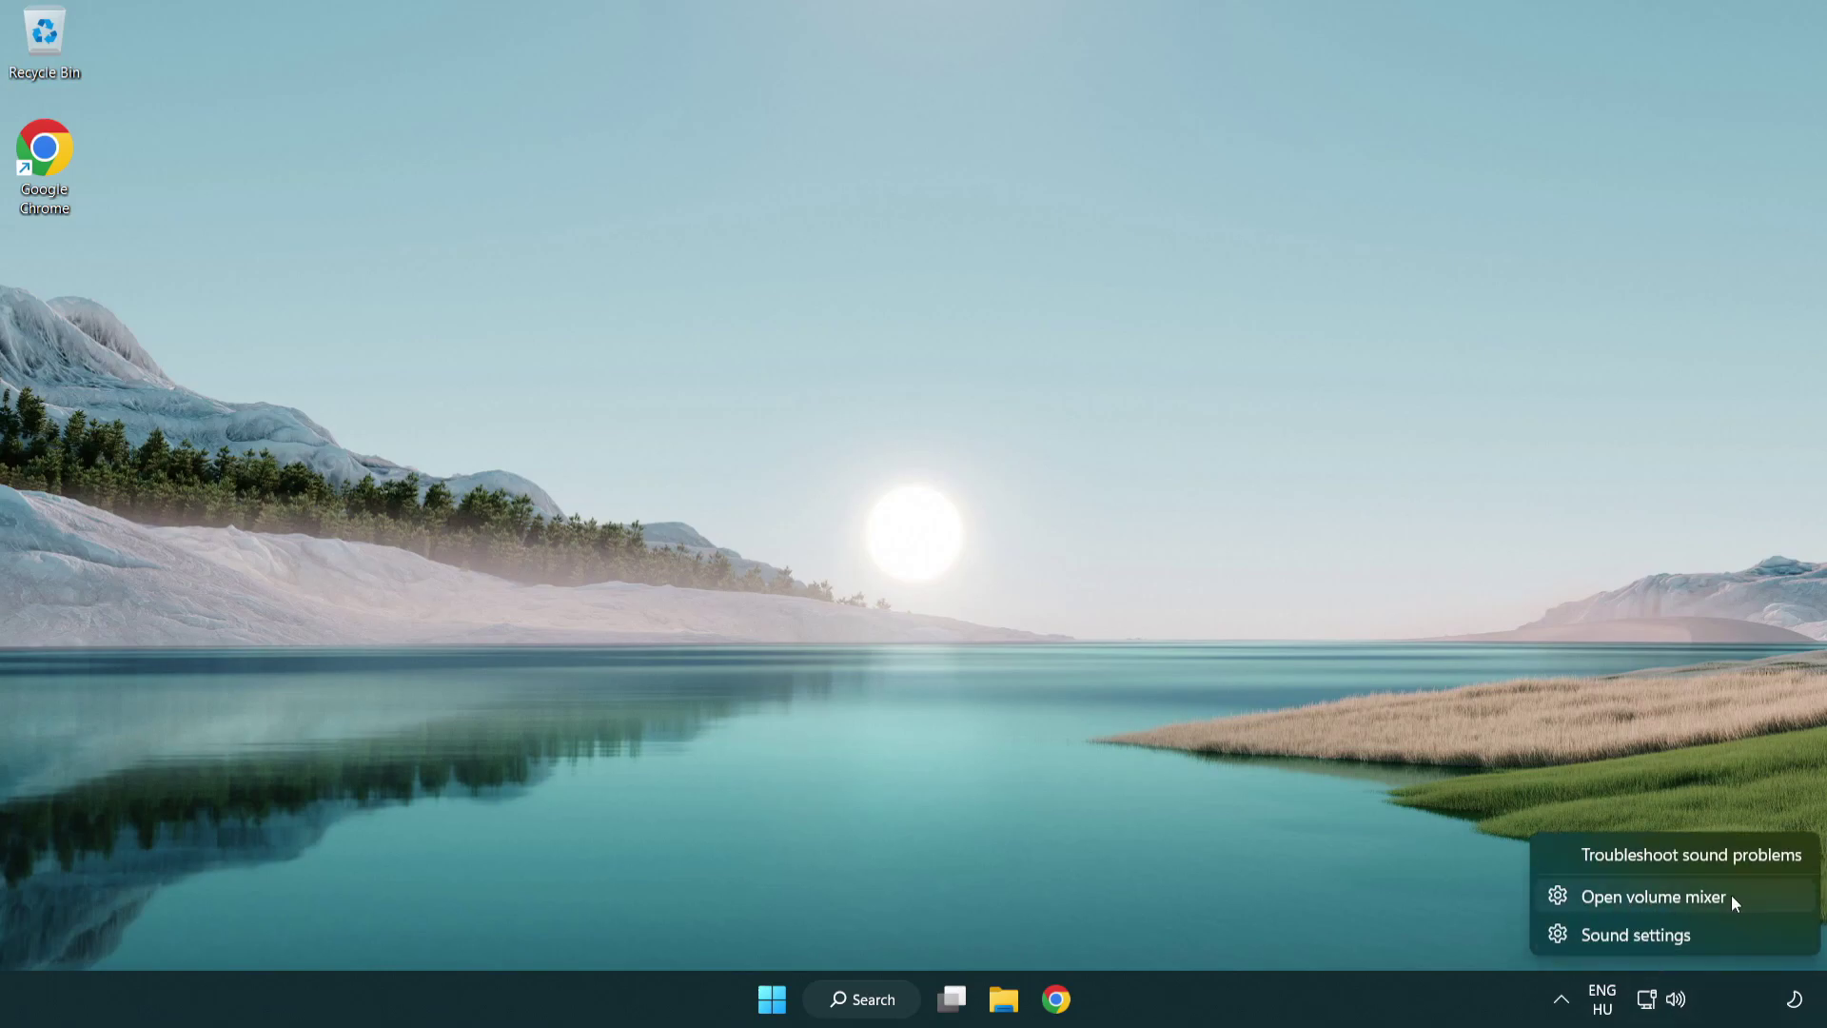
click(1762, 897)
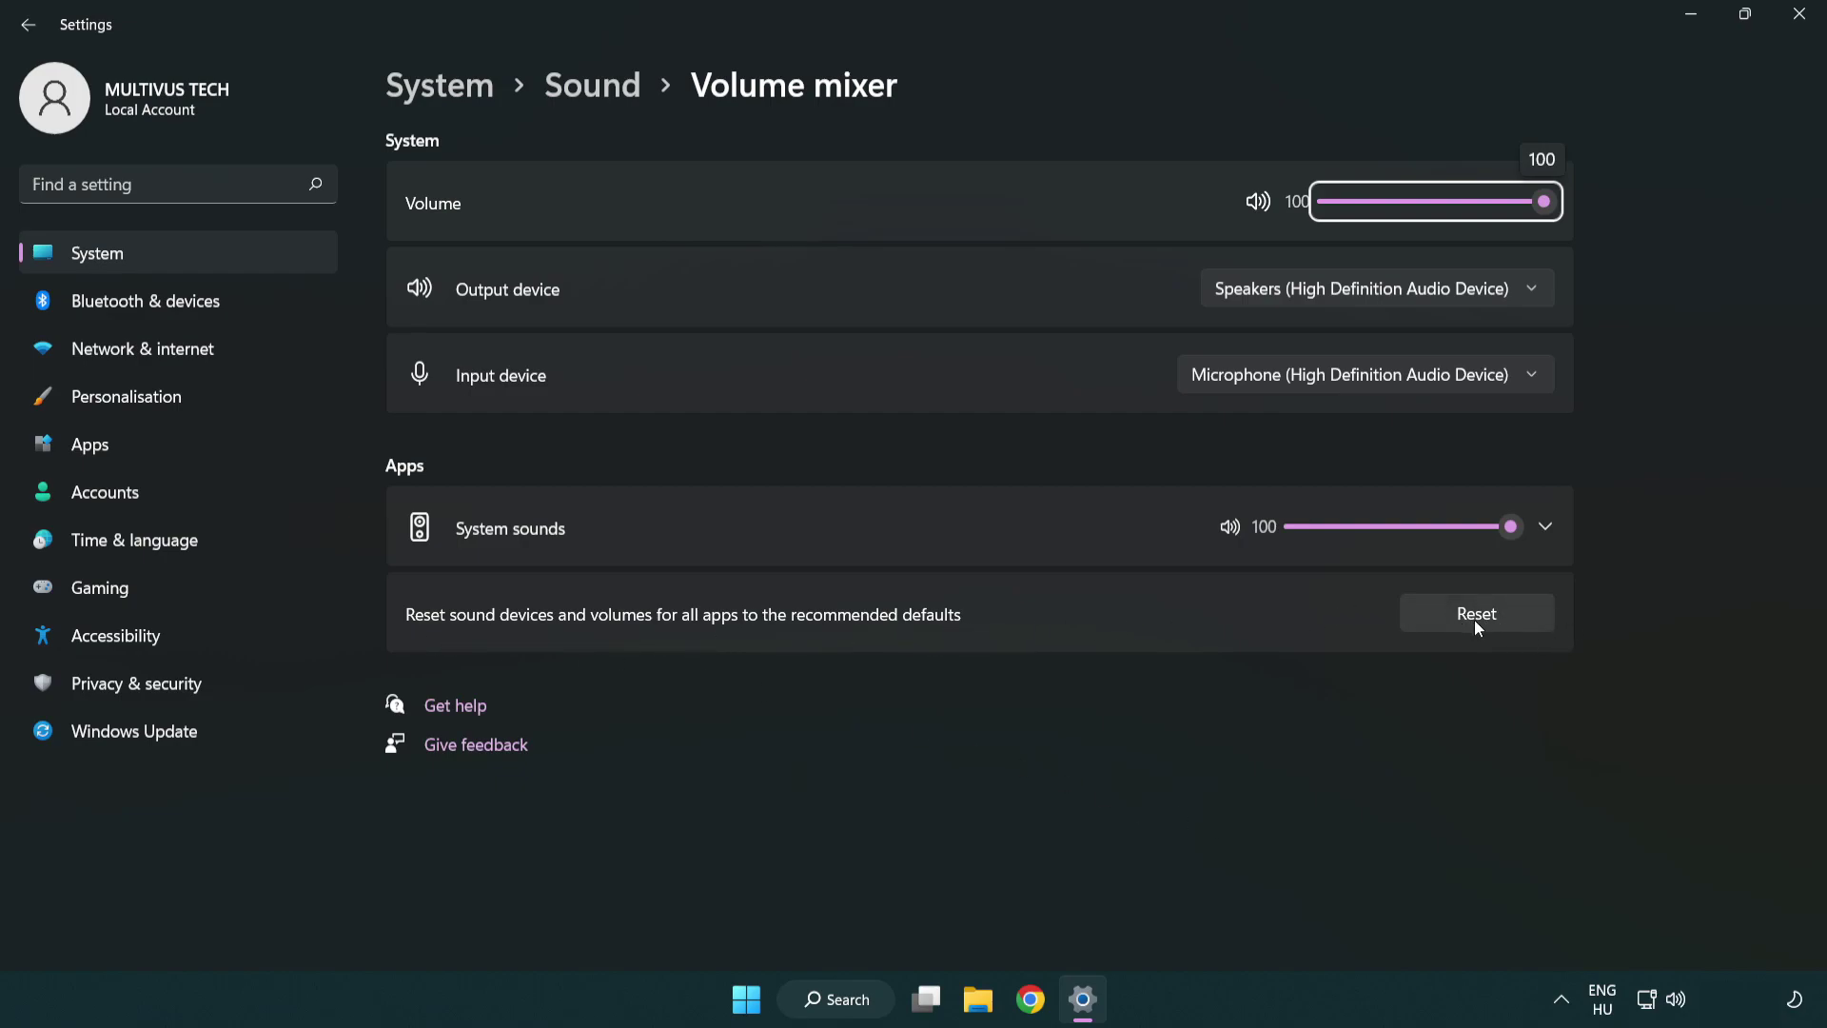
click(1527, 621)
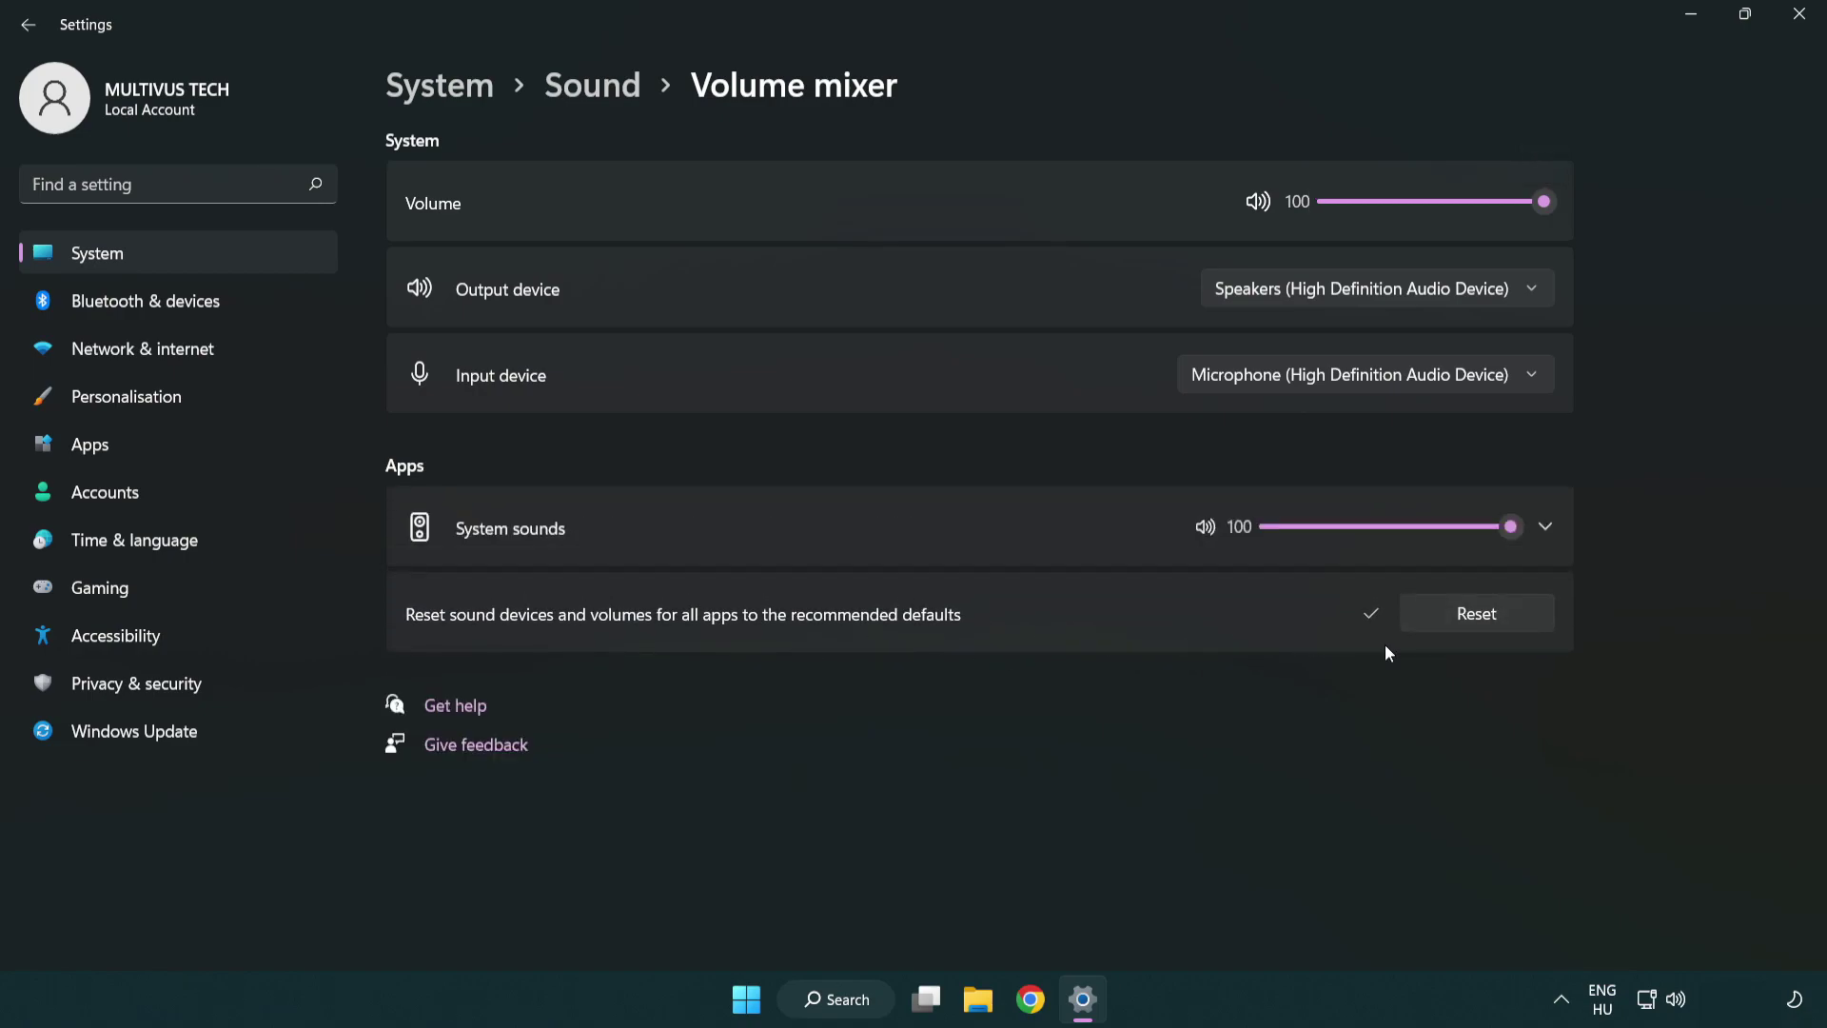
click(1801, 15)
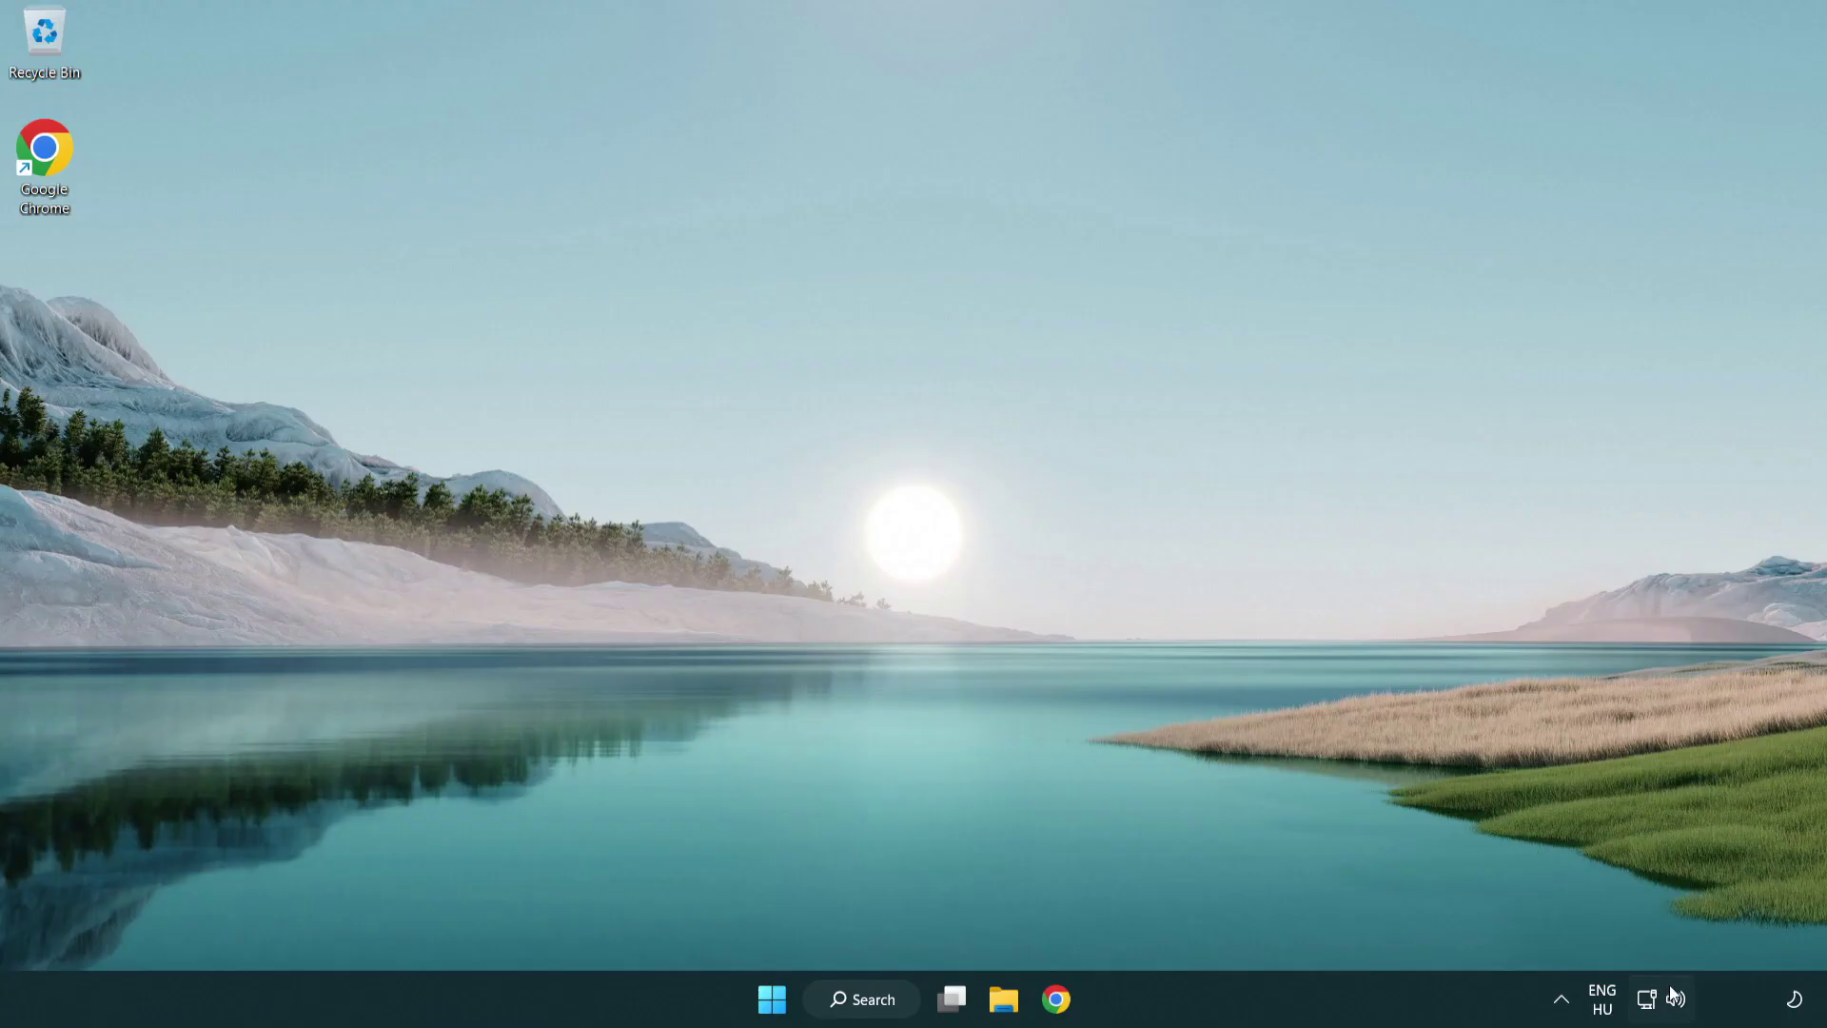
Open the system Sound settings and set the output volume to 100
right_click(1675, 999)
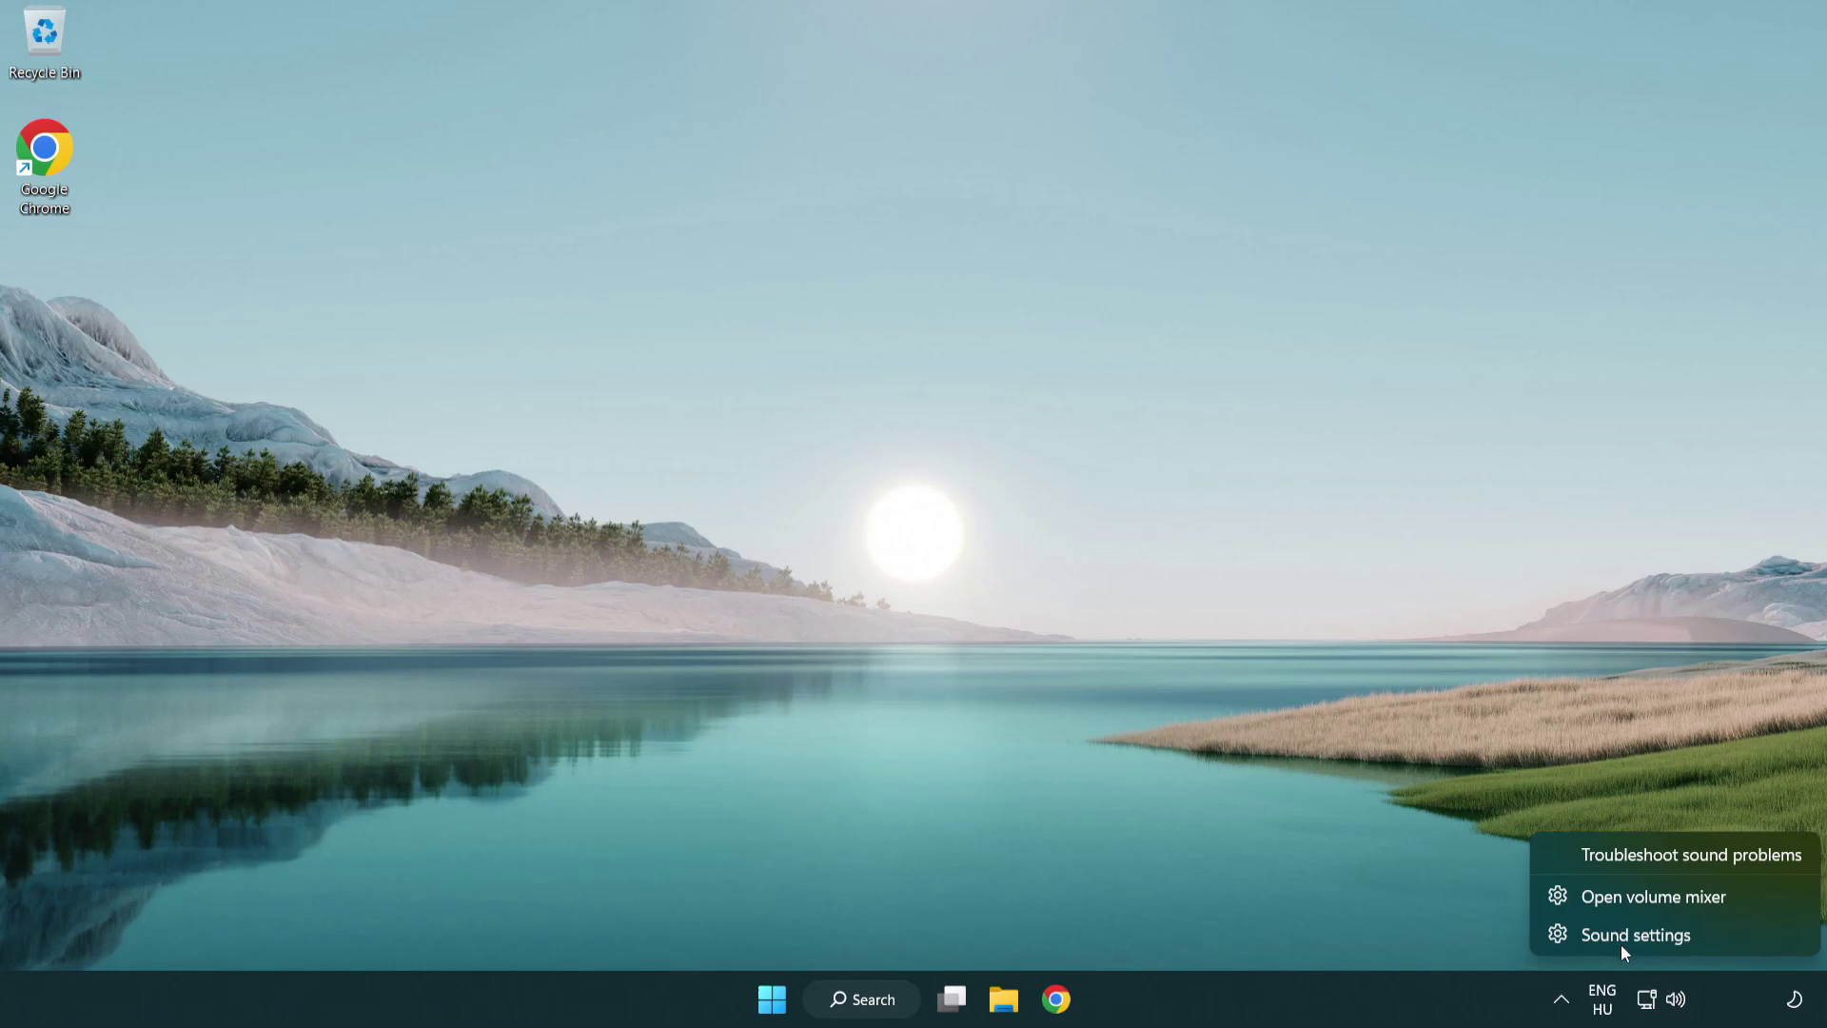
click(1749, 941)
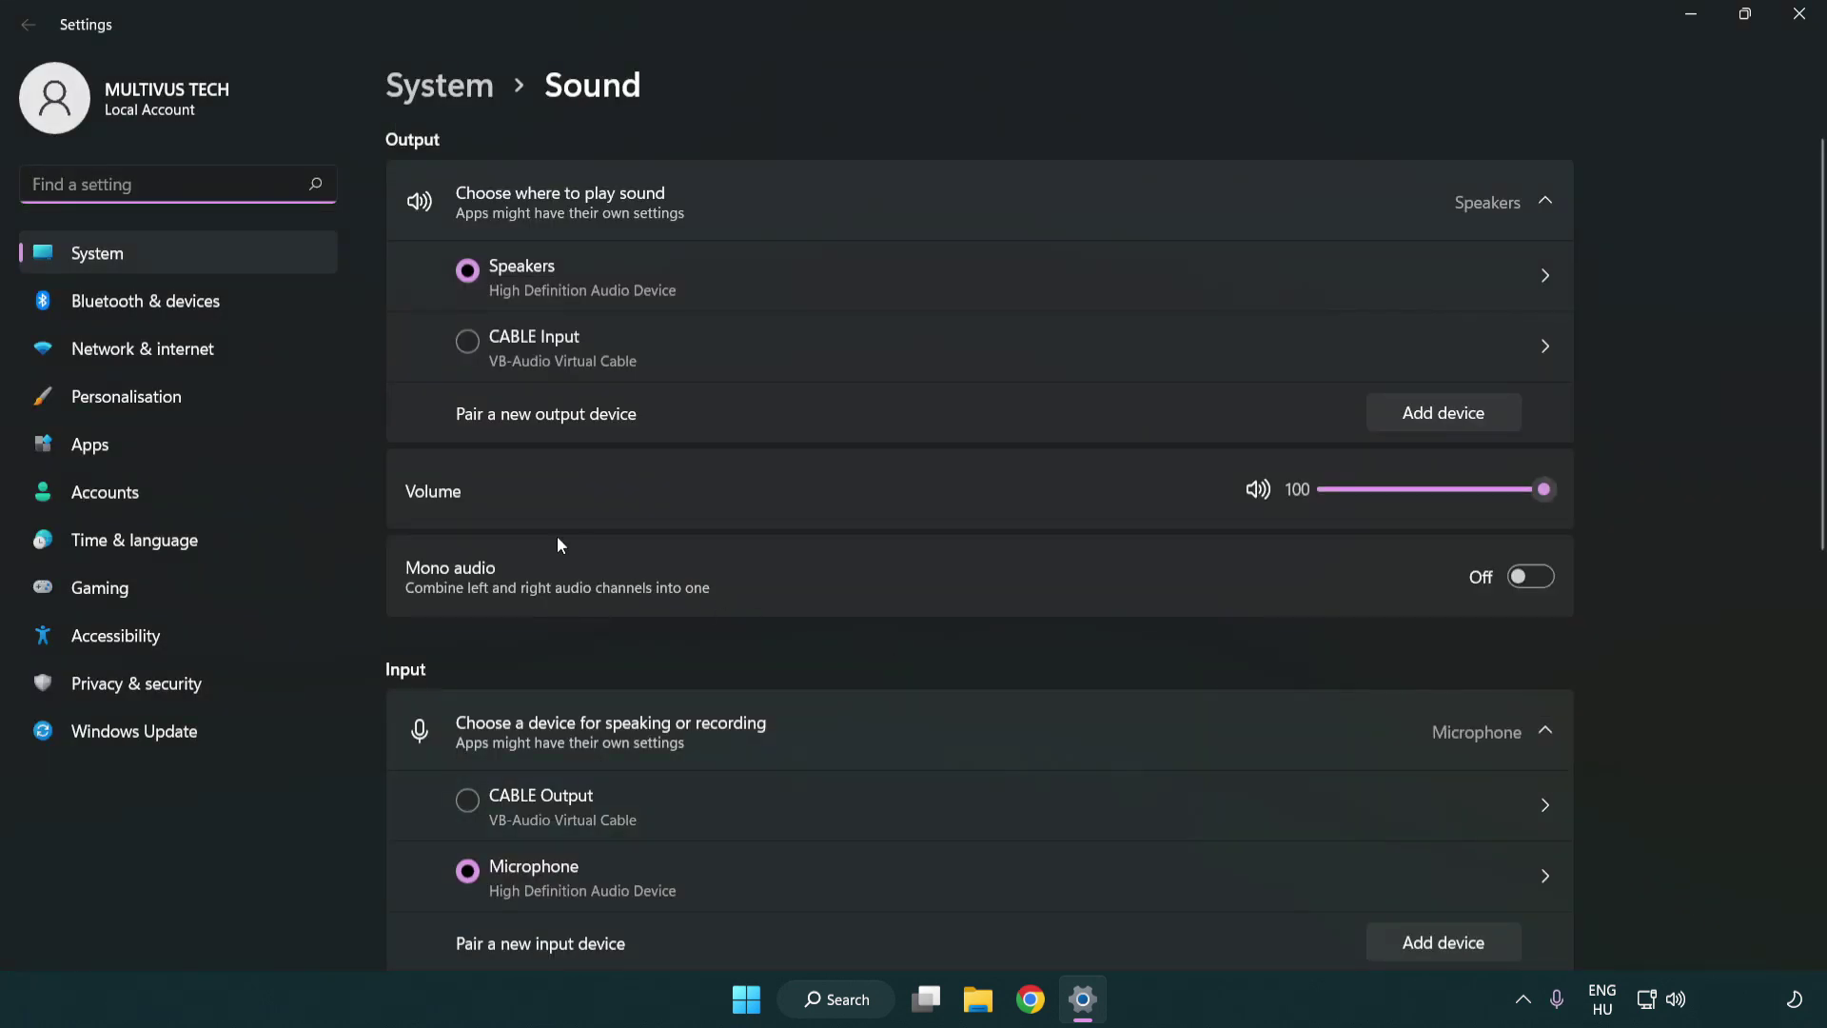
drag(1469, 489, 1630, 487)
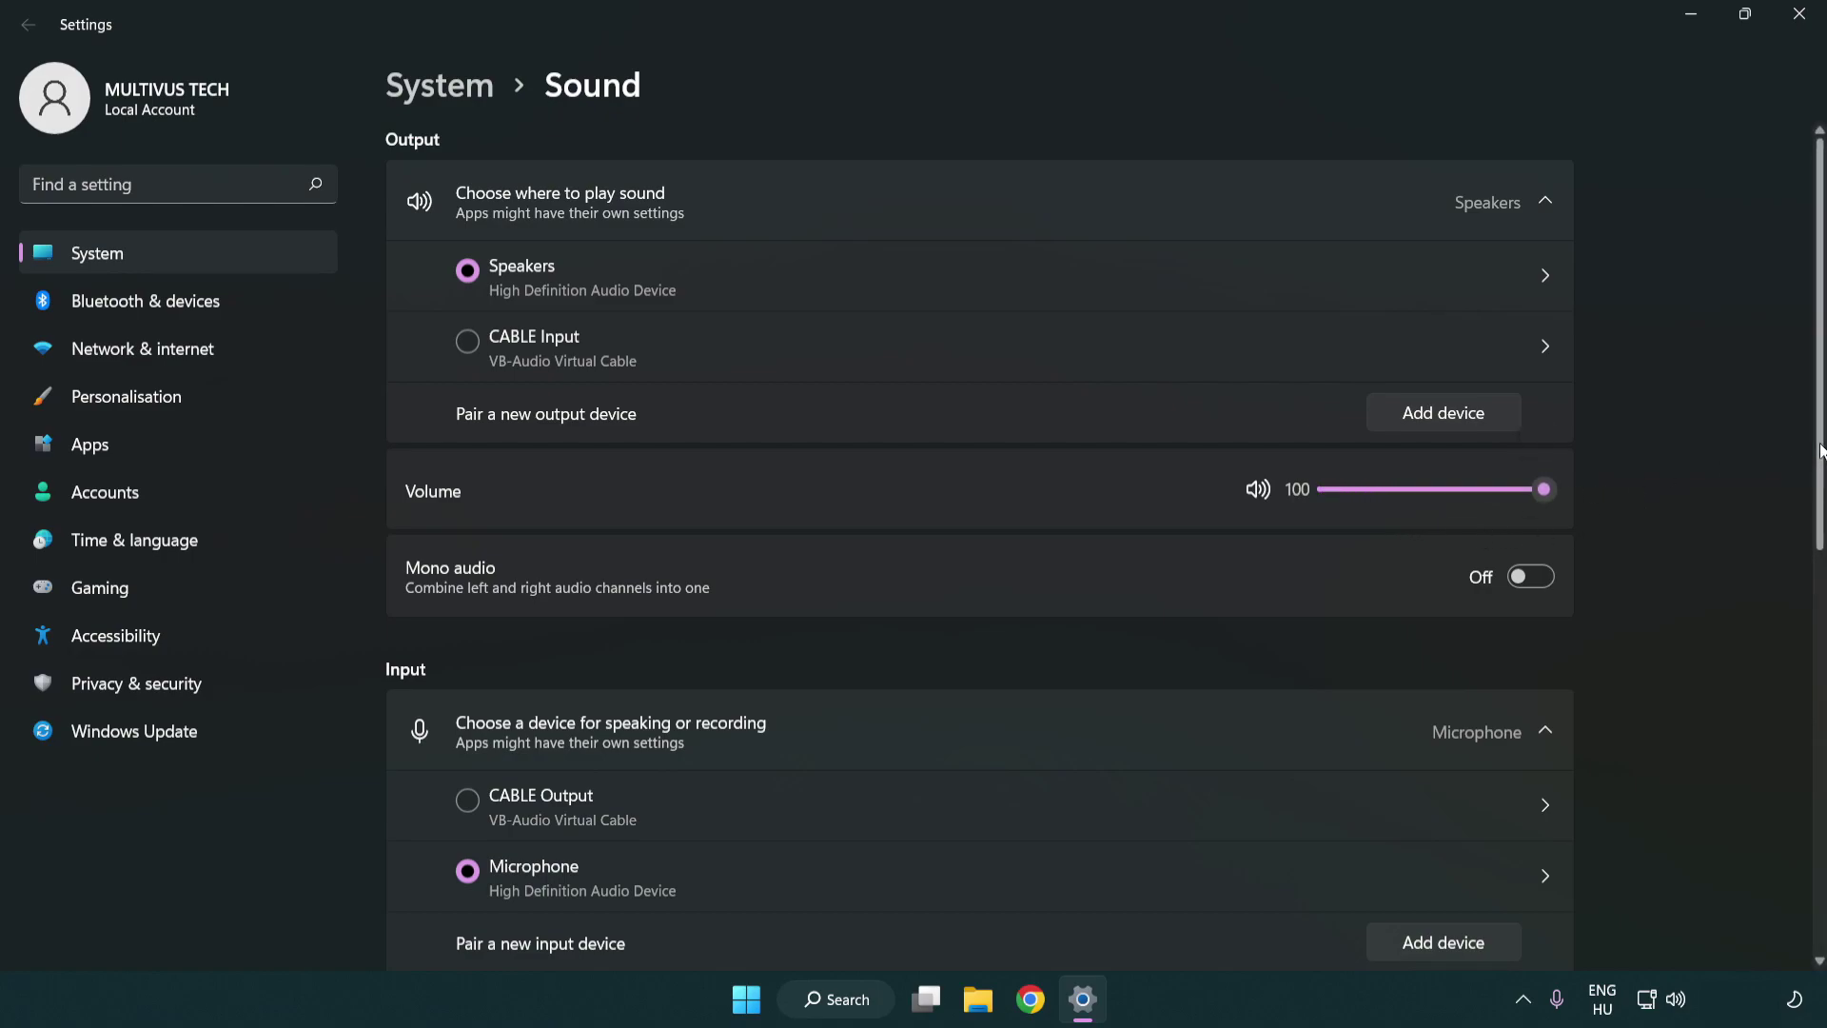
Open the additional sound settings and disable the CABLE Input (VB-Audio Virtual Cable) playback device
scroll(1821, 451, down, 5)
scroll(1064, 619, down, 2)
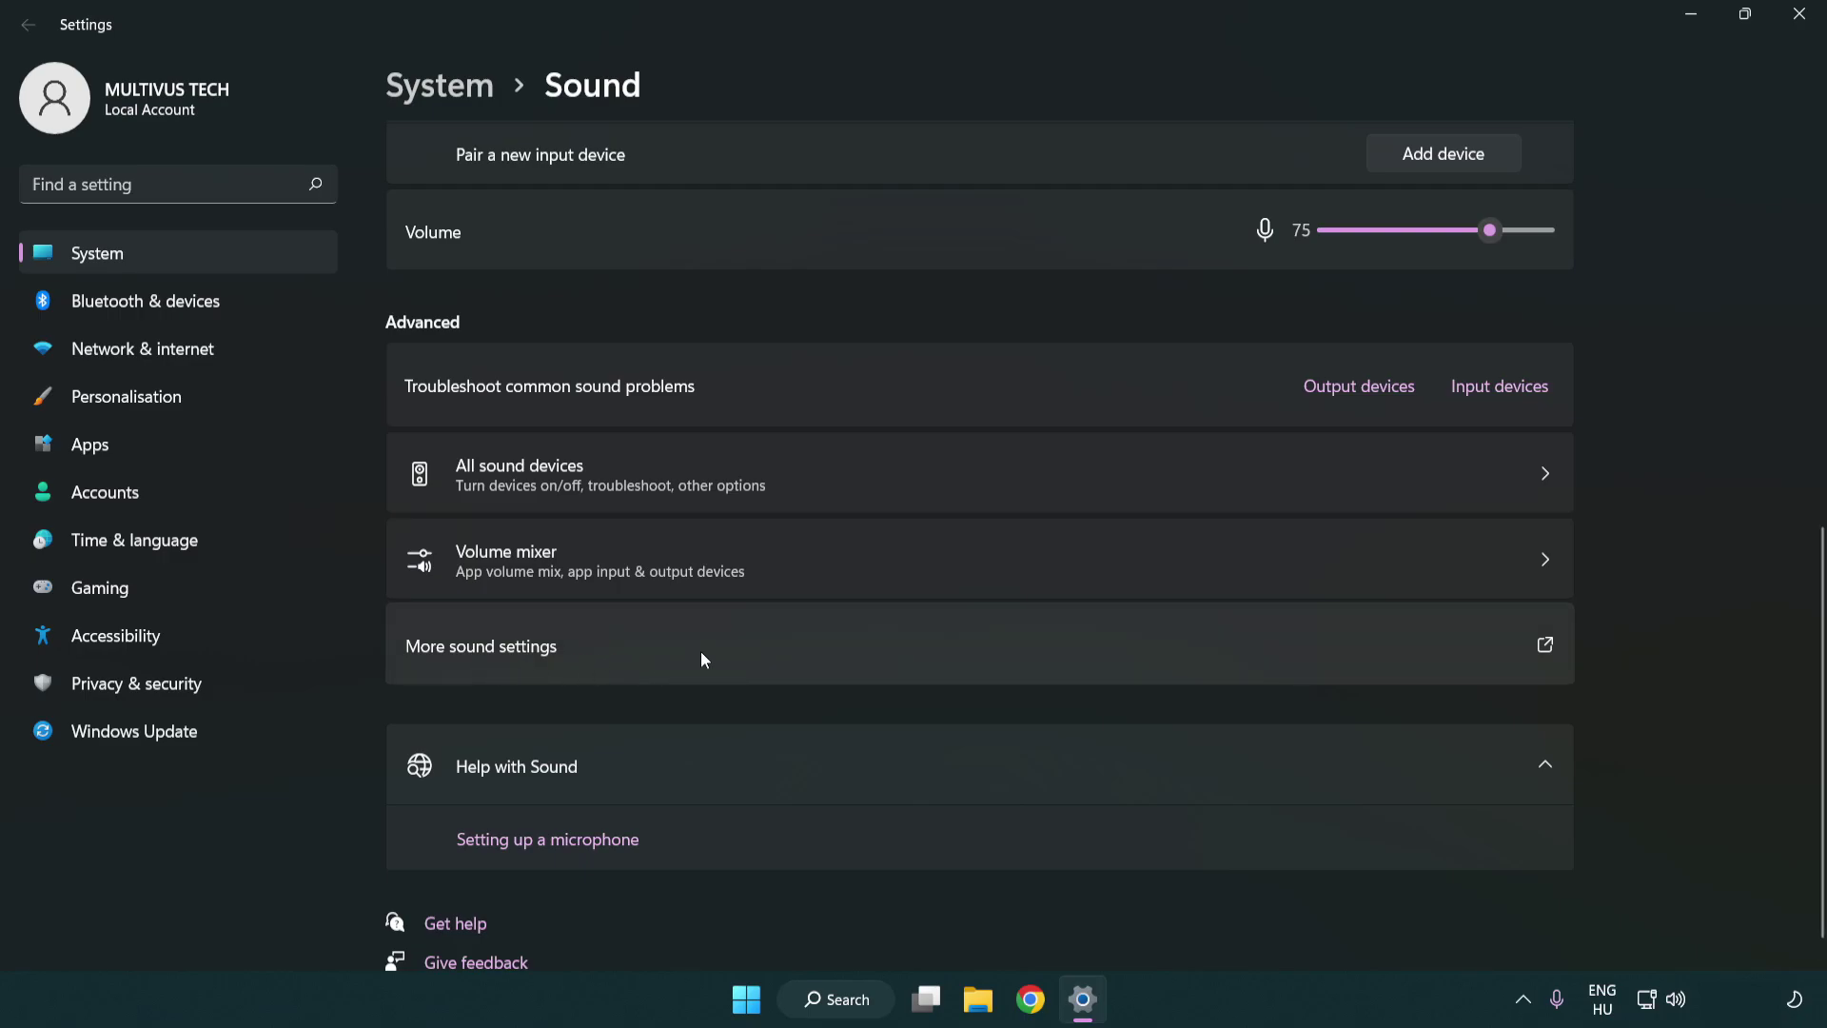
click(704, 657)
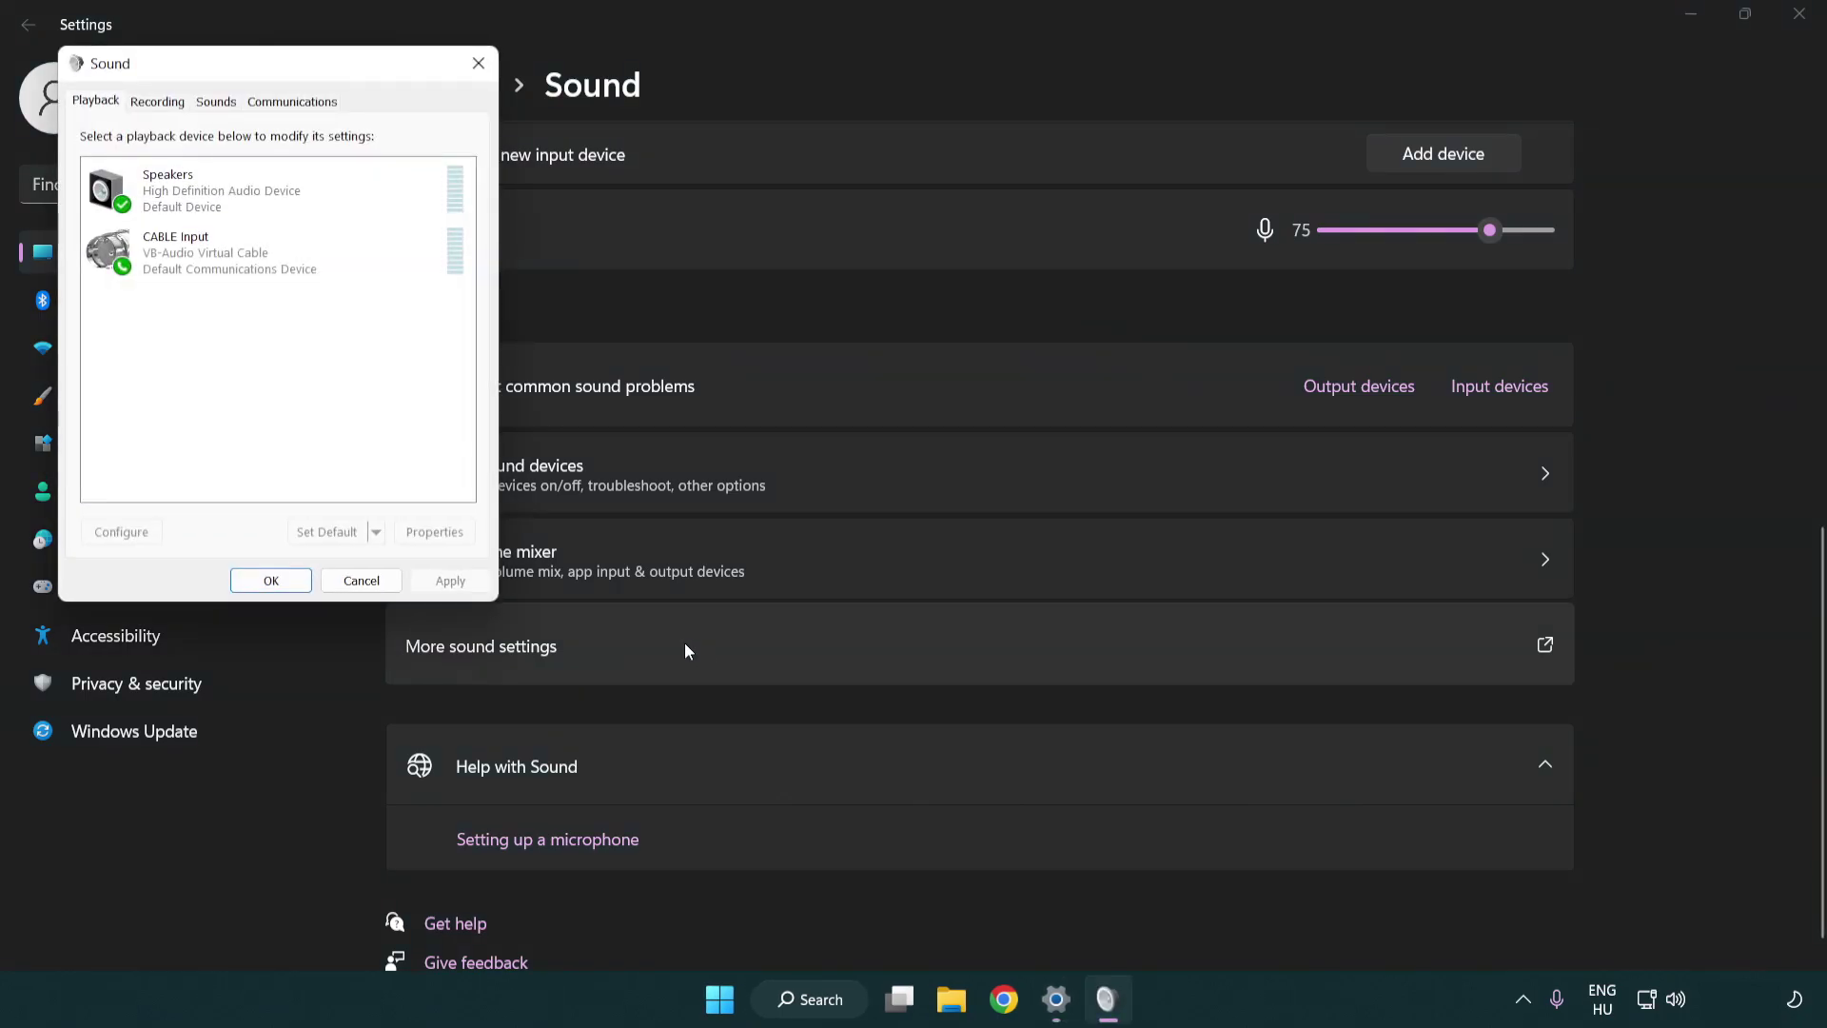
drag(326, 76, 940, 245)
click(876, 438)
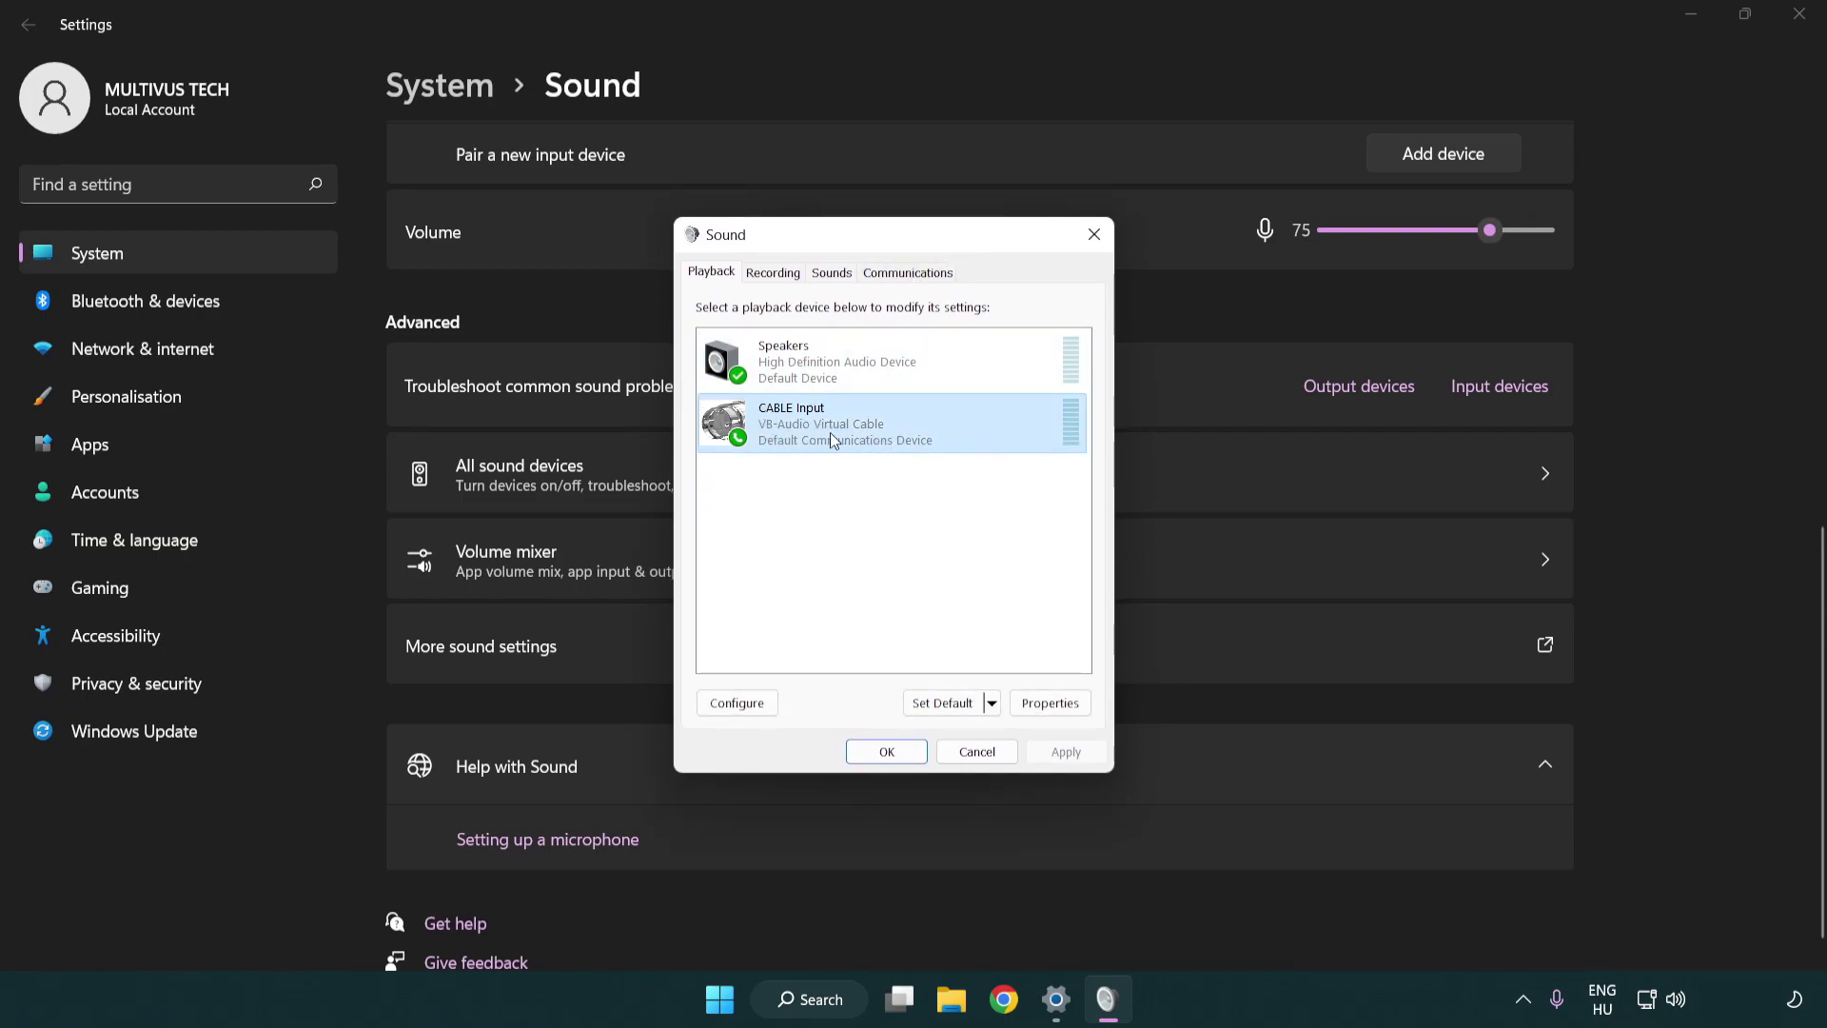
right_click(829, 440)
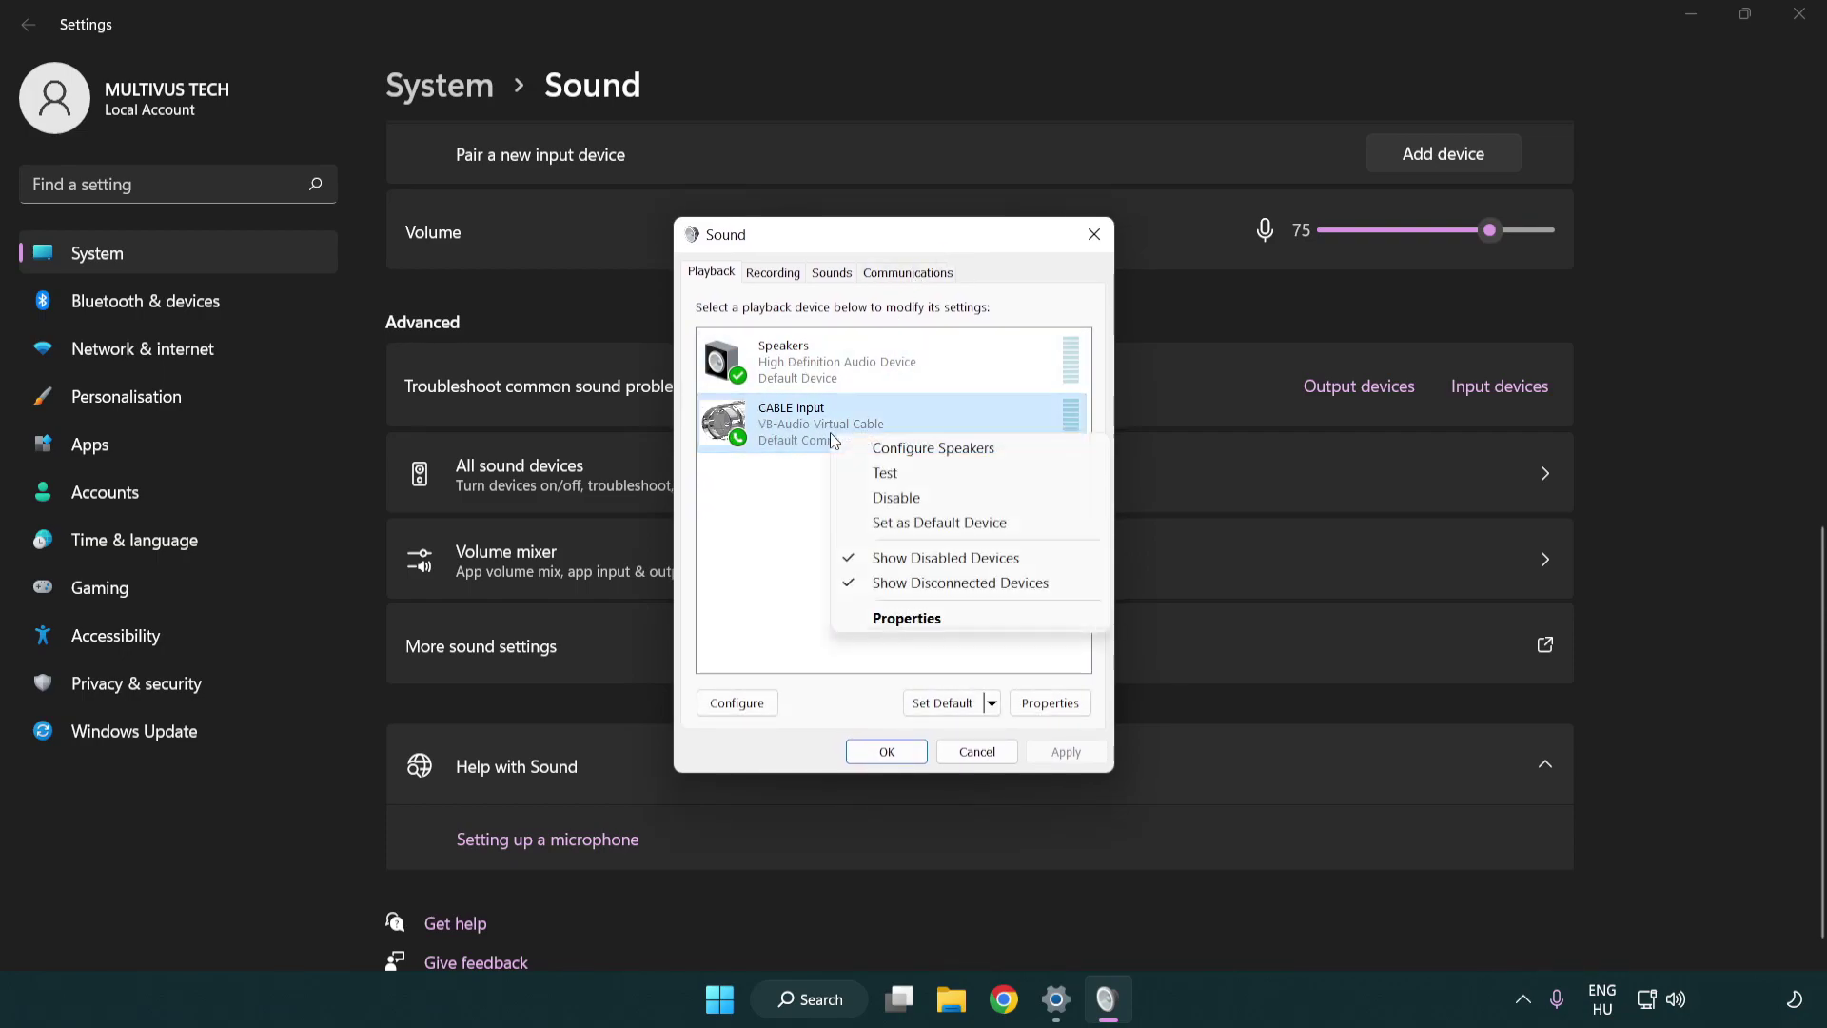
click(942, 497)
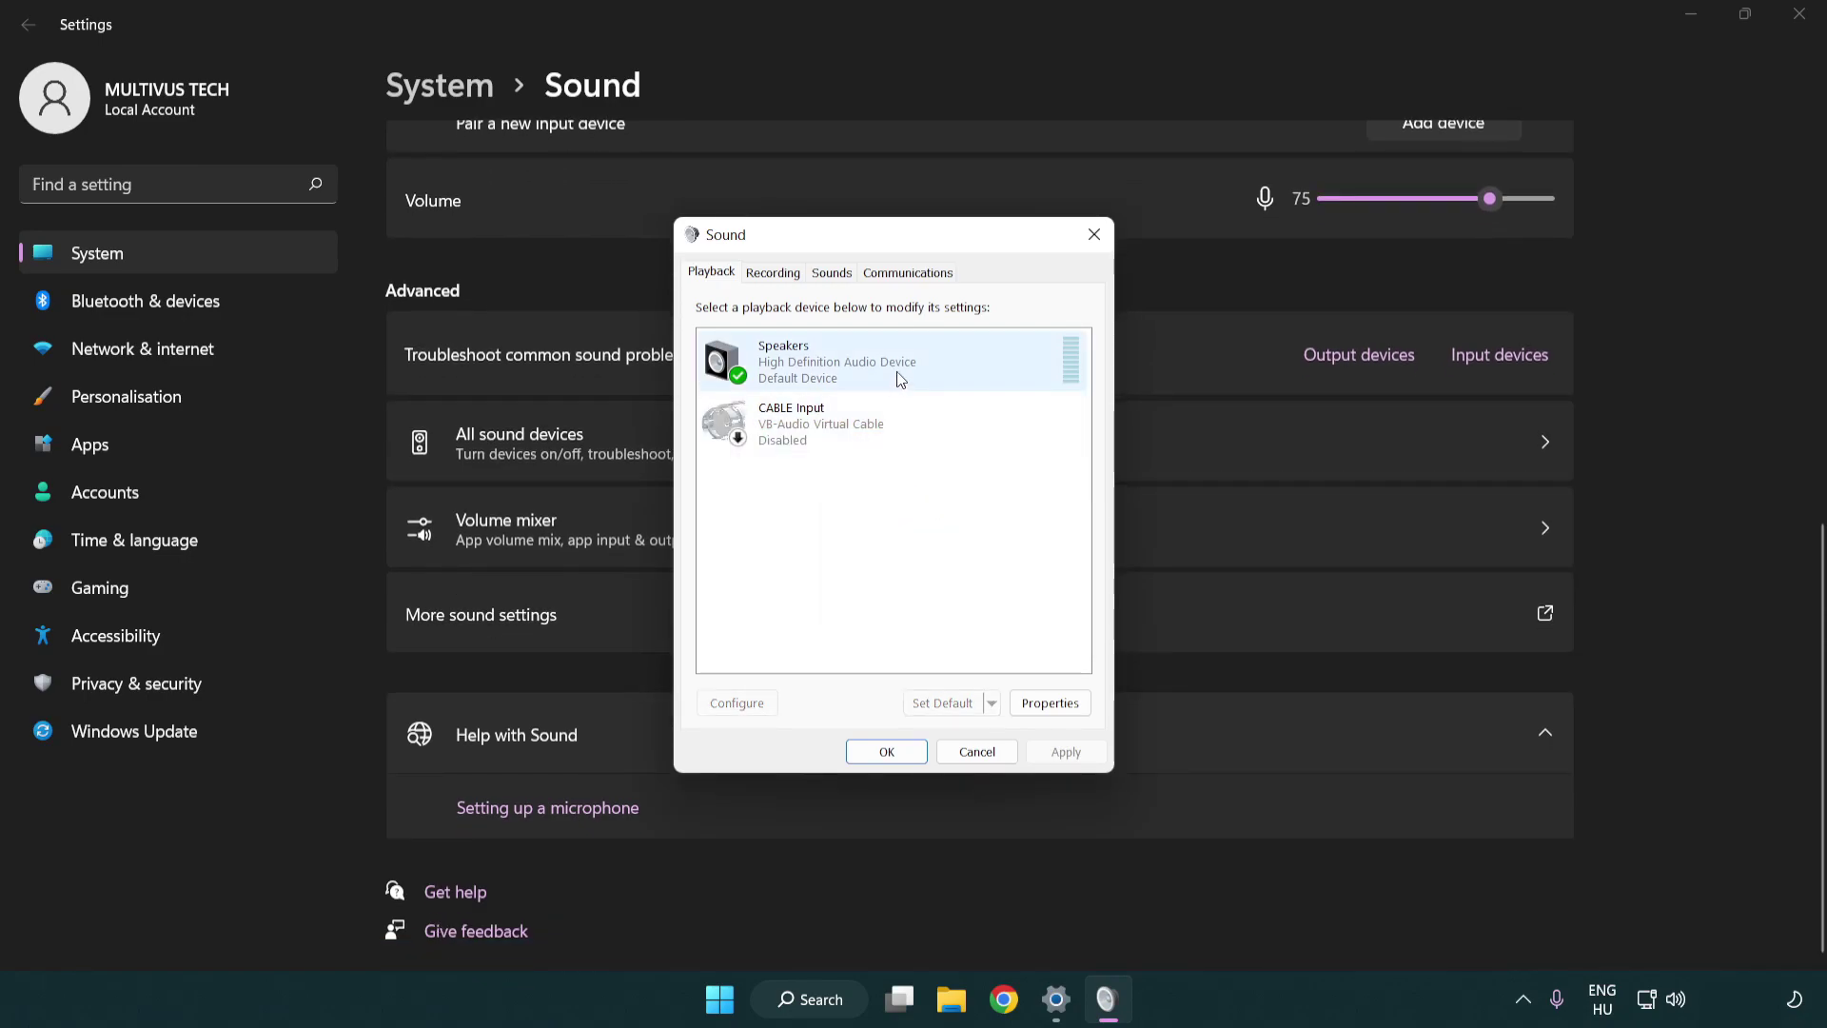
Configure the Speakers playback device as 7.1 Surround, accepting the offered full-range speaker selection, and finish the speaker setup
right_click(930, 367)
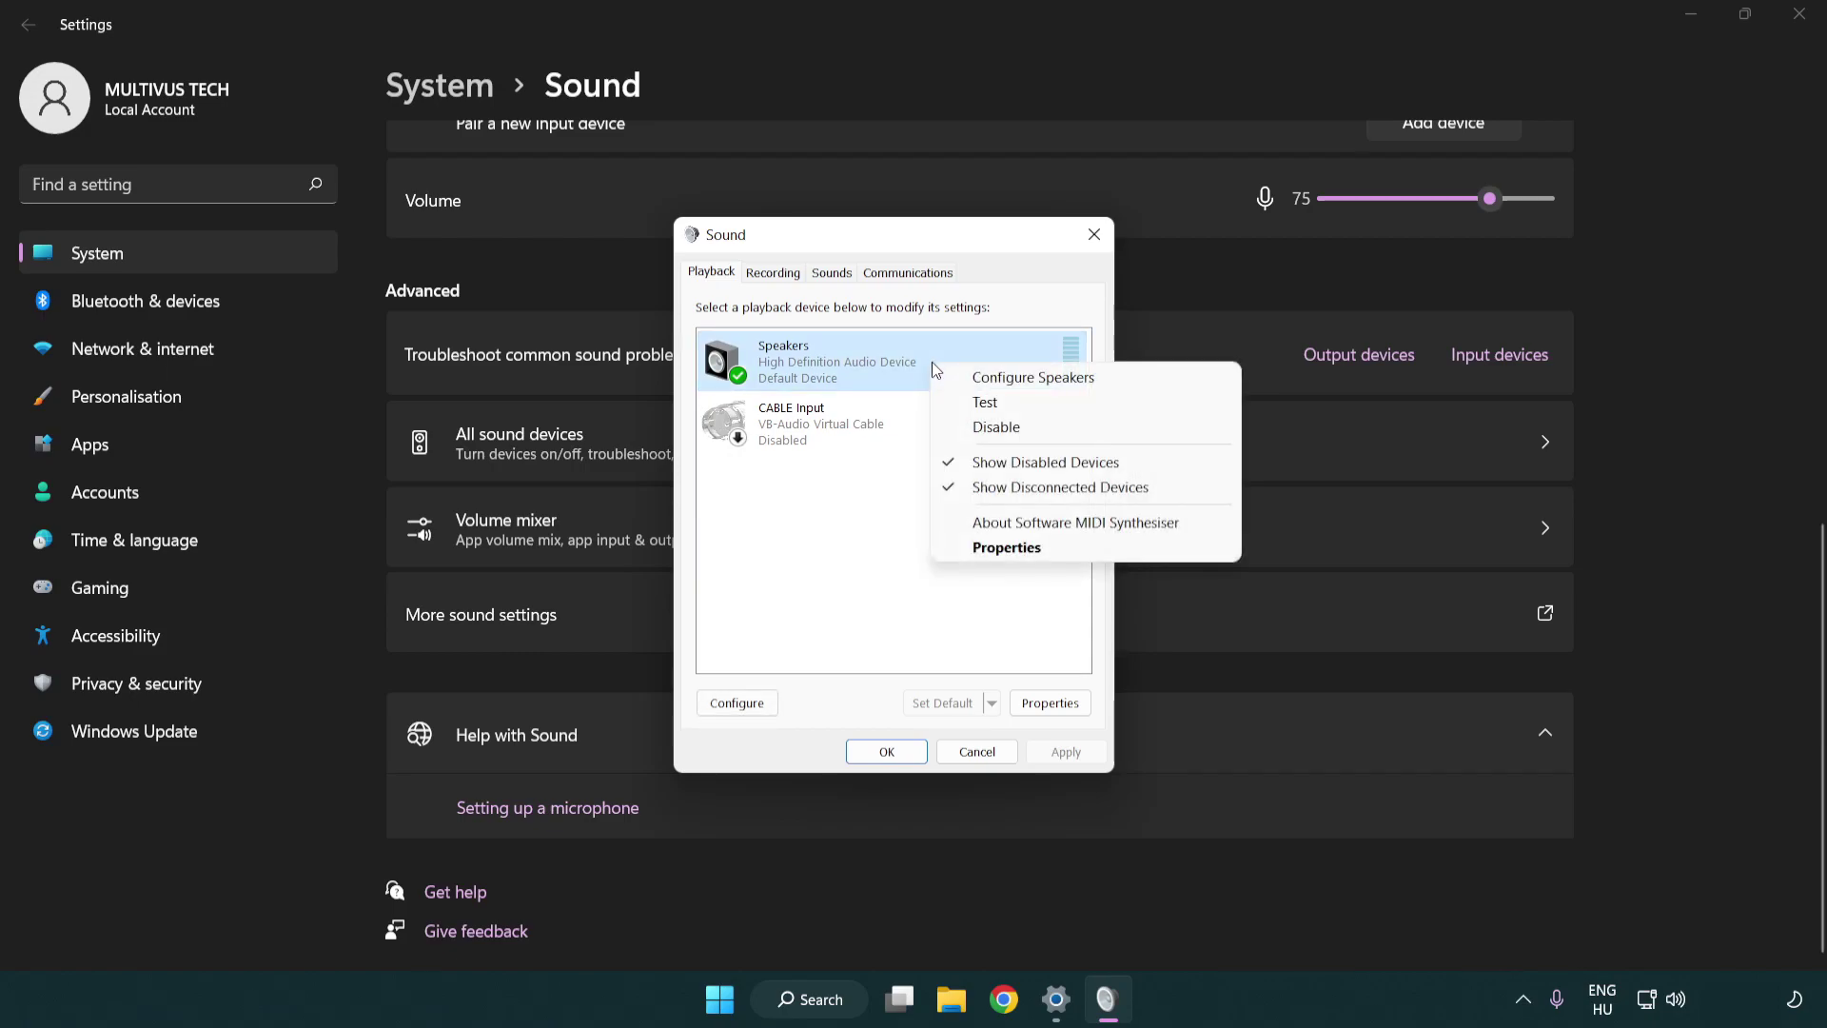
click(1005, 381)
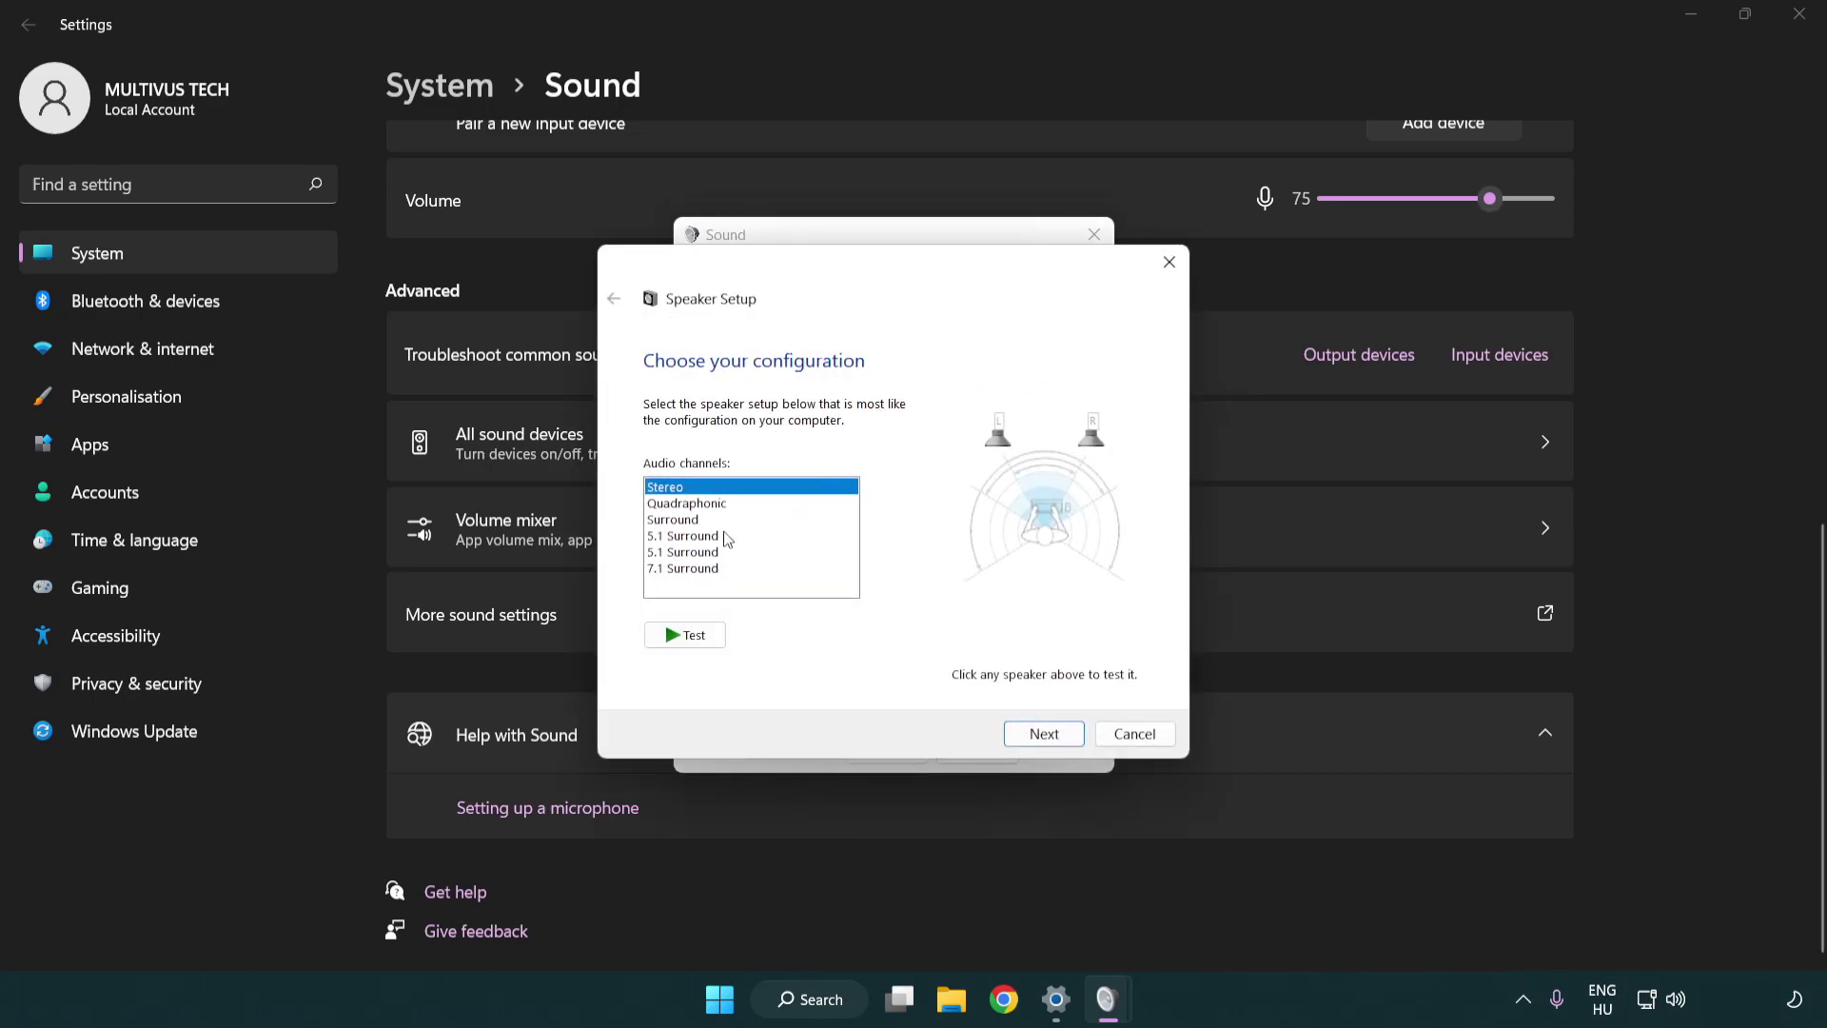
drag(726, 536, 726, 576)
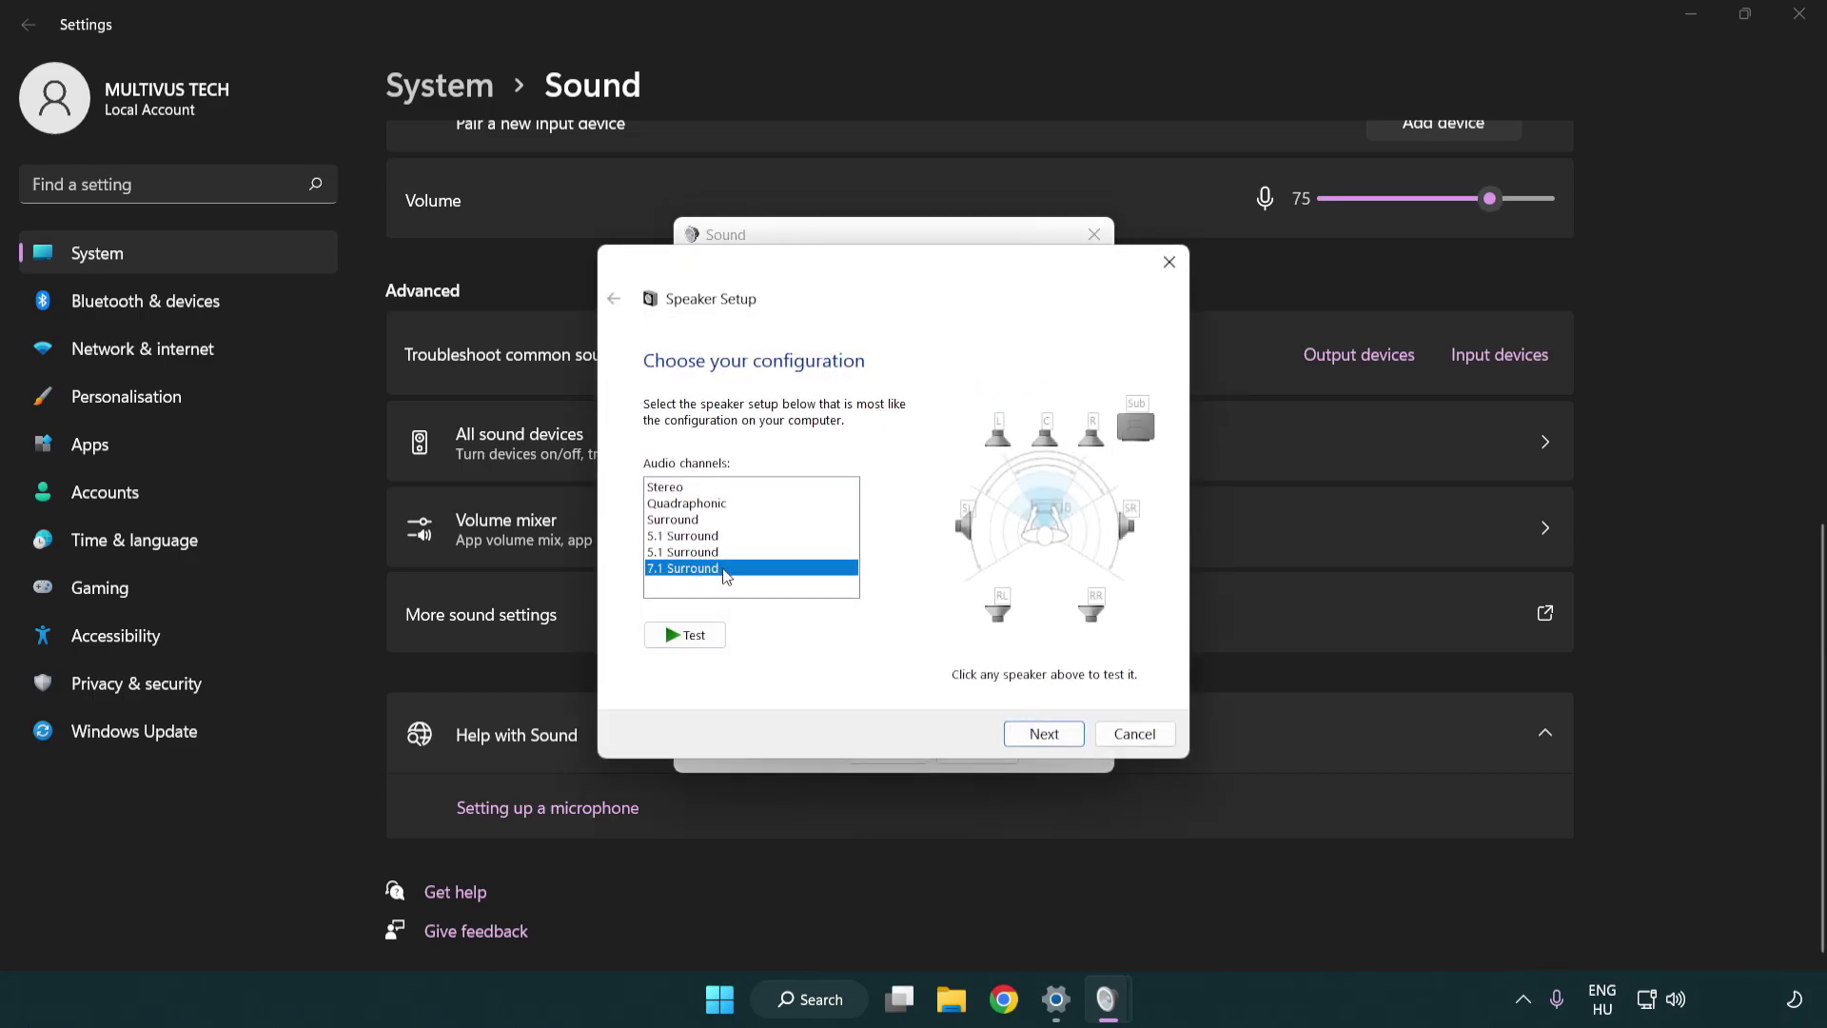
click(1044, 734)
click(1037, 733)
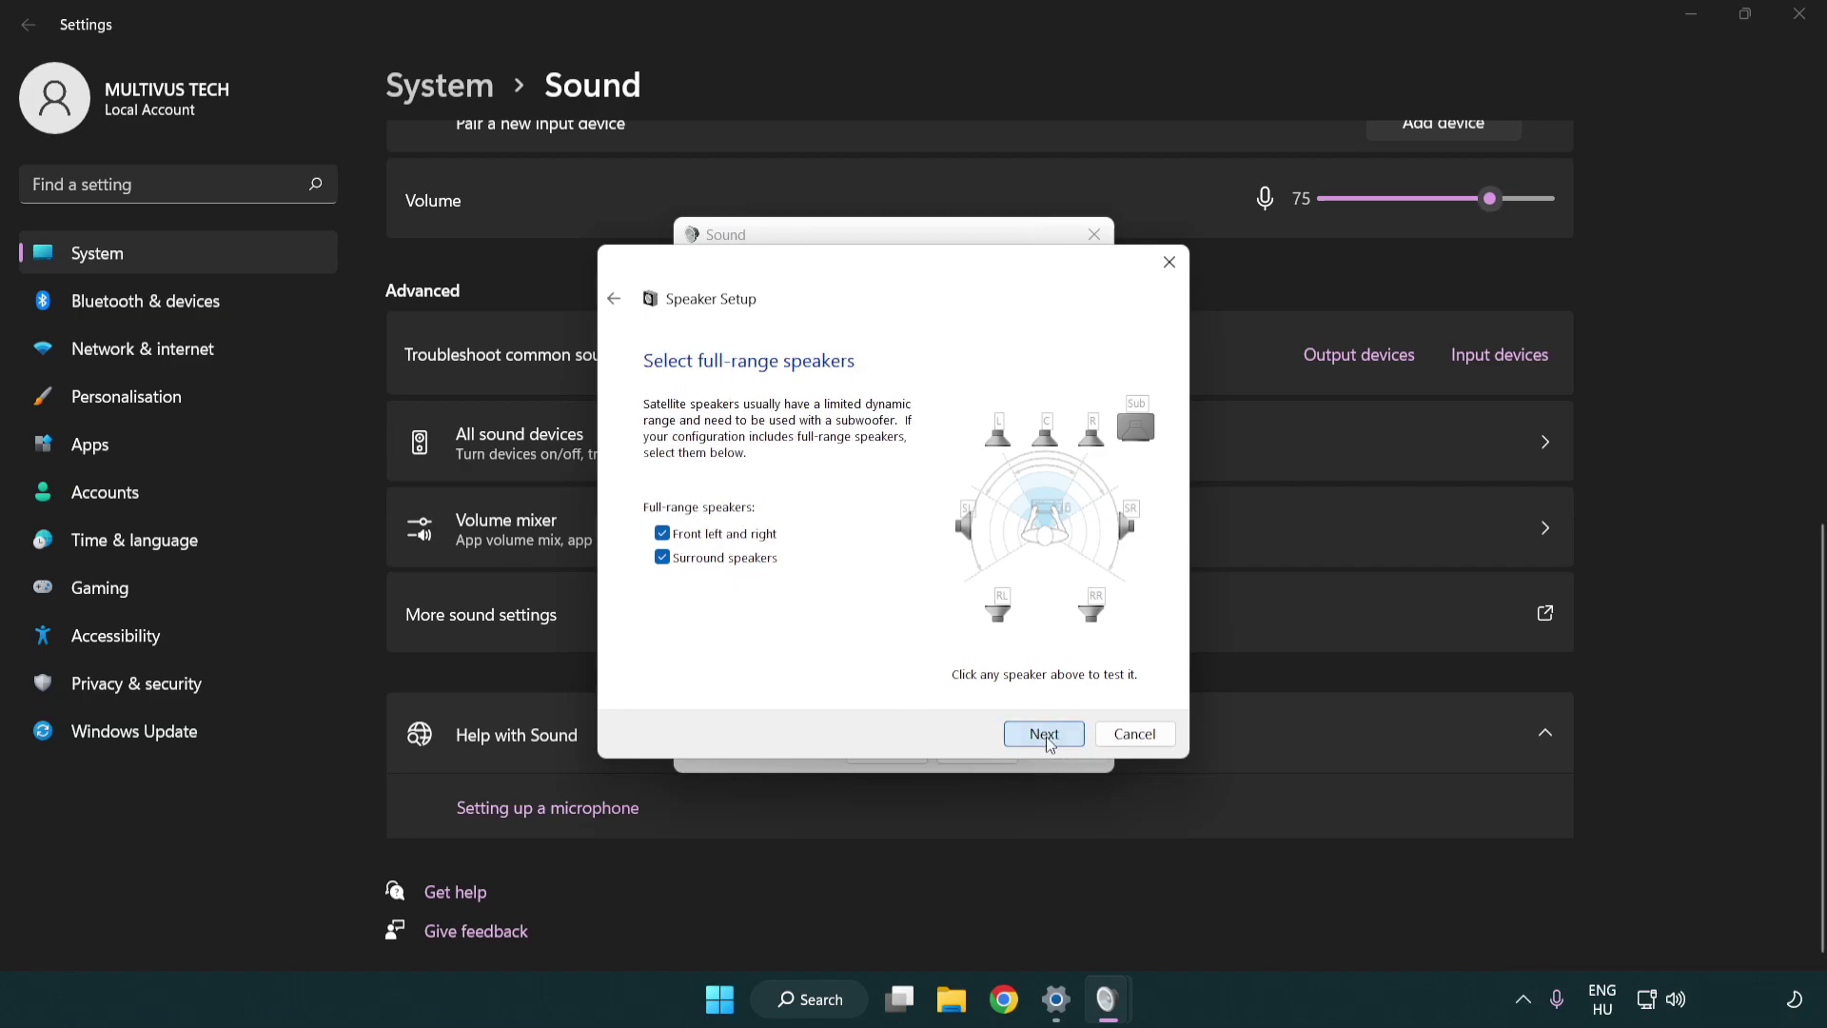
click(1020, 730)
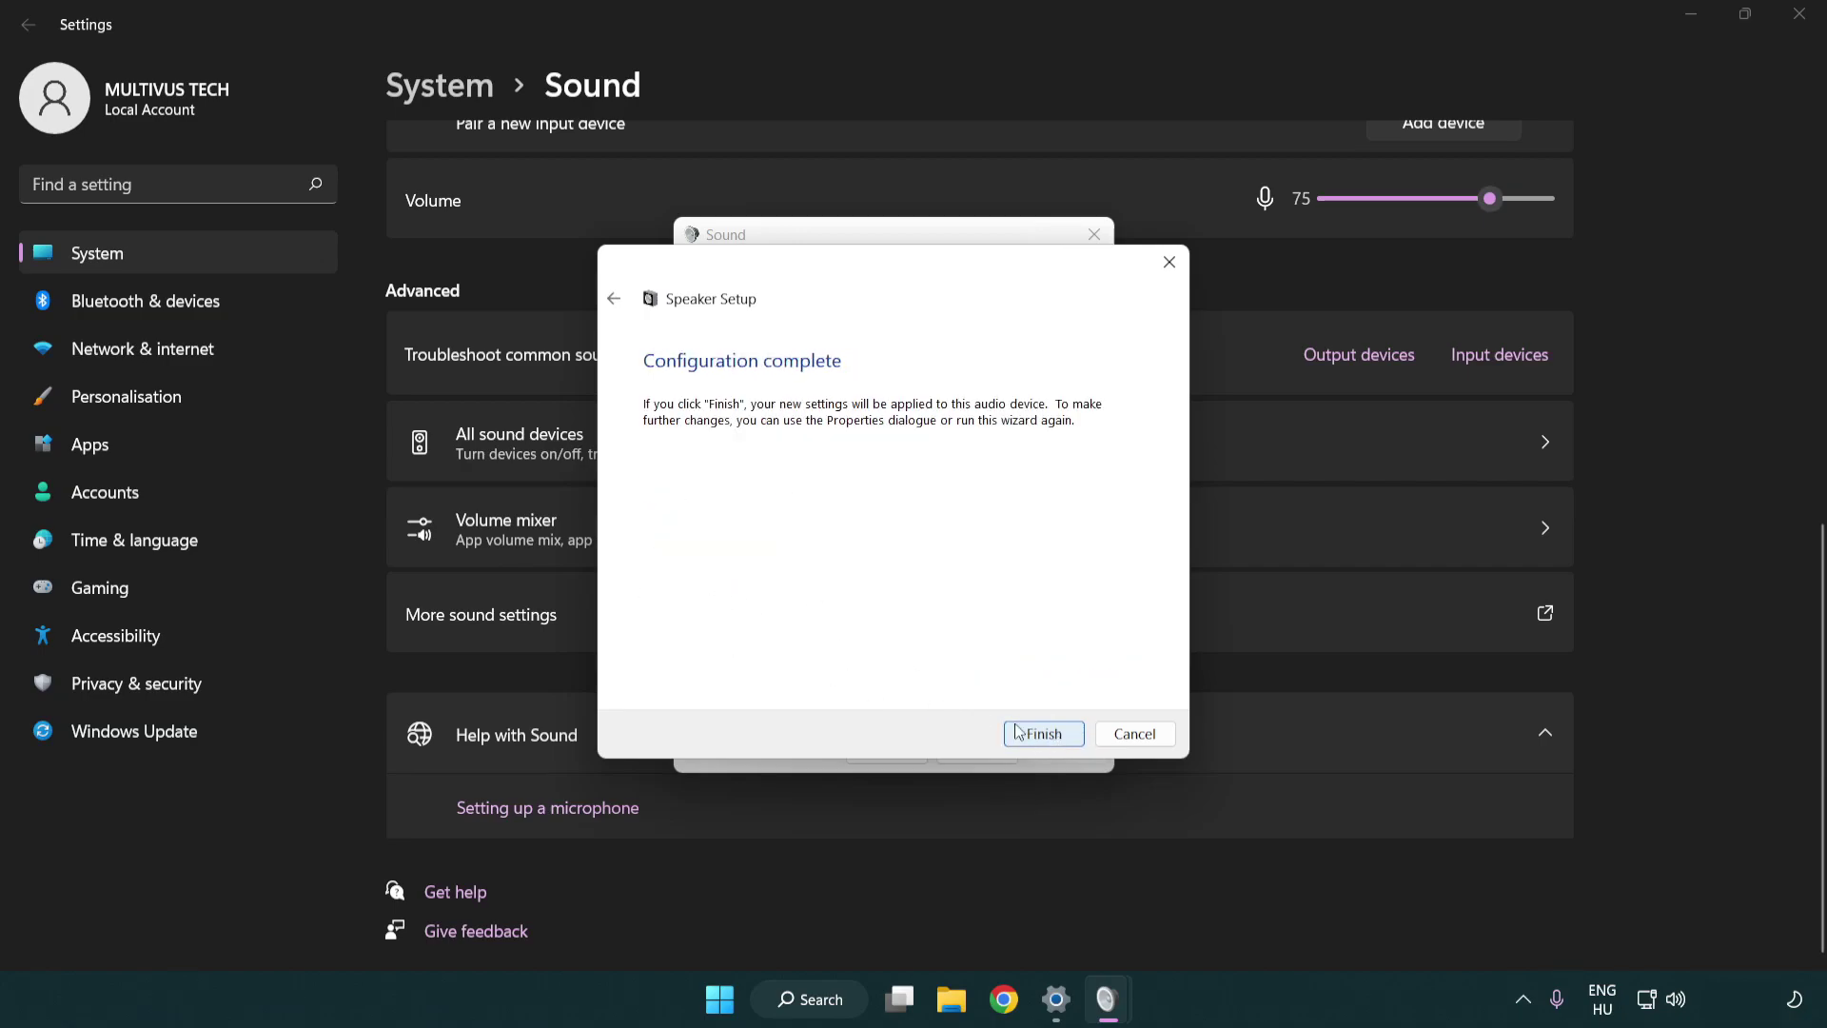
click(1037, 732)
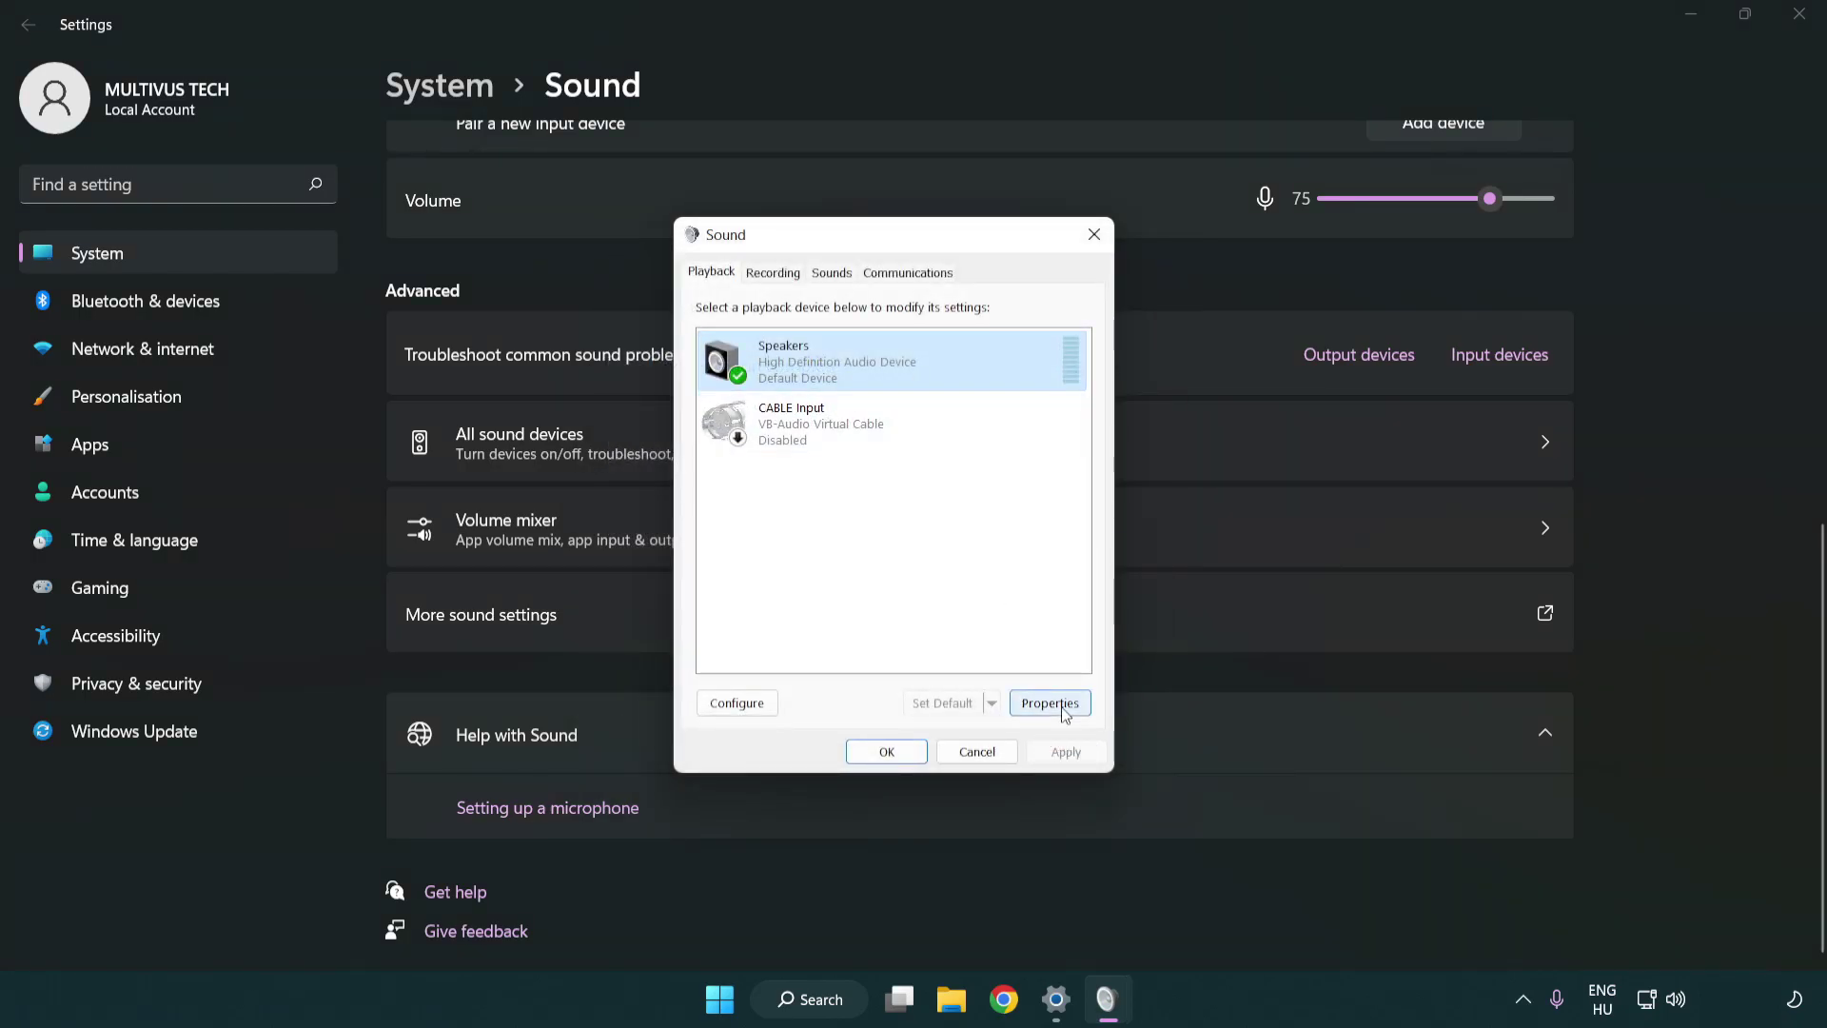
Open the properties of the Speakers device and disable all of its enhancements
click(1064, 714)
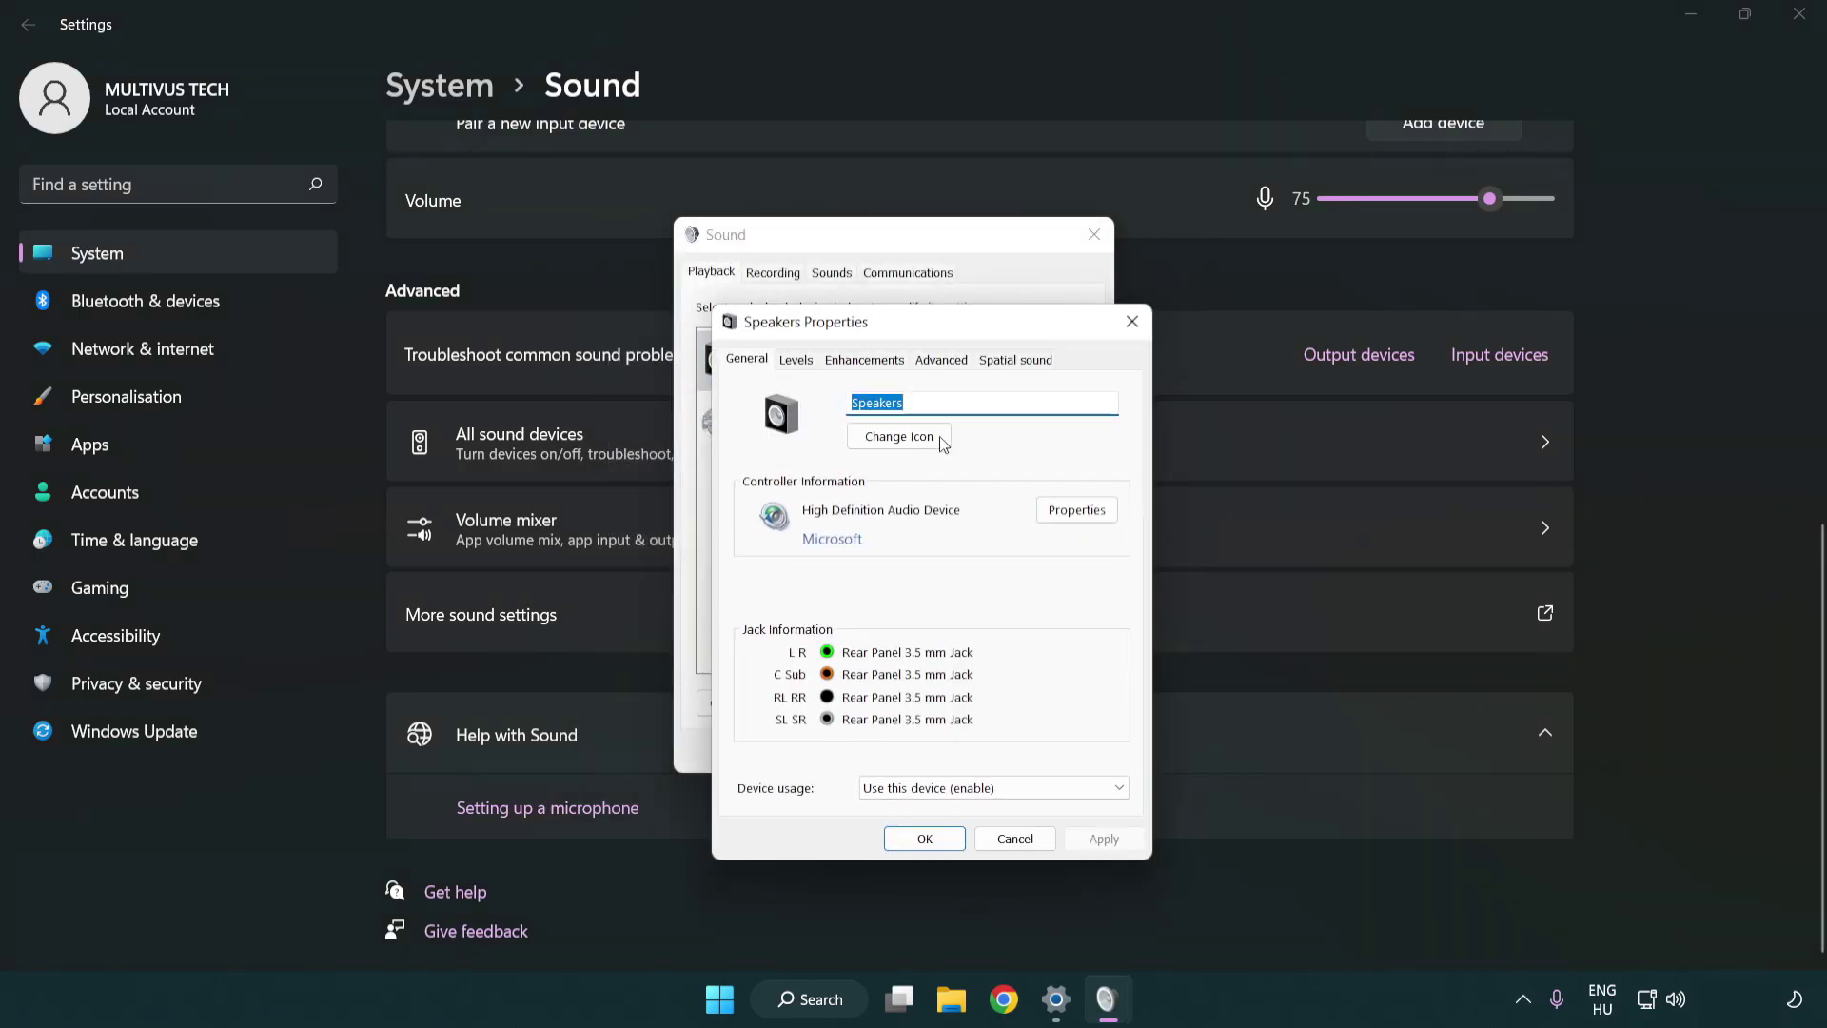
drag(921, 328, 889, 250)
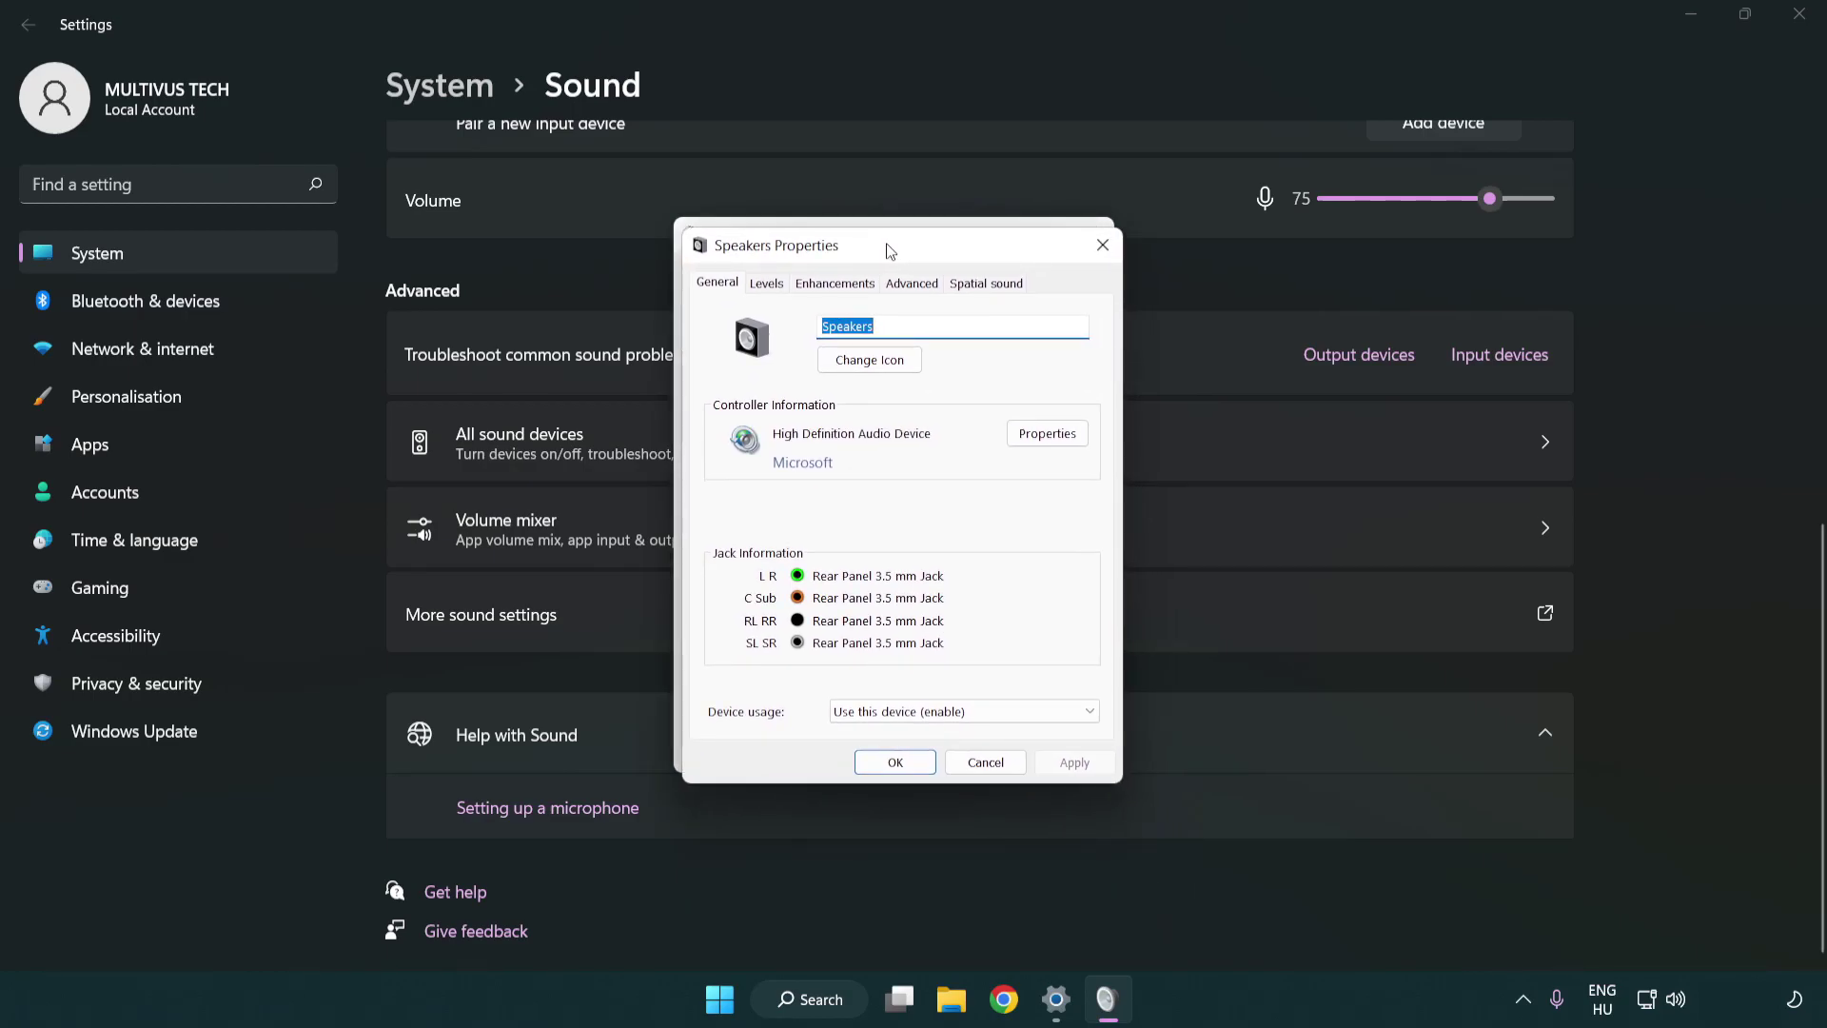
click(843, 283)
click(721, 381)
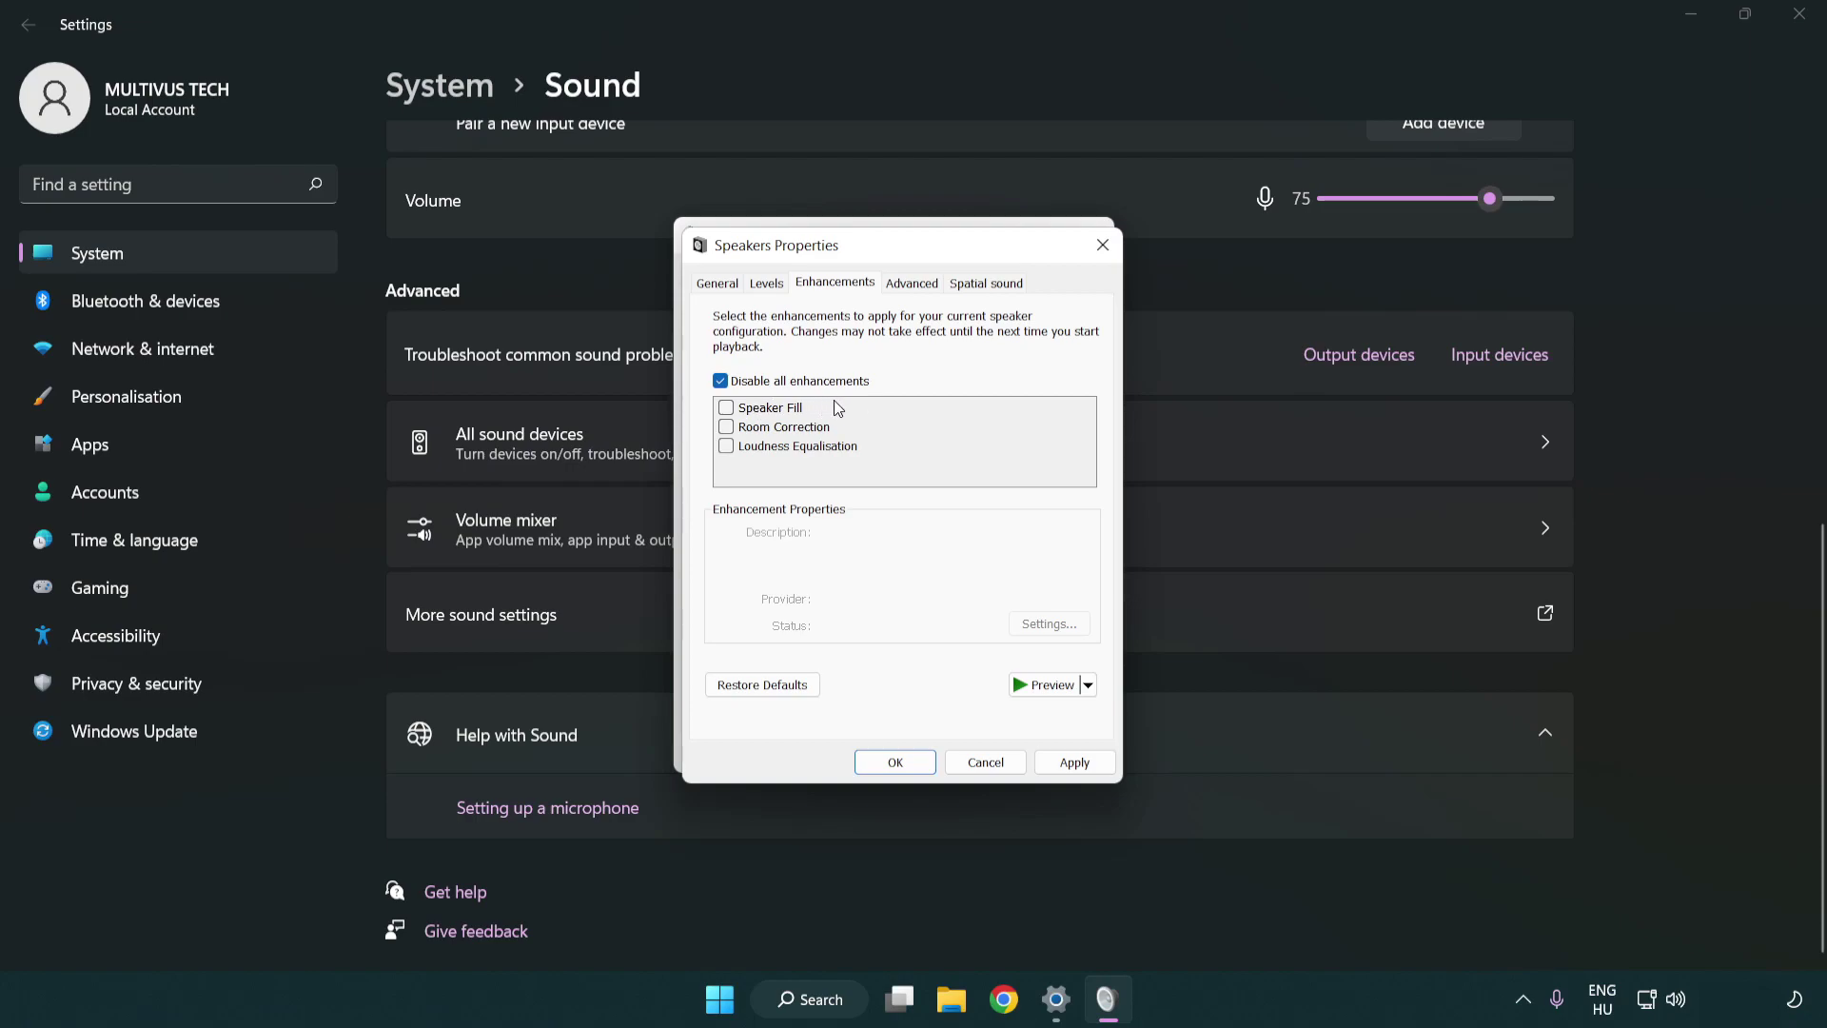
Set the speakers' default format to 16 bit, 48000 Hz (DVD Quality), apply the changes, and close the sound windows
click(915, 286)
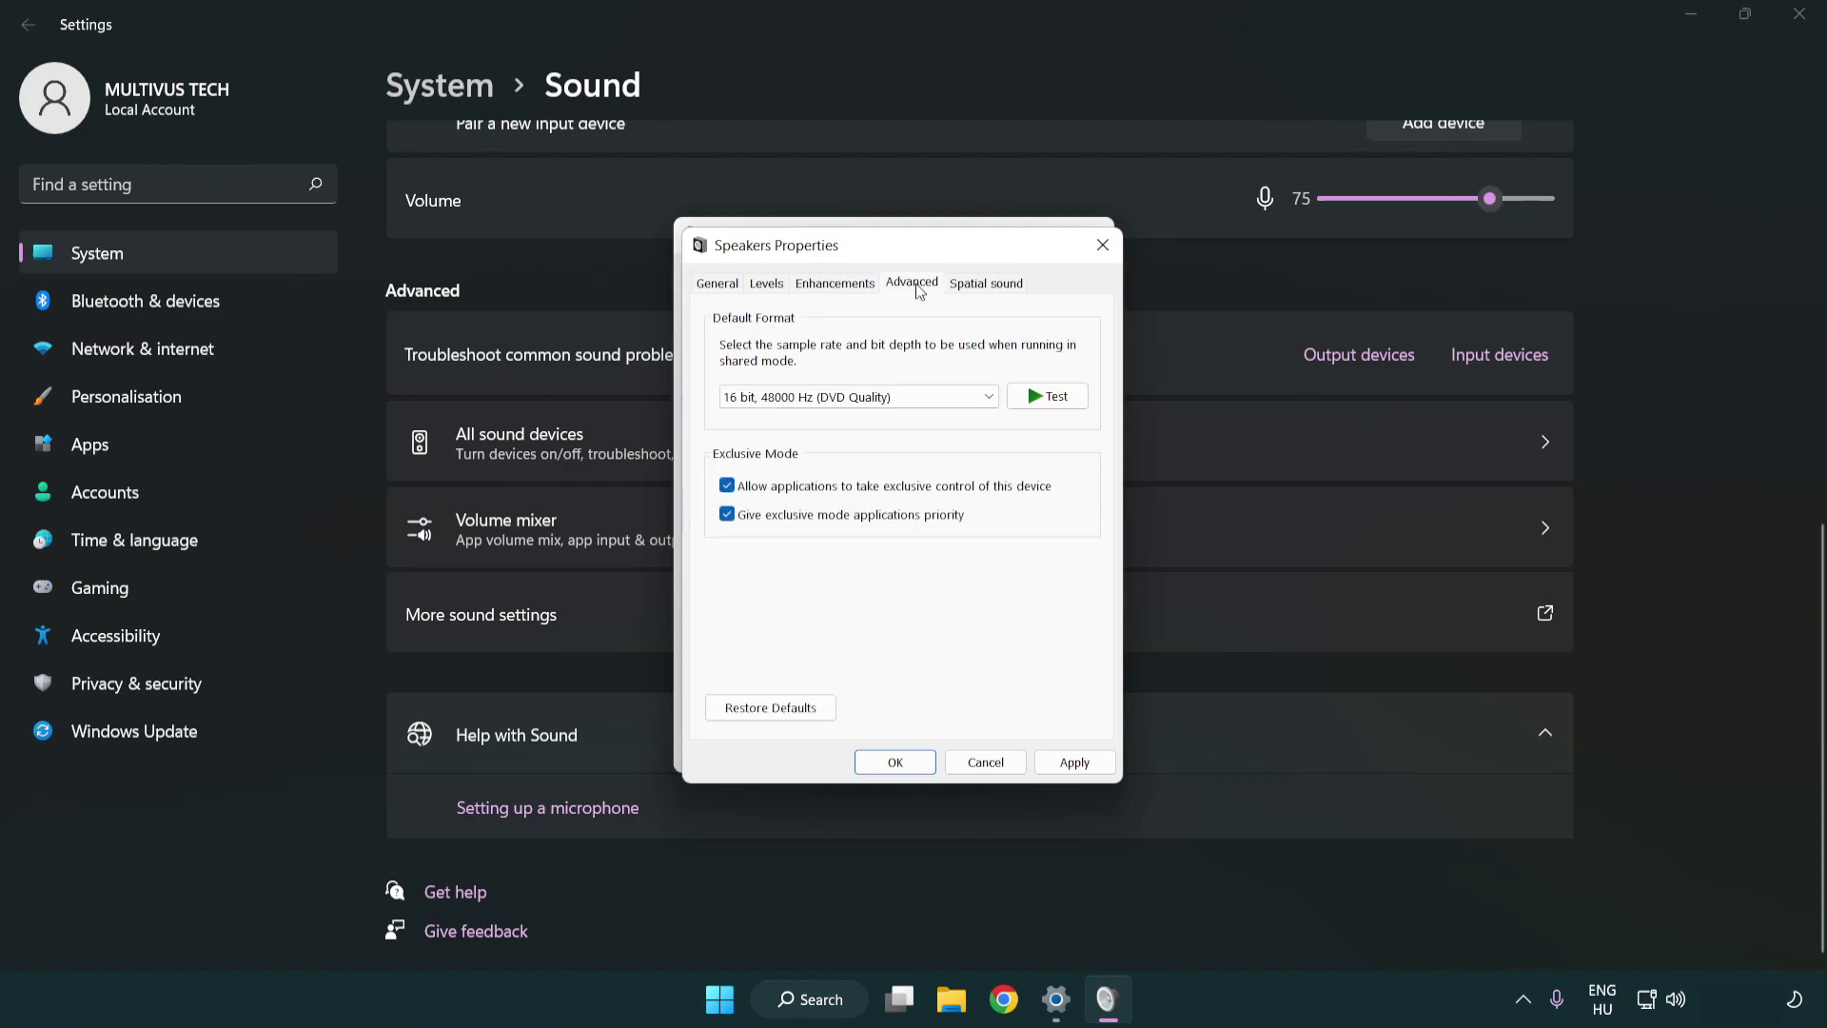
click(808, 396)
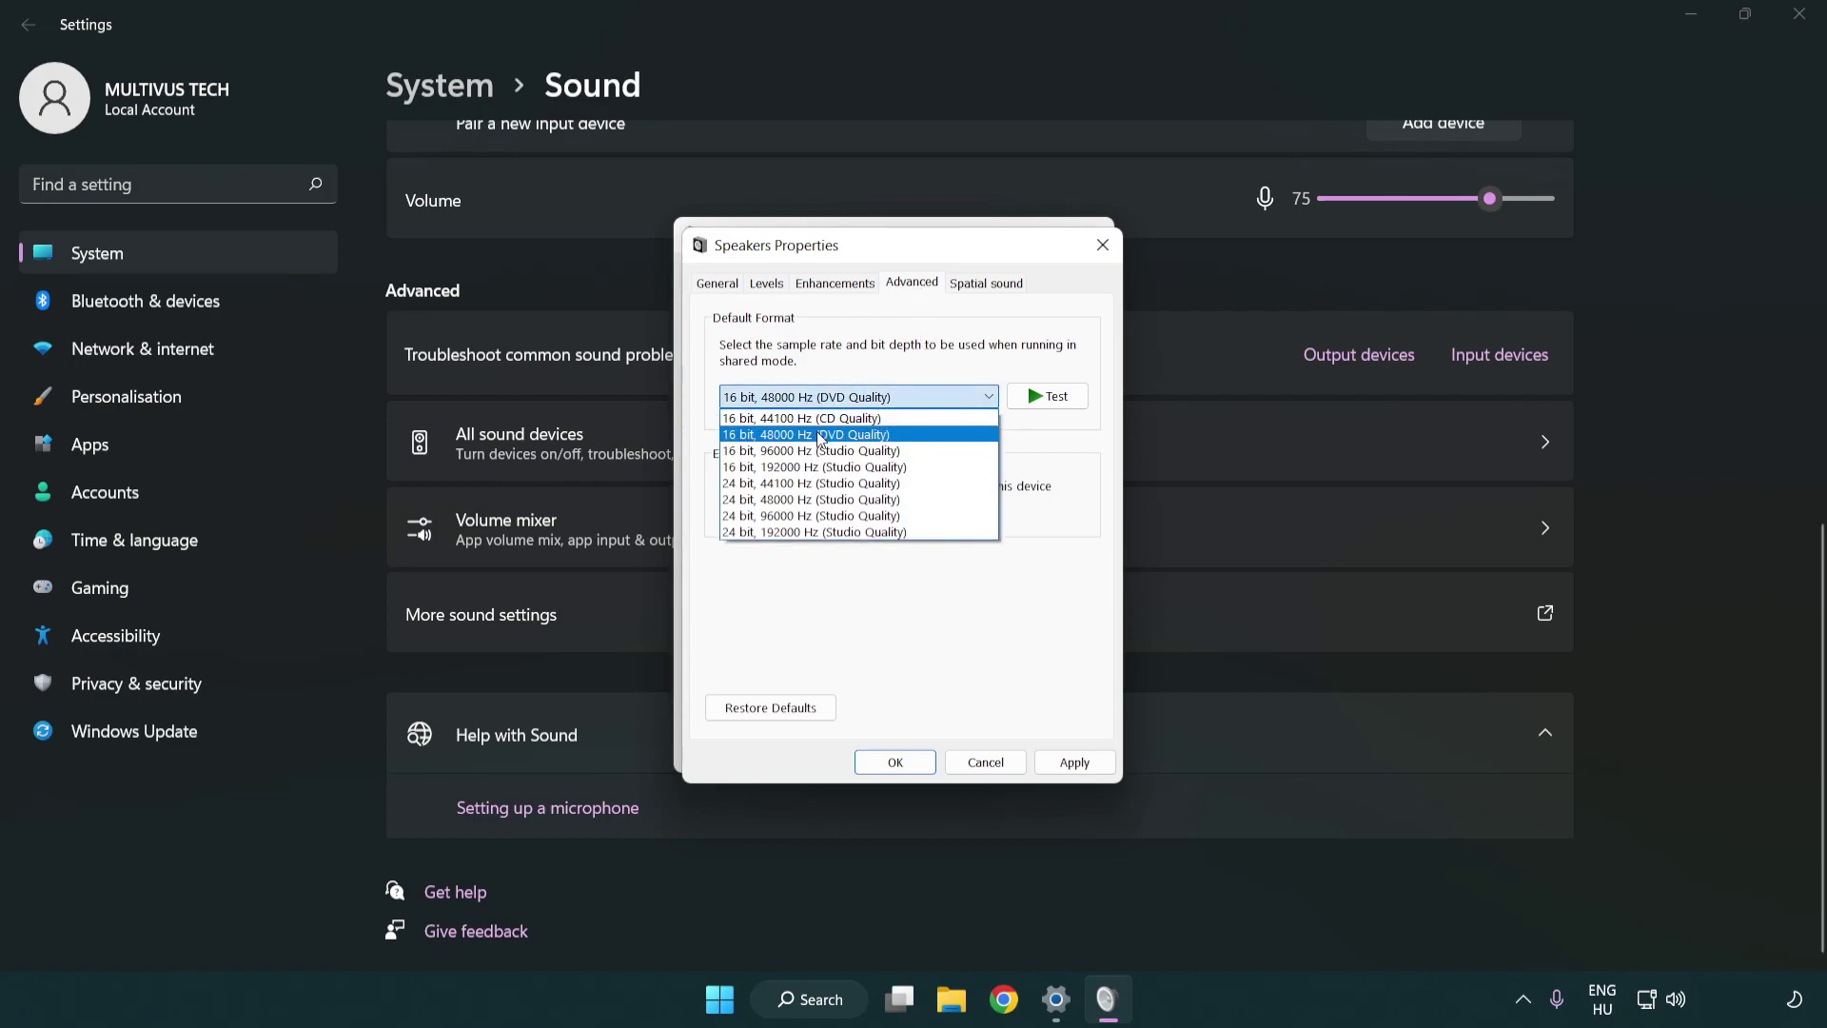
click(822, 438)
click(1072, 763)
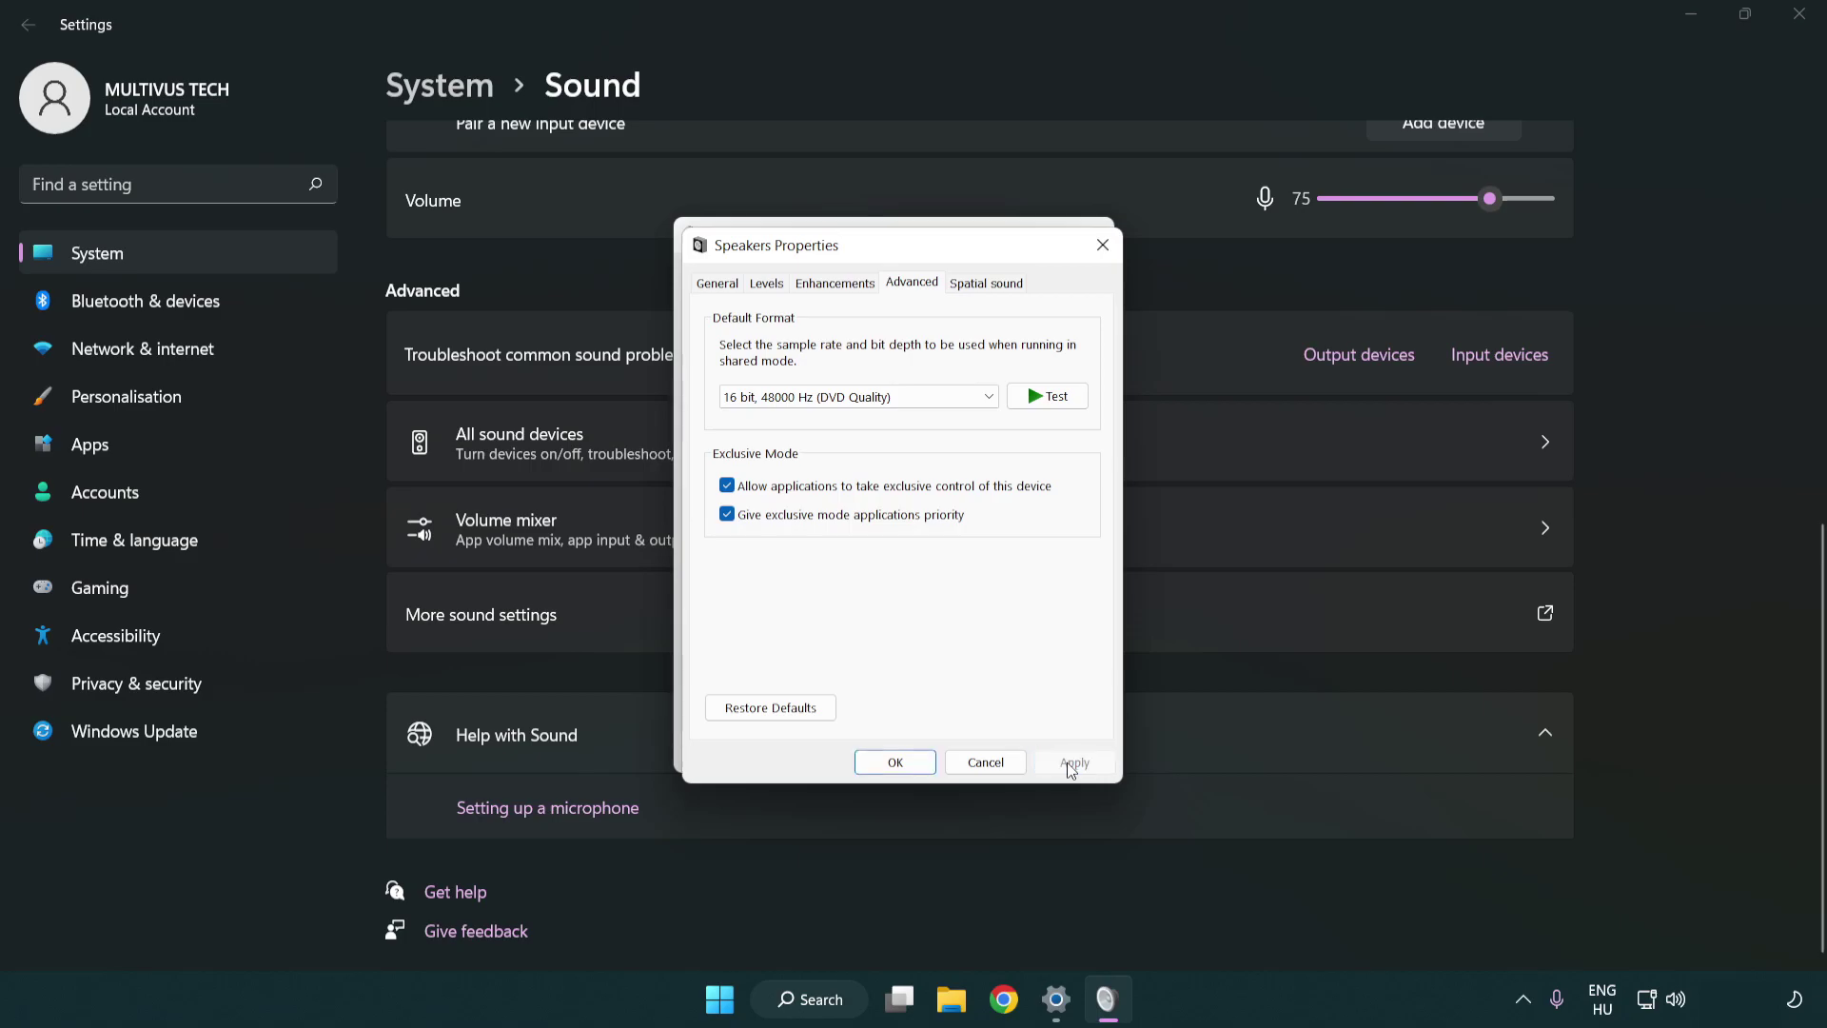
click(896, 763)
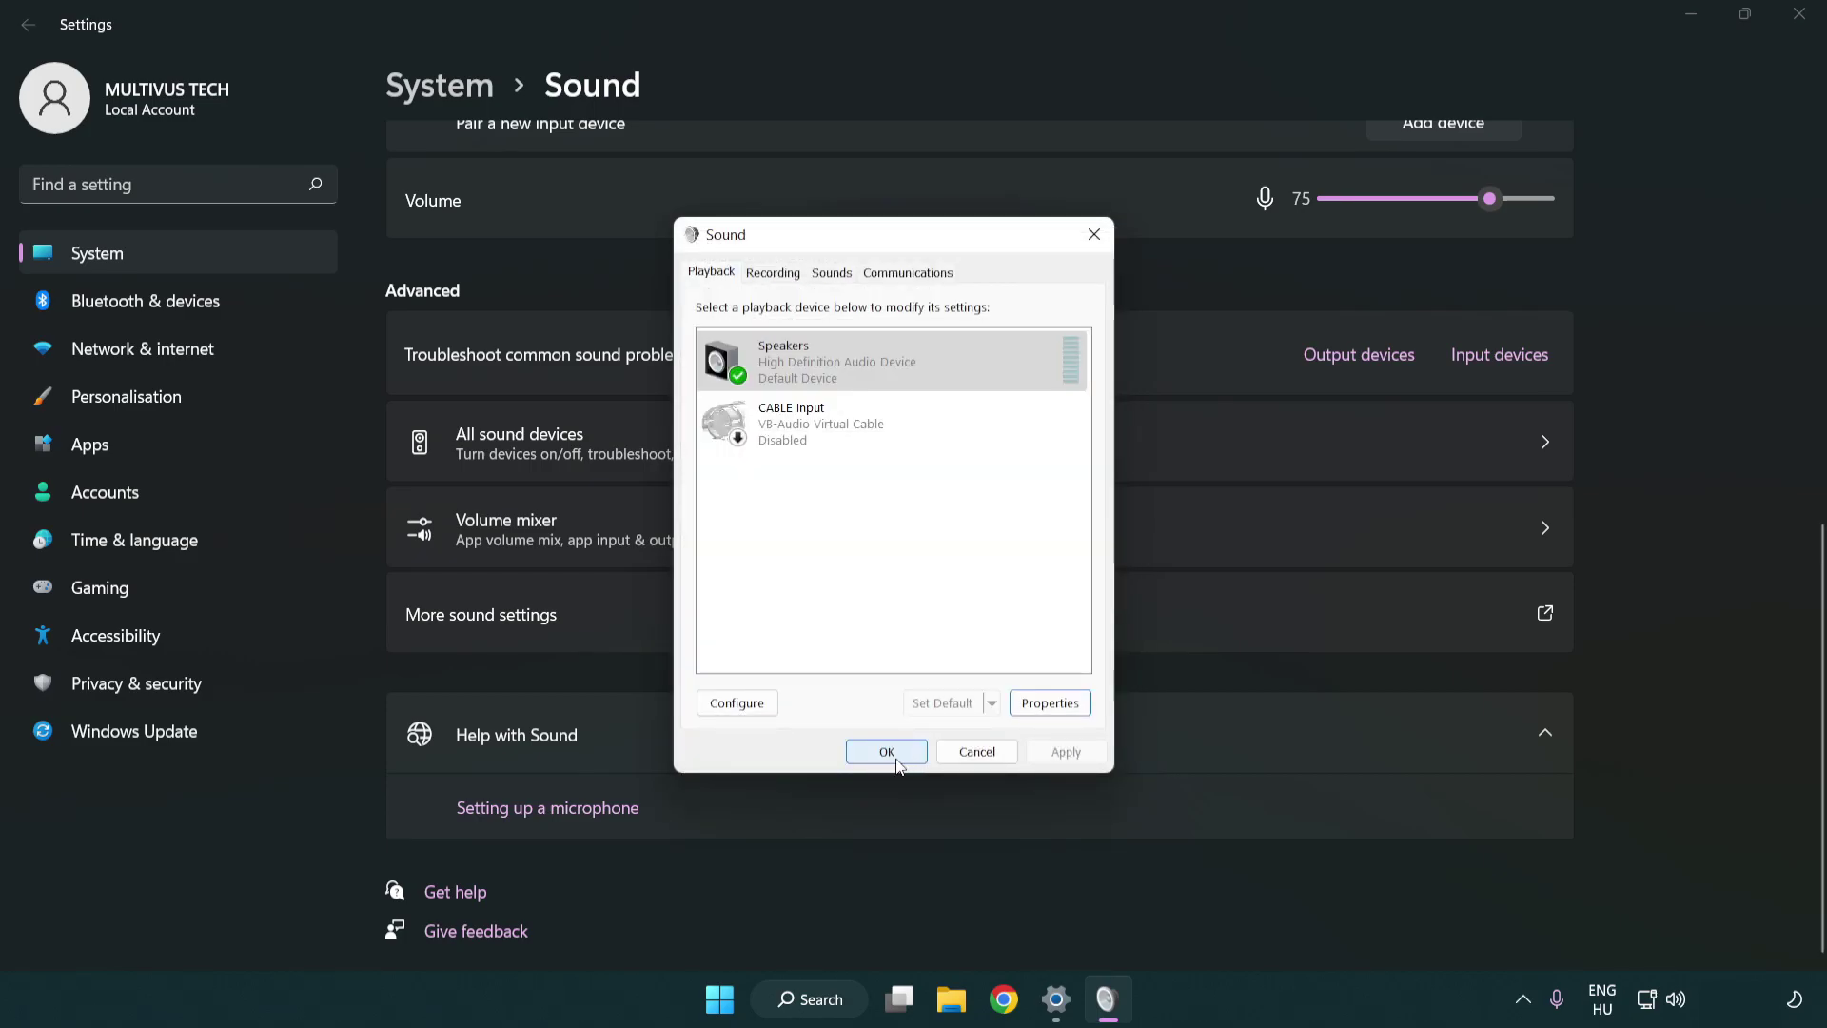
click(887, 757)
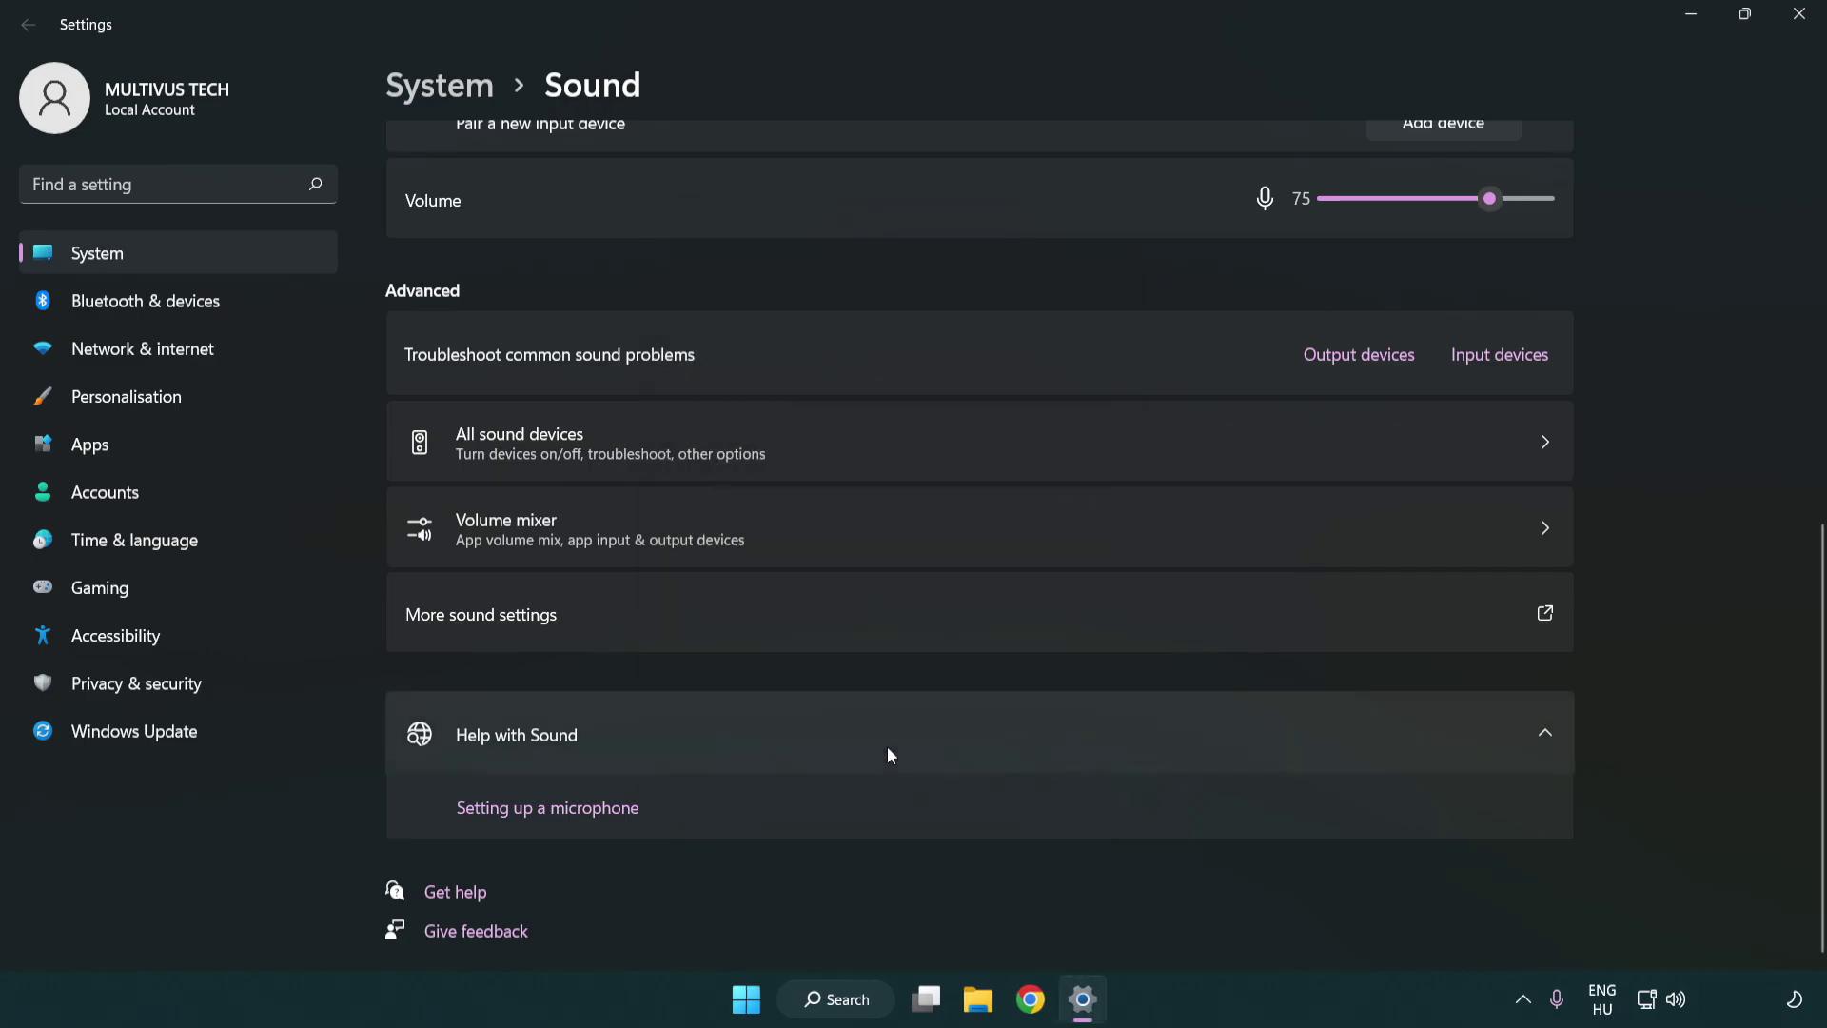
click(1797, 34)
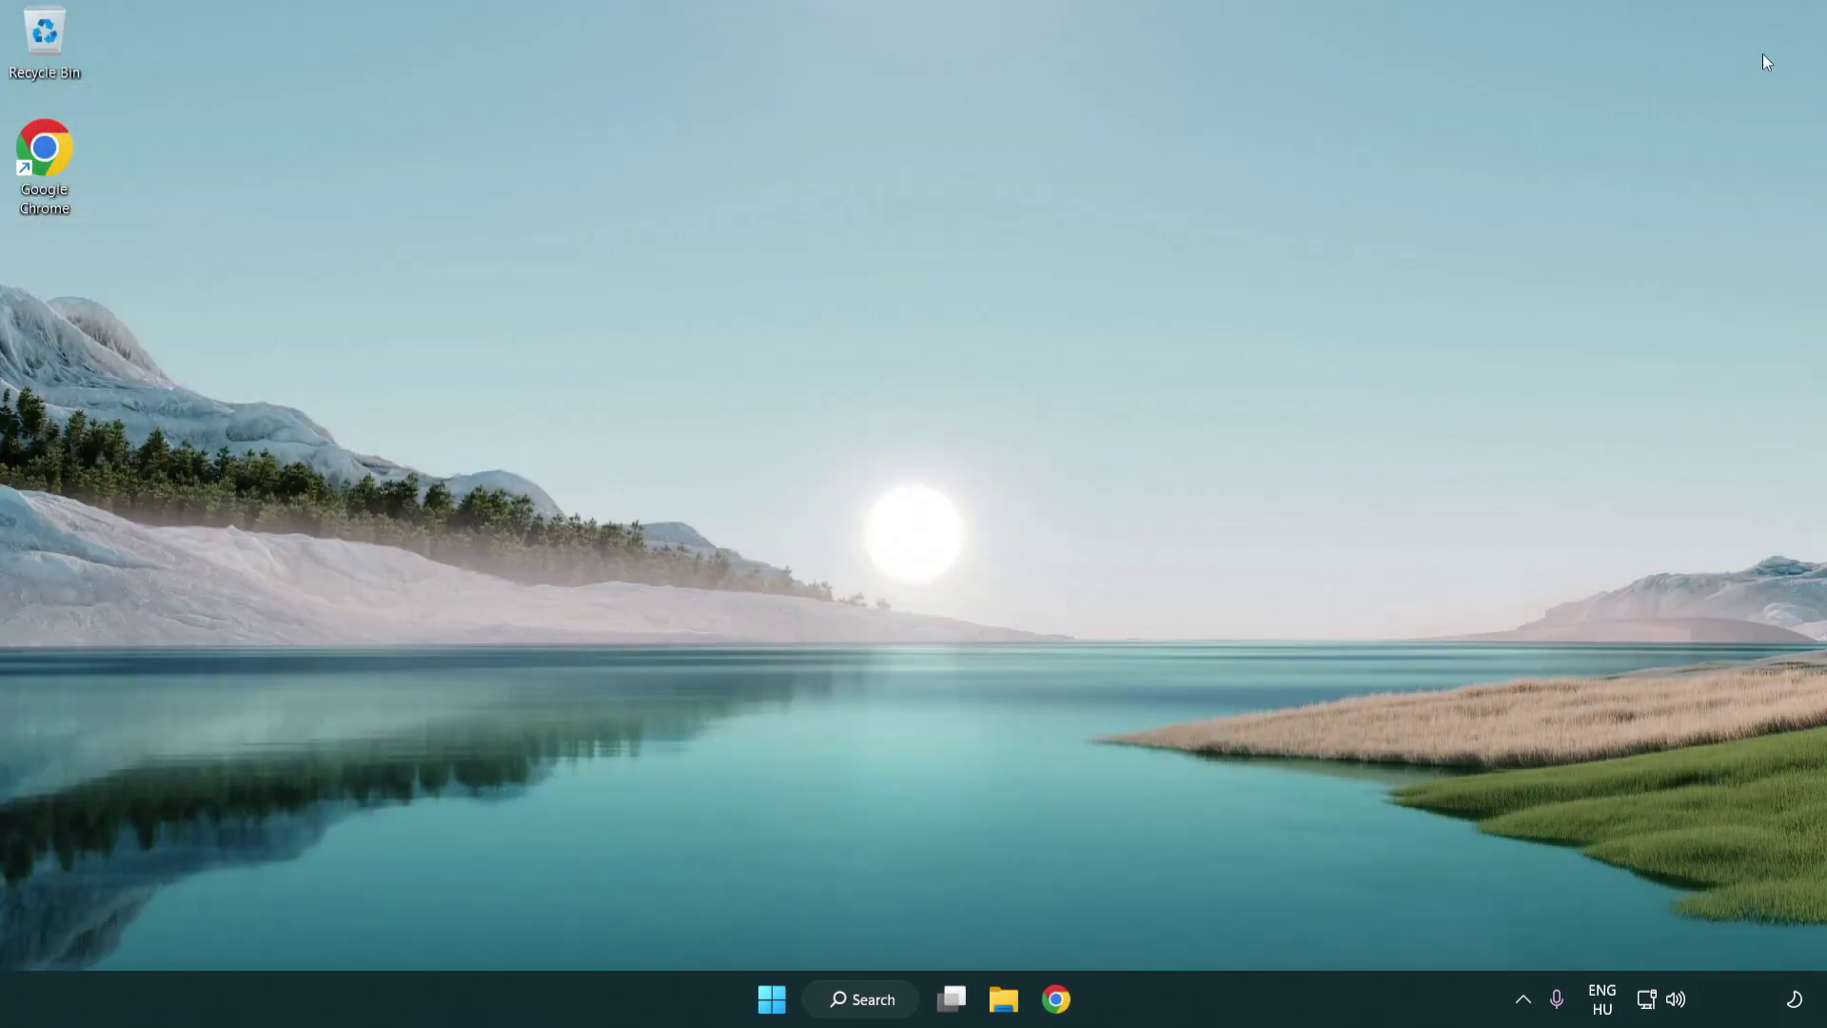
Search Windows for "device manager", open Device Manager, and move its window toward the middle of the desktop
click(774, 1008)
click(1211, 921)
click(881, 1010)
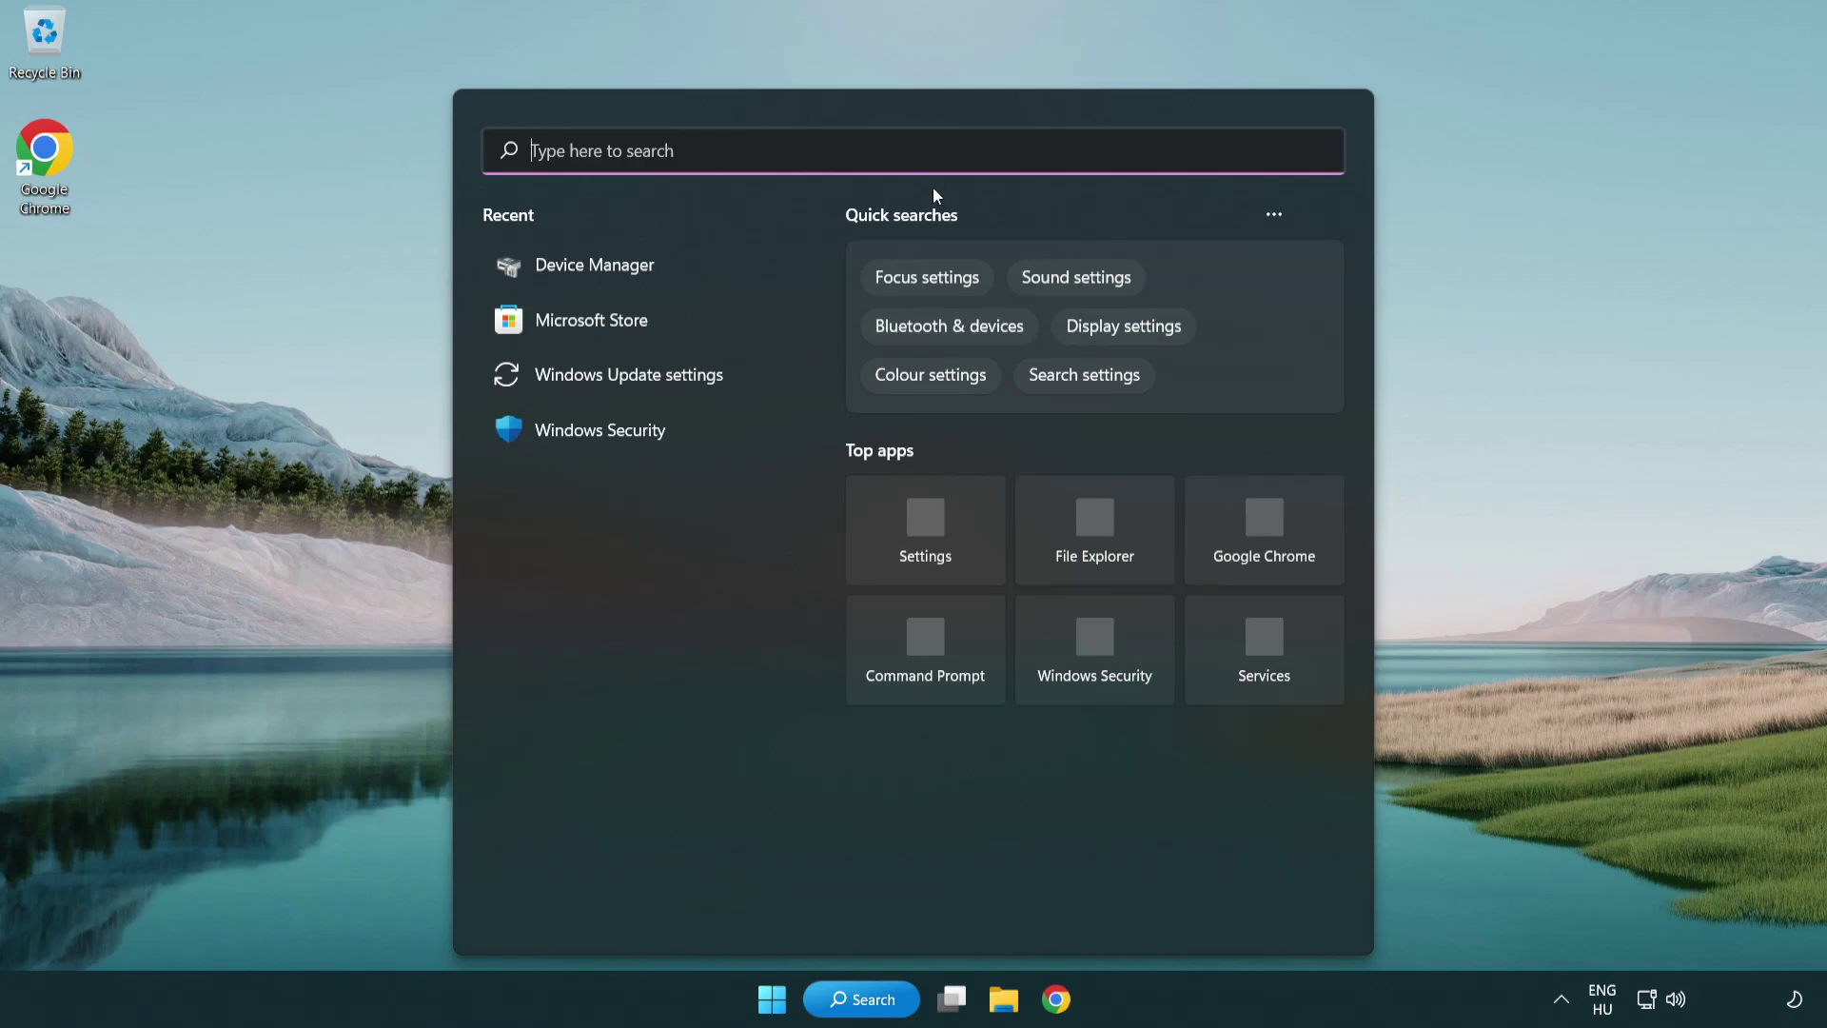
text(device manager)
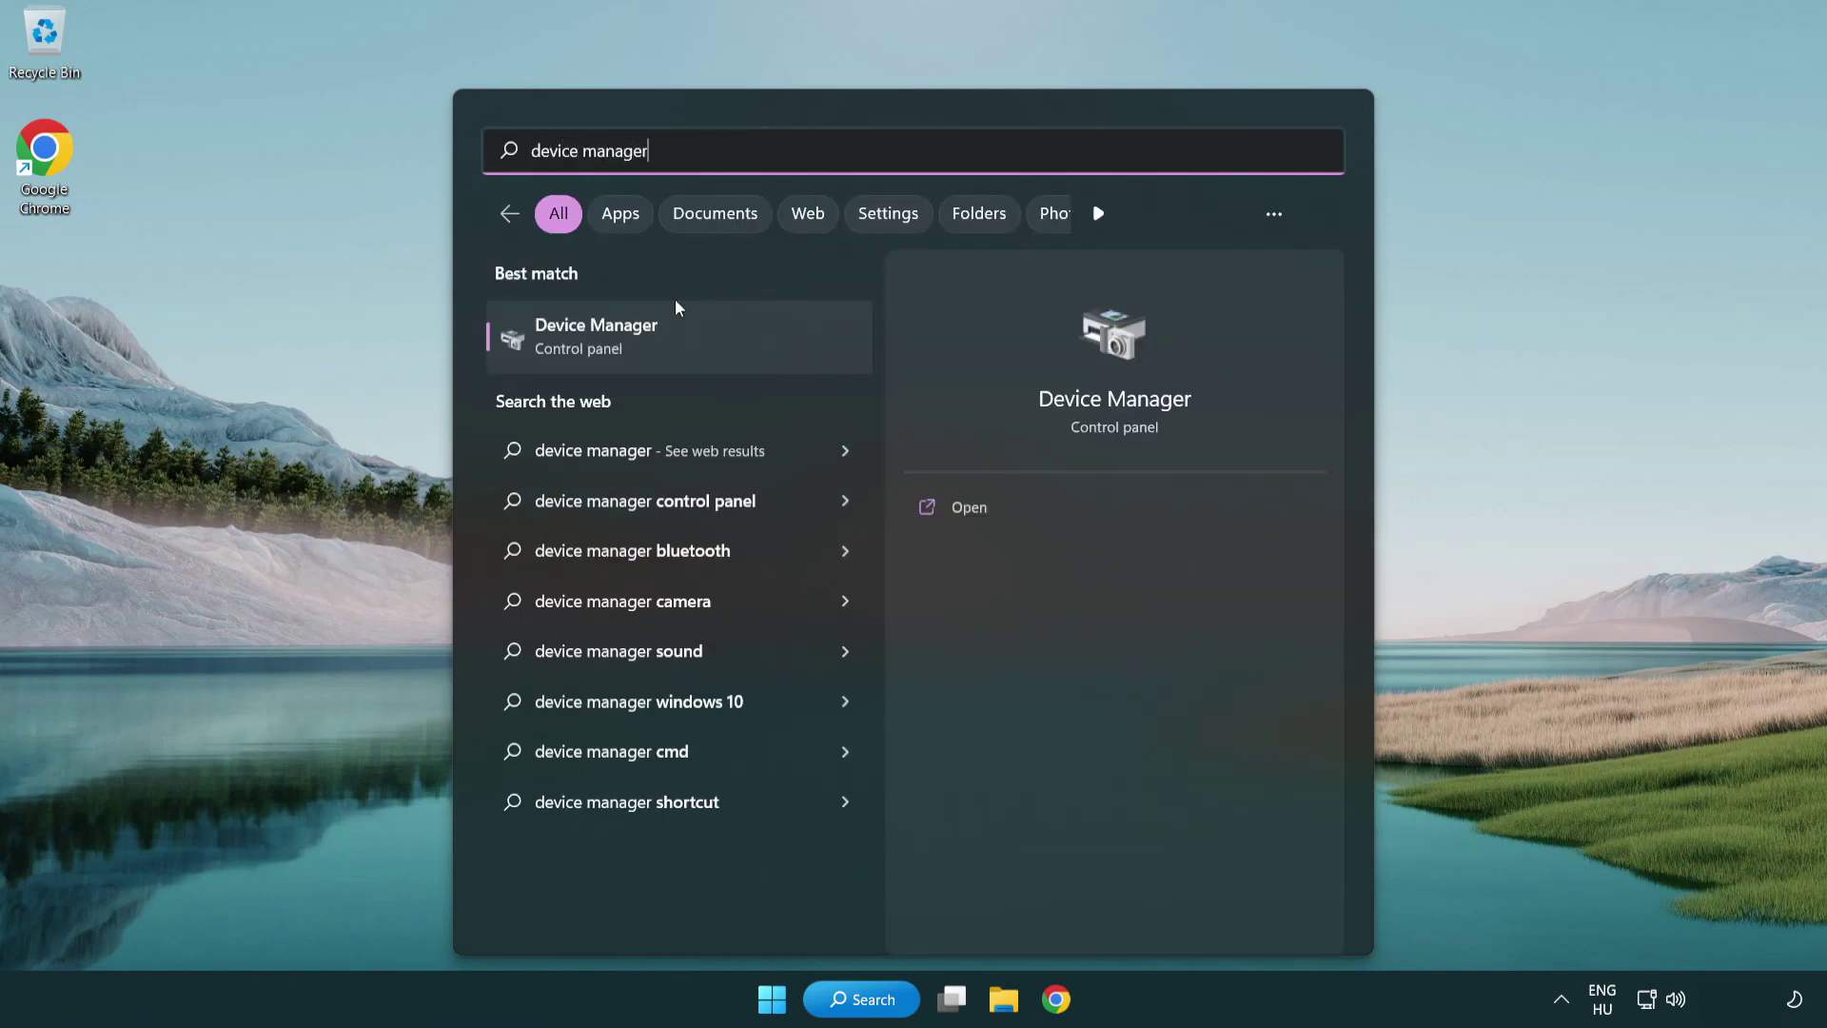
click(748, 344)
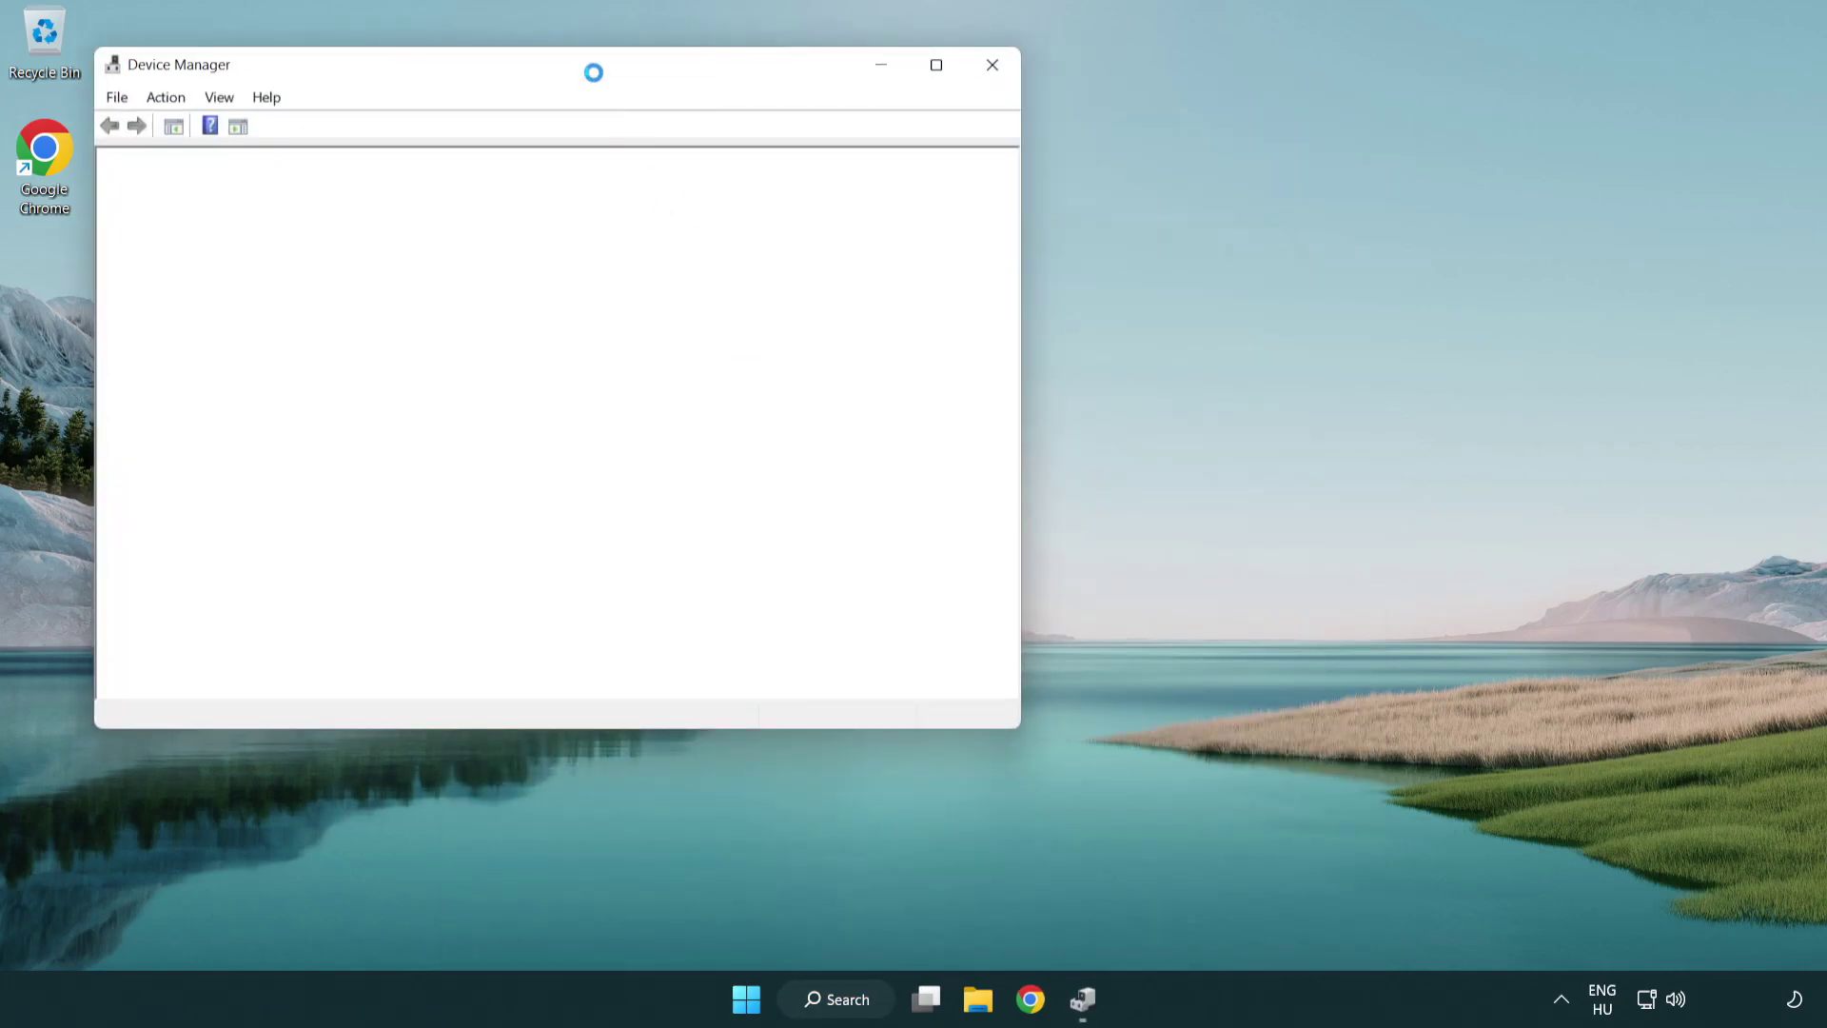
drag(580, 61, 920, 169)
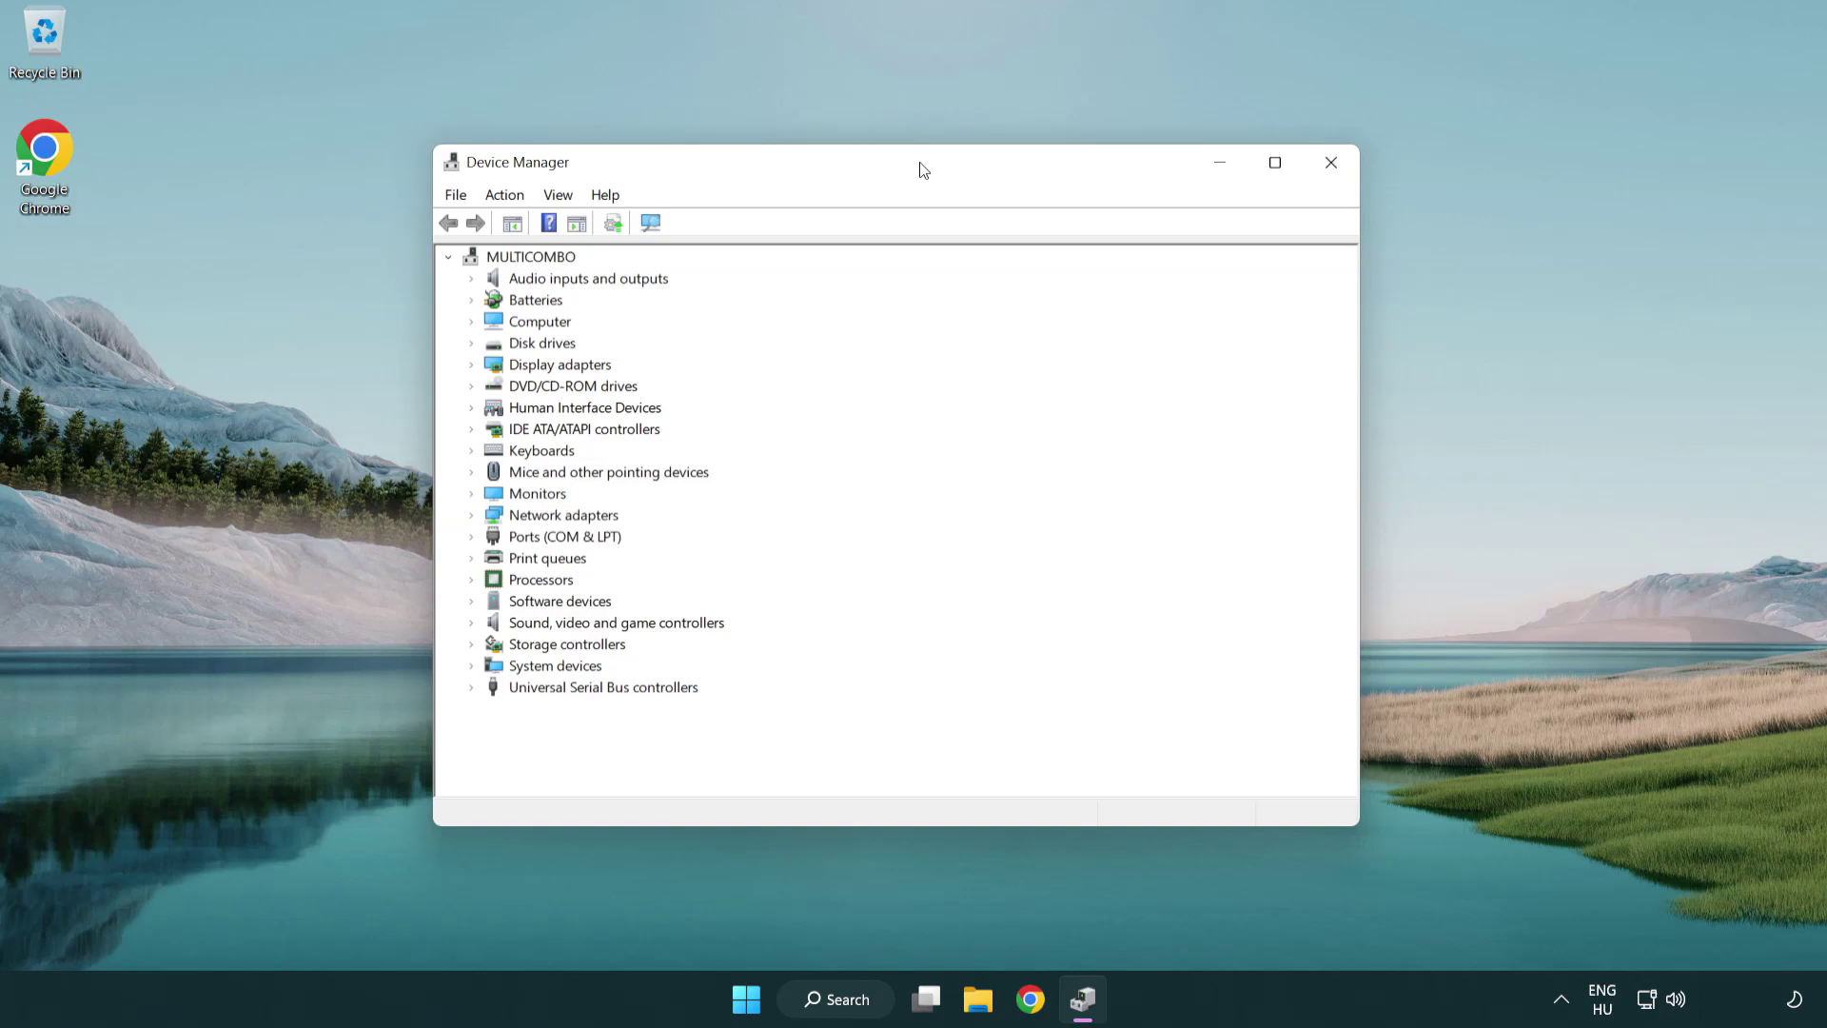
Expand Sound, video and game controllers and start a driver update for the High Definition Audio Device
click(525, 624)
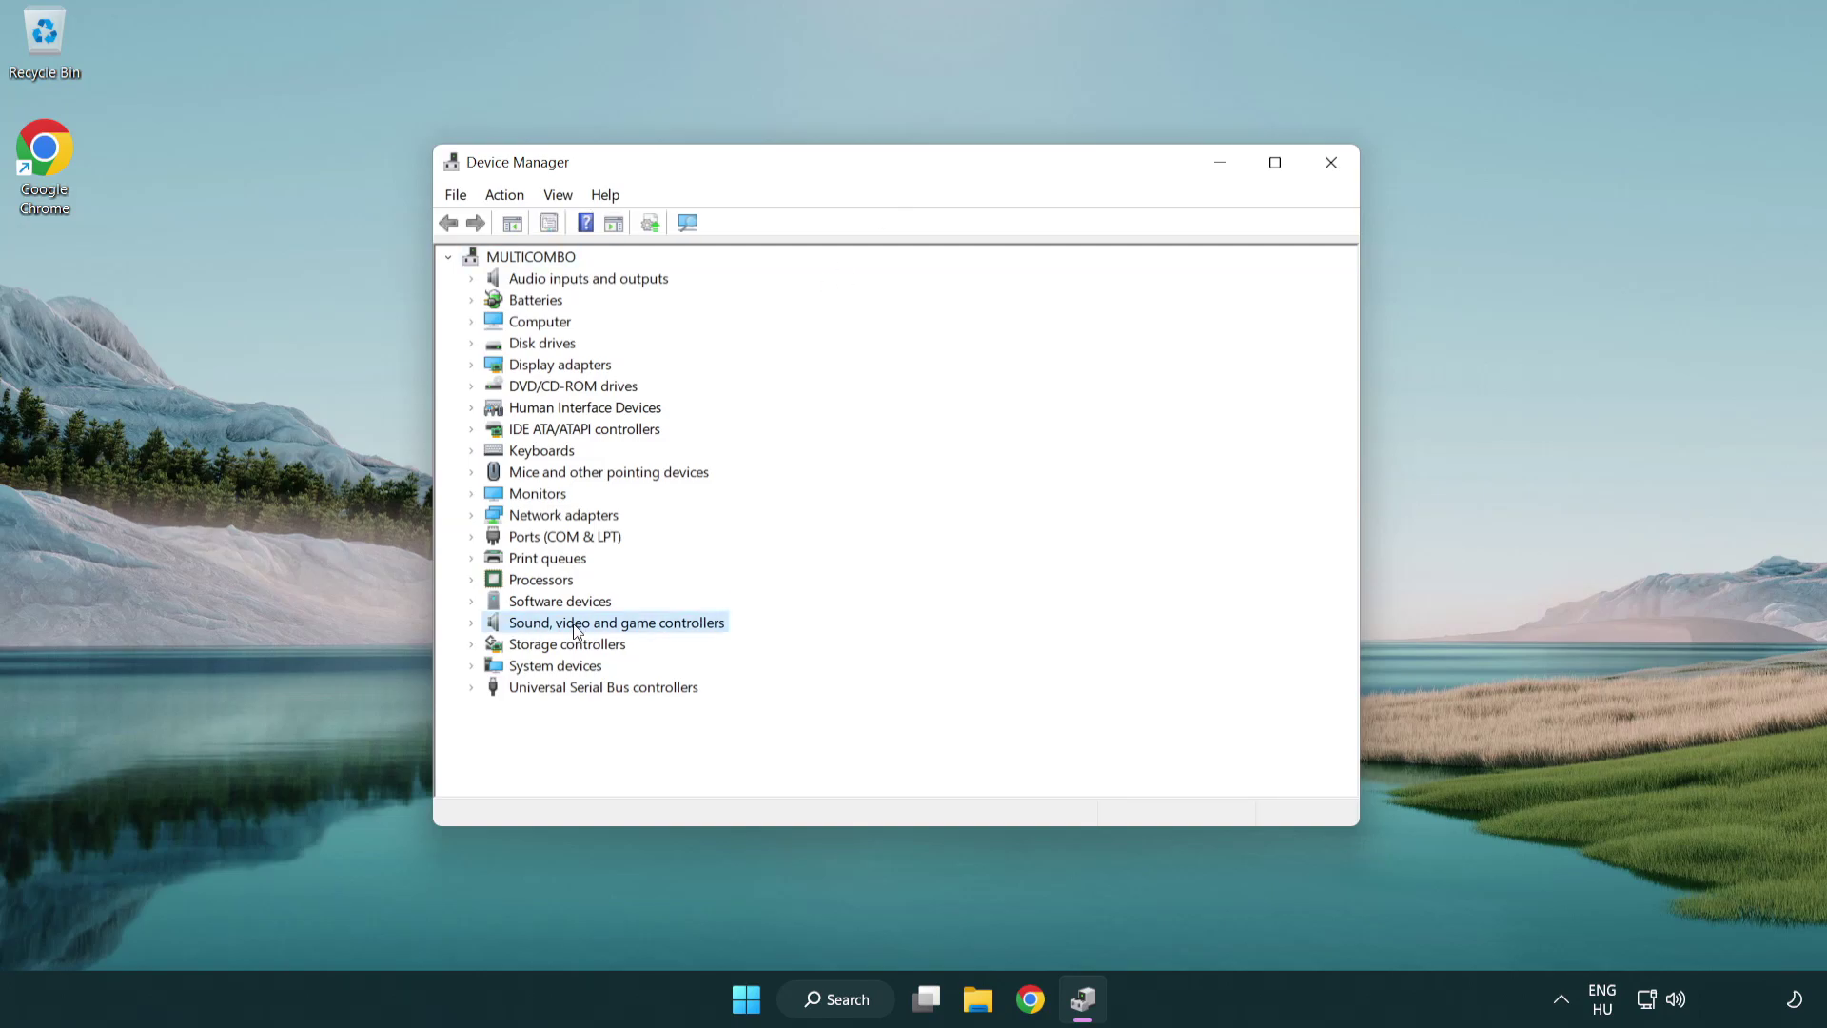
click(472, 624)
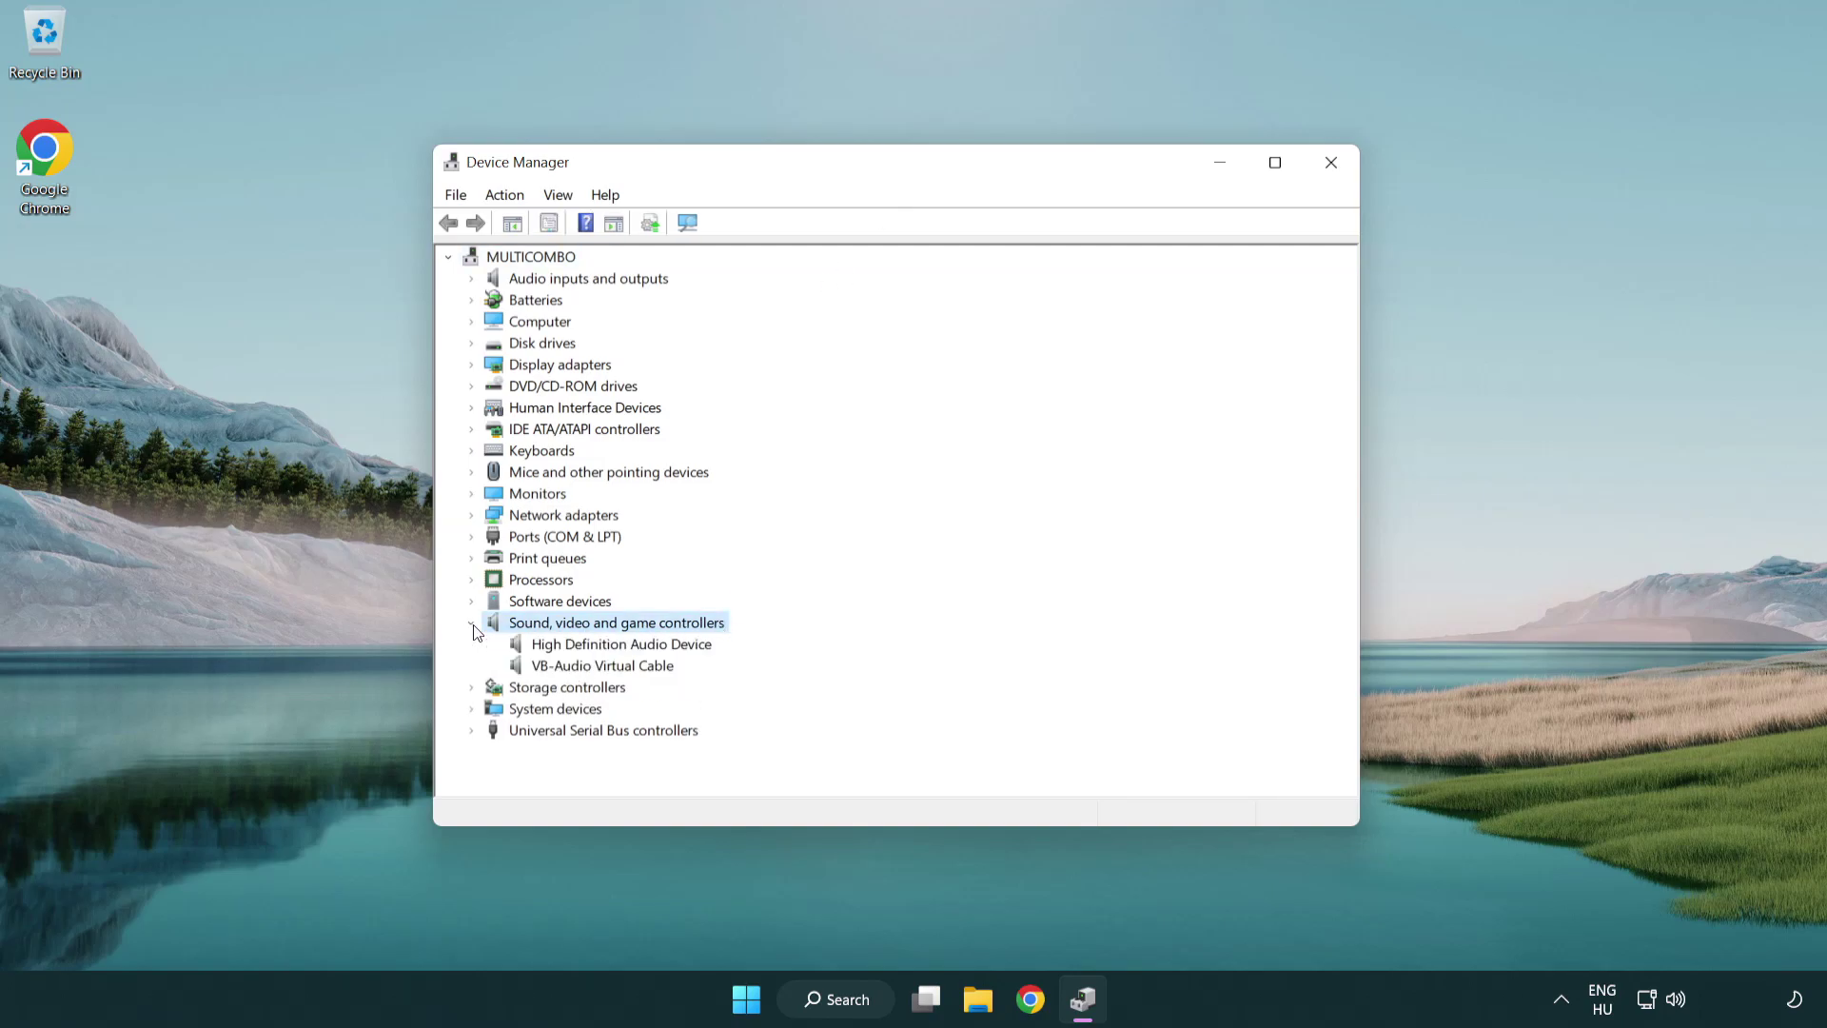
click(567, 649)
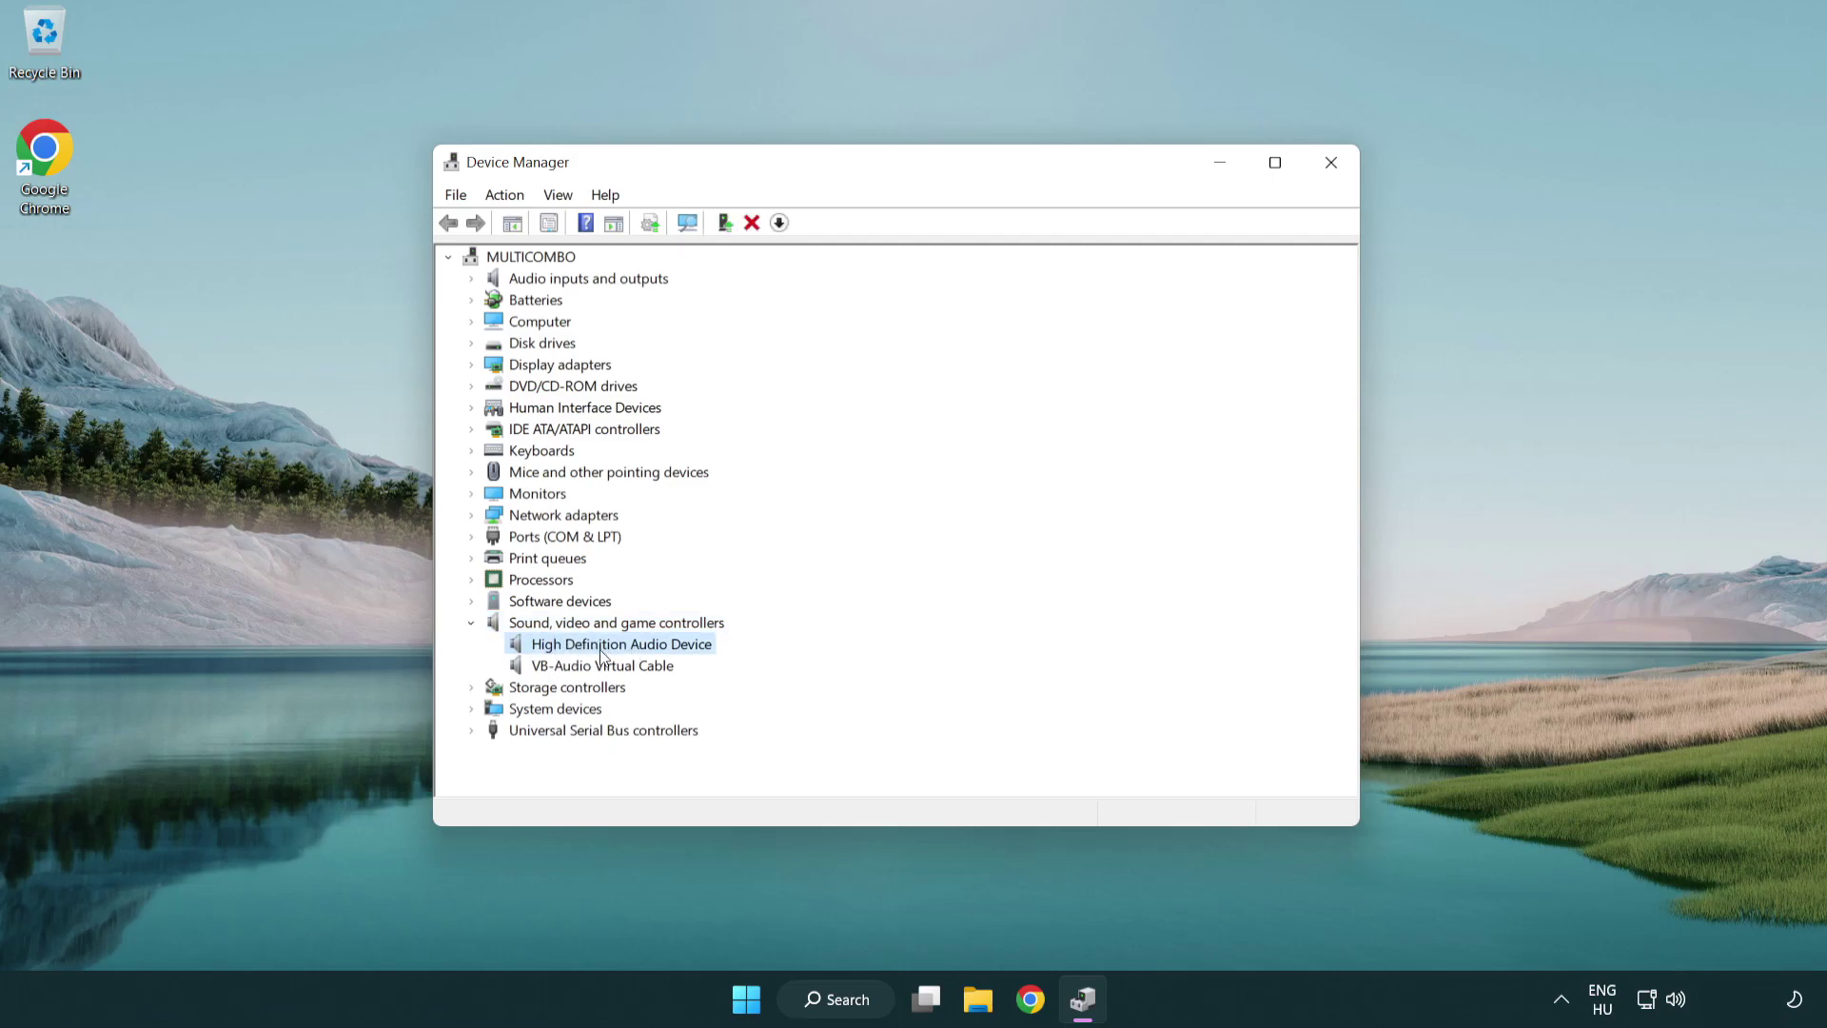
right_click(638, 643)
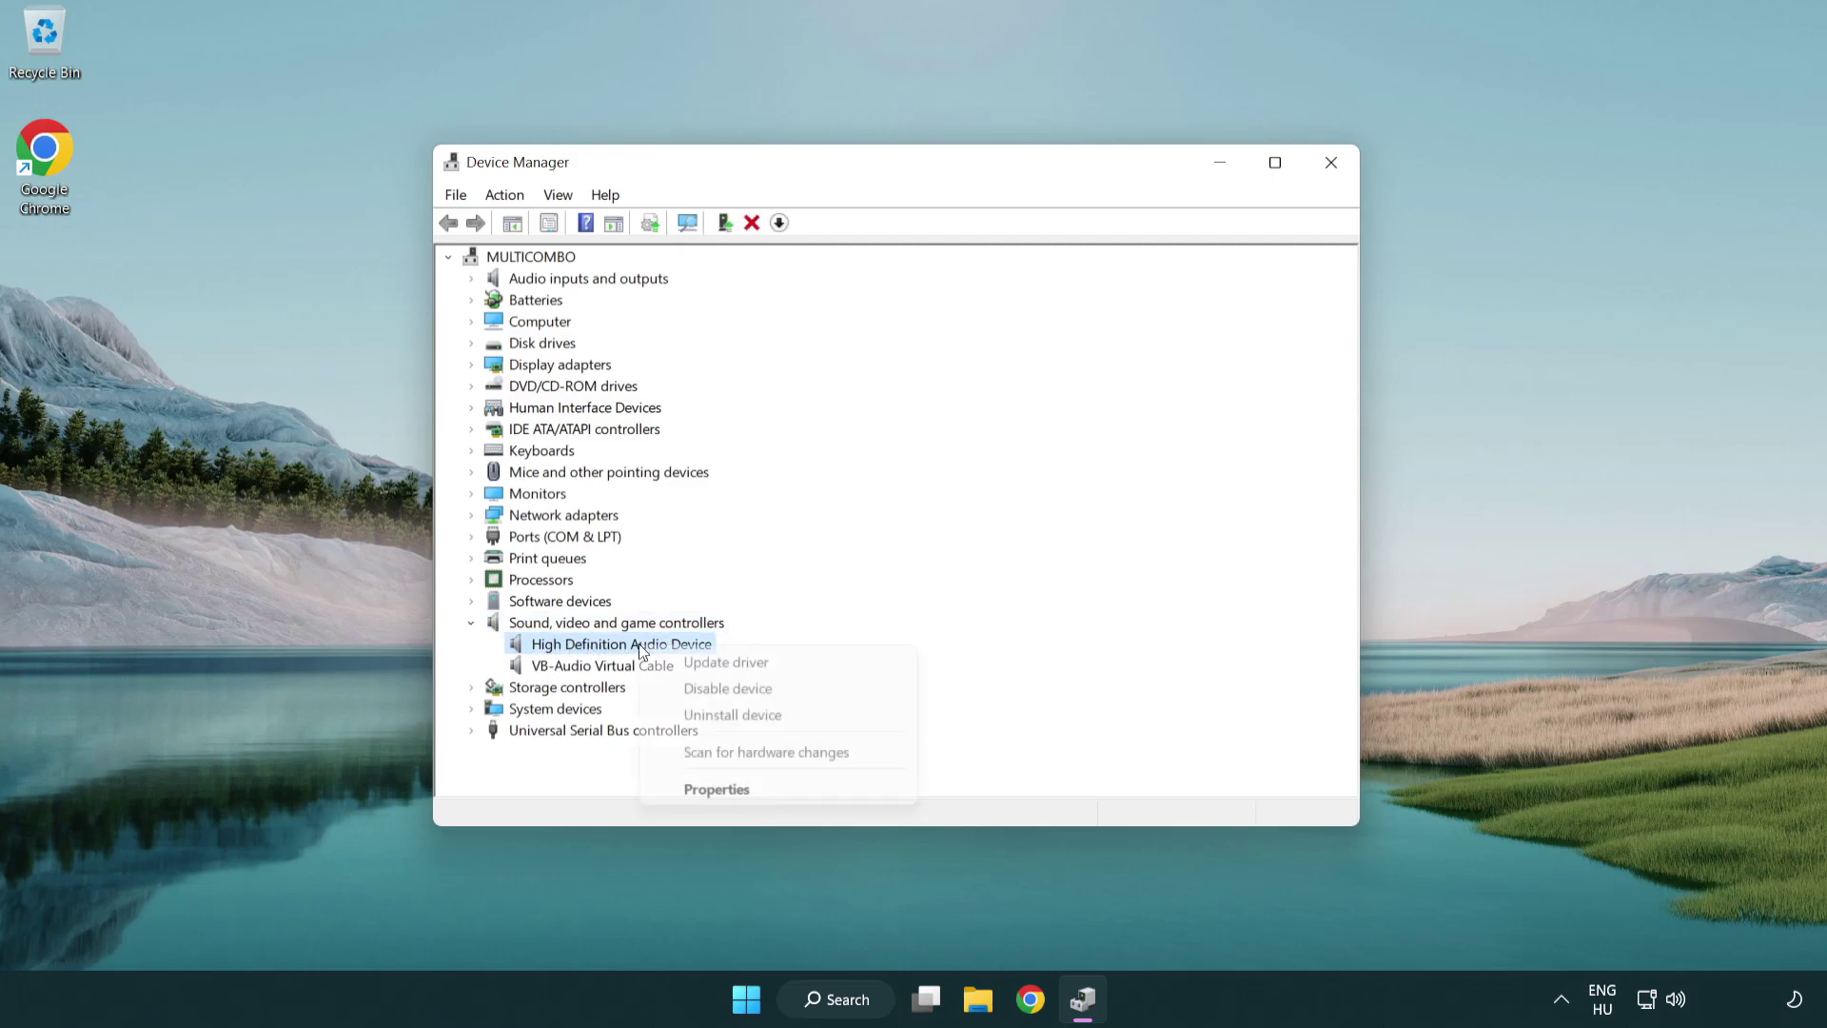
click(789, 666)
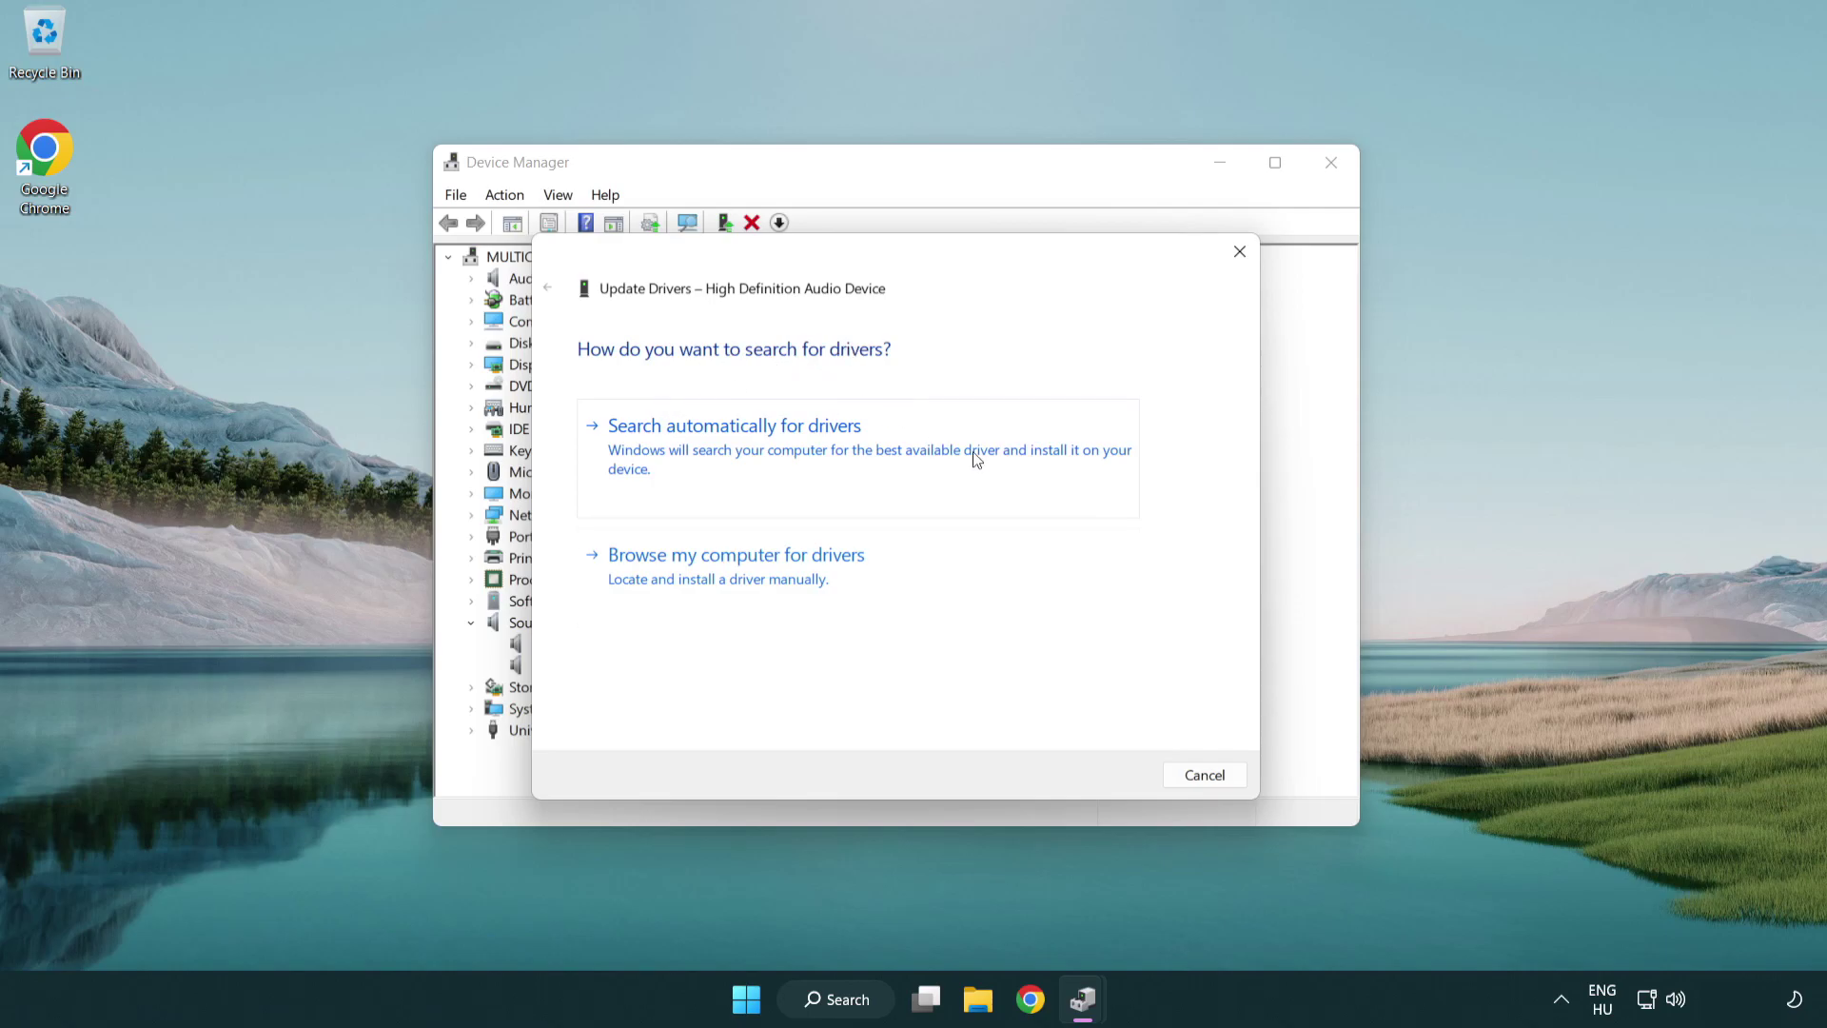
Choose to find the driver manually from those available on the computer, and select the High Definition Audio Device model
click(740, 597)
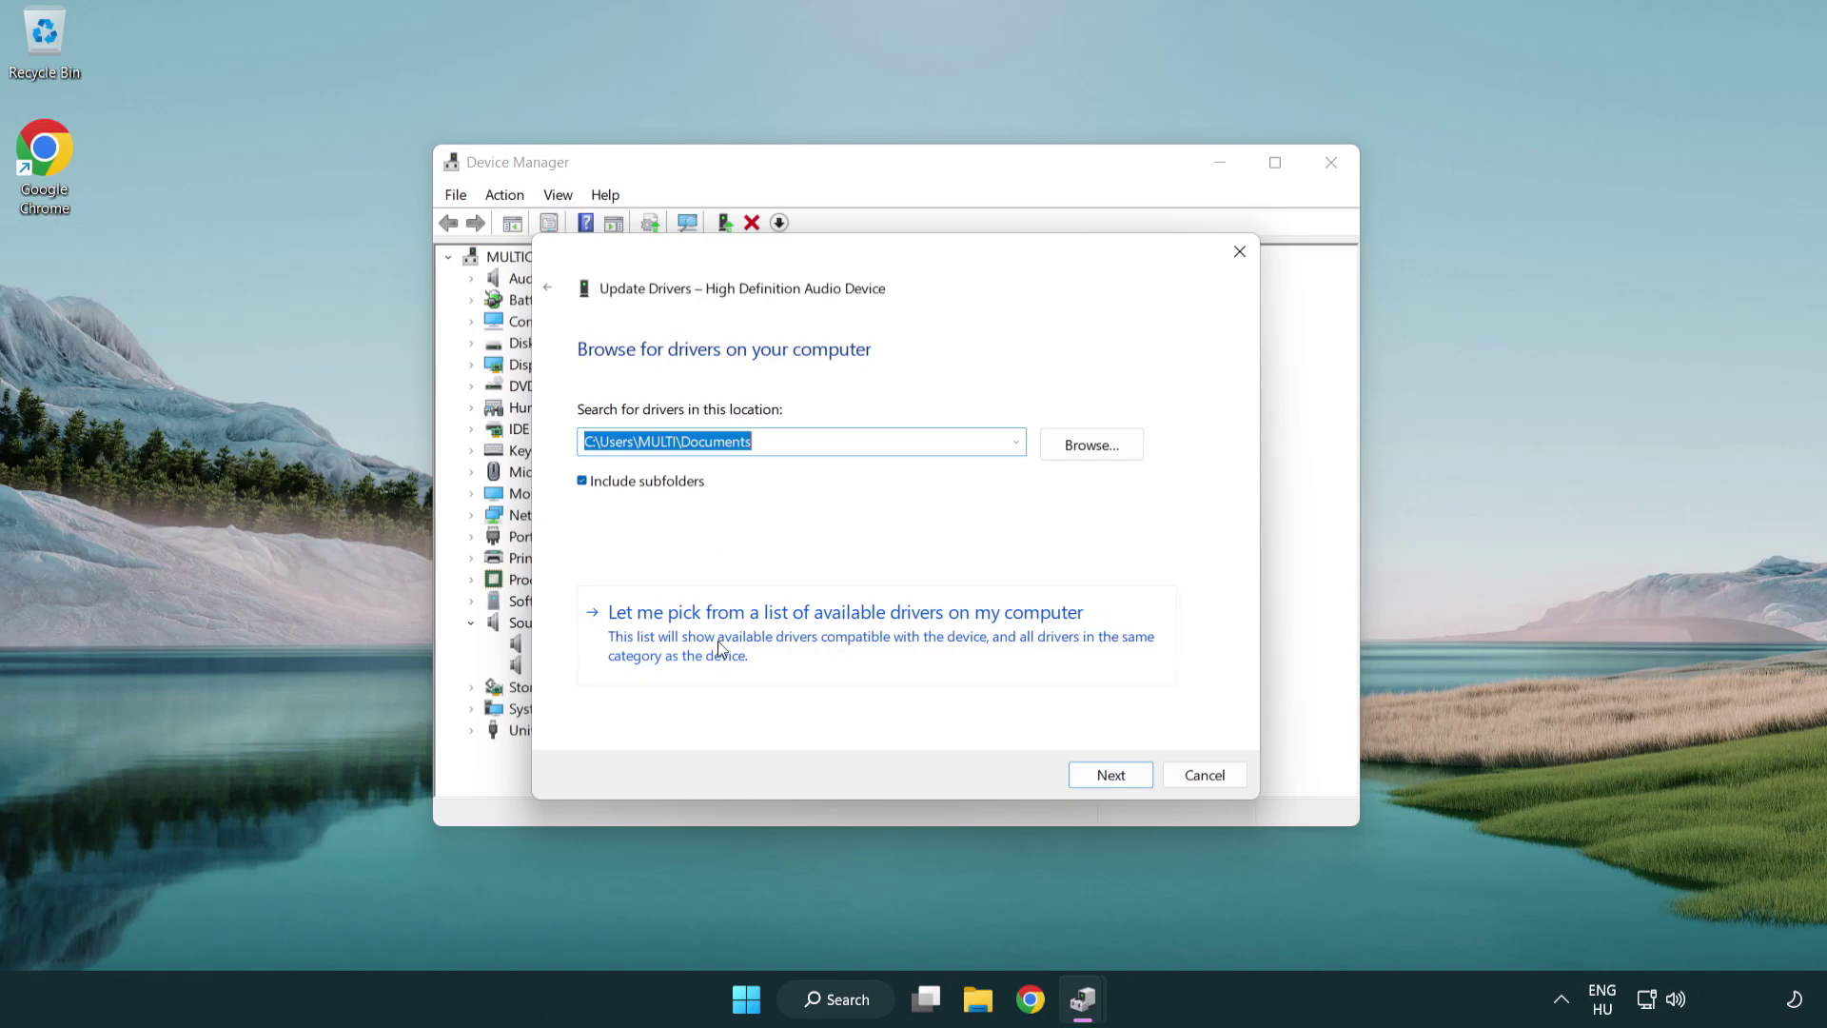
click(881, 648)
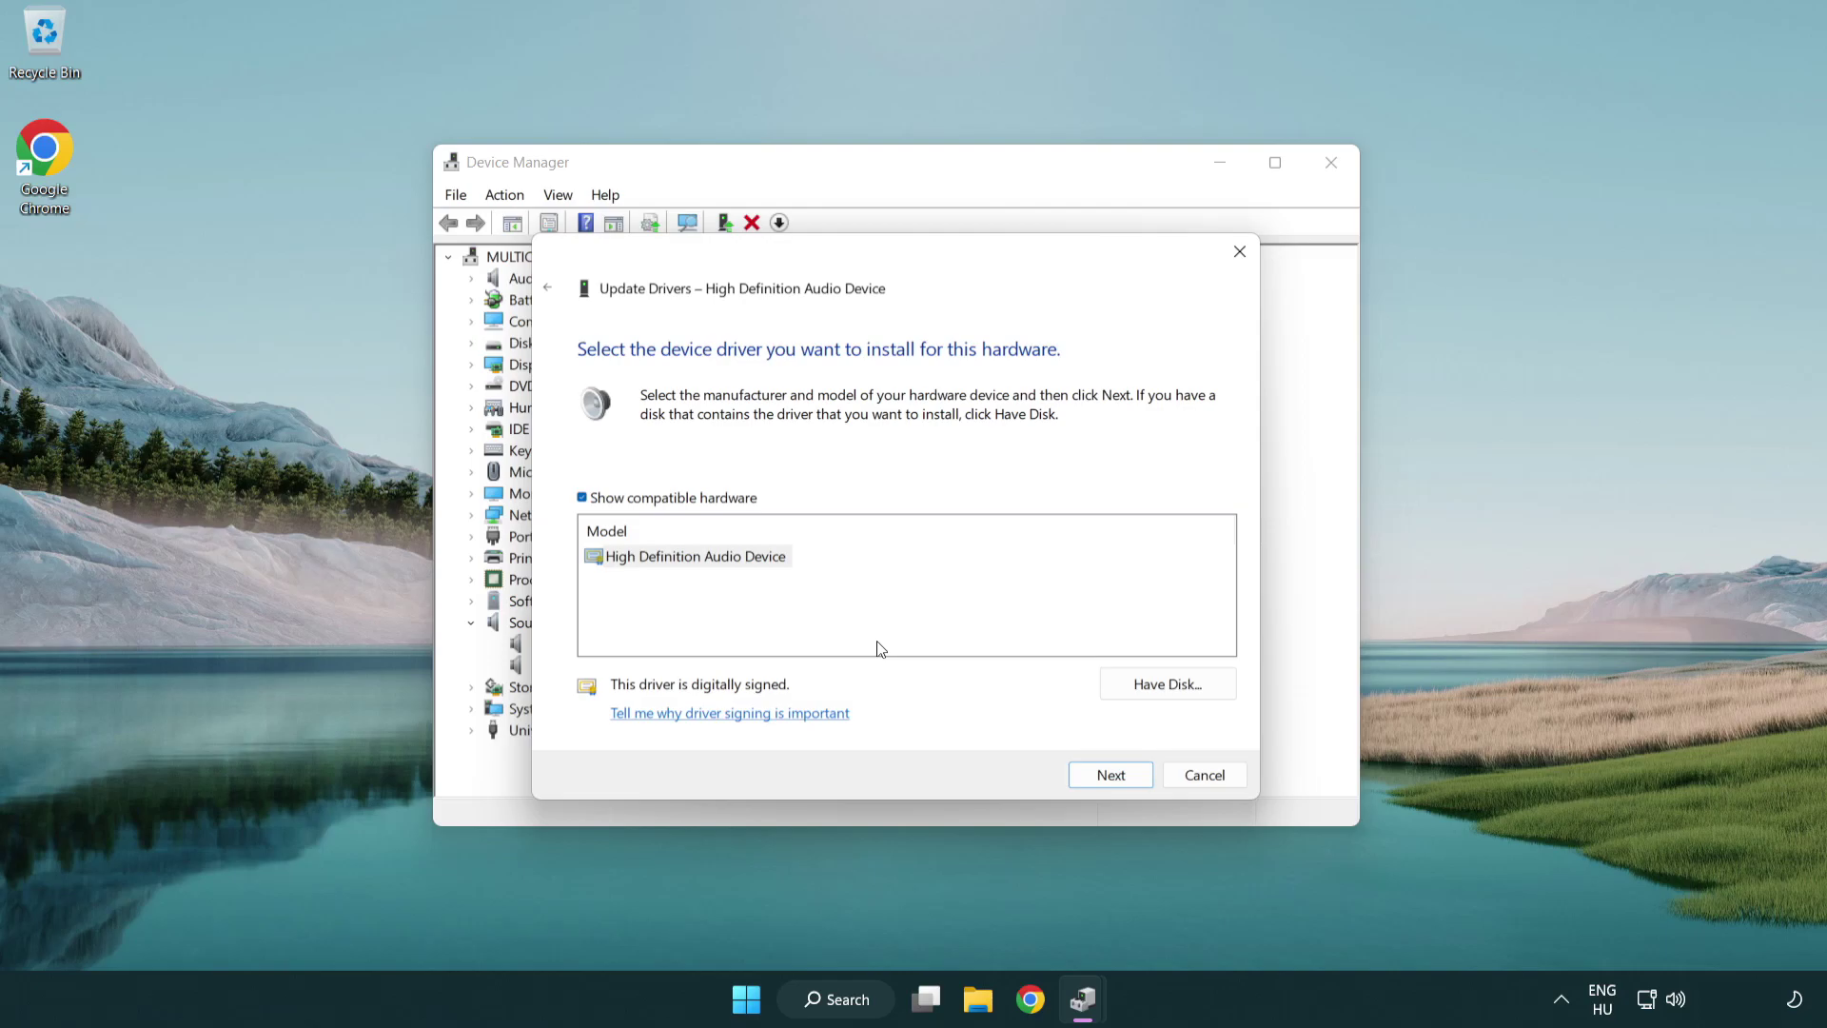
click(613, 571)
click(584, 562)
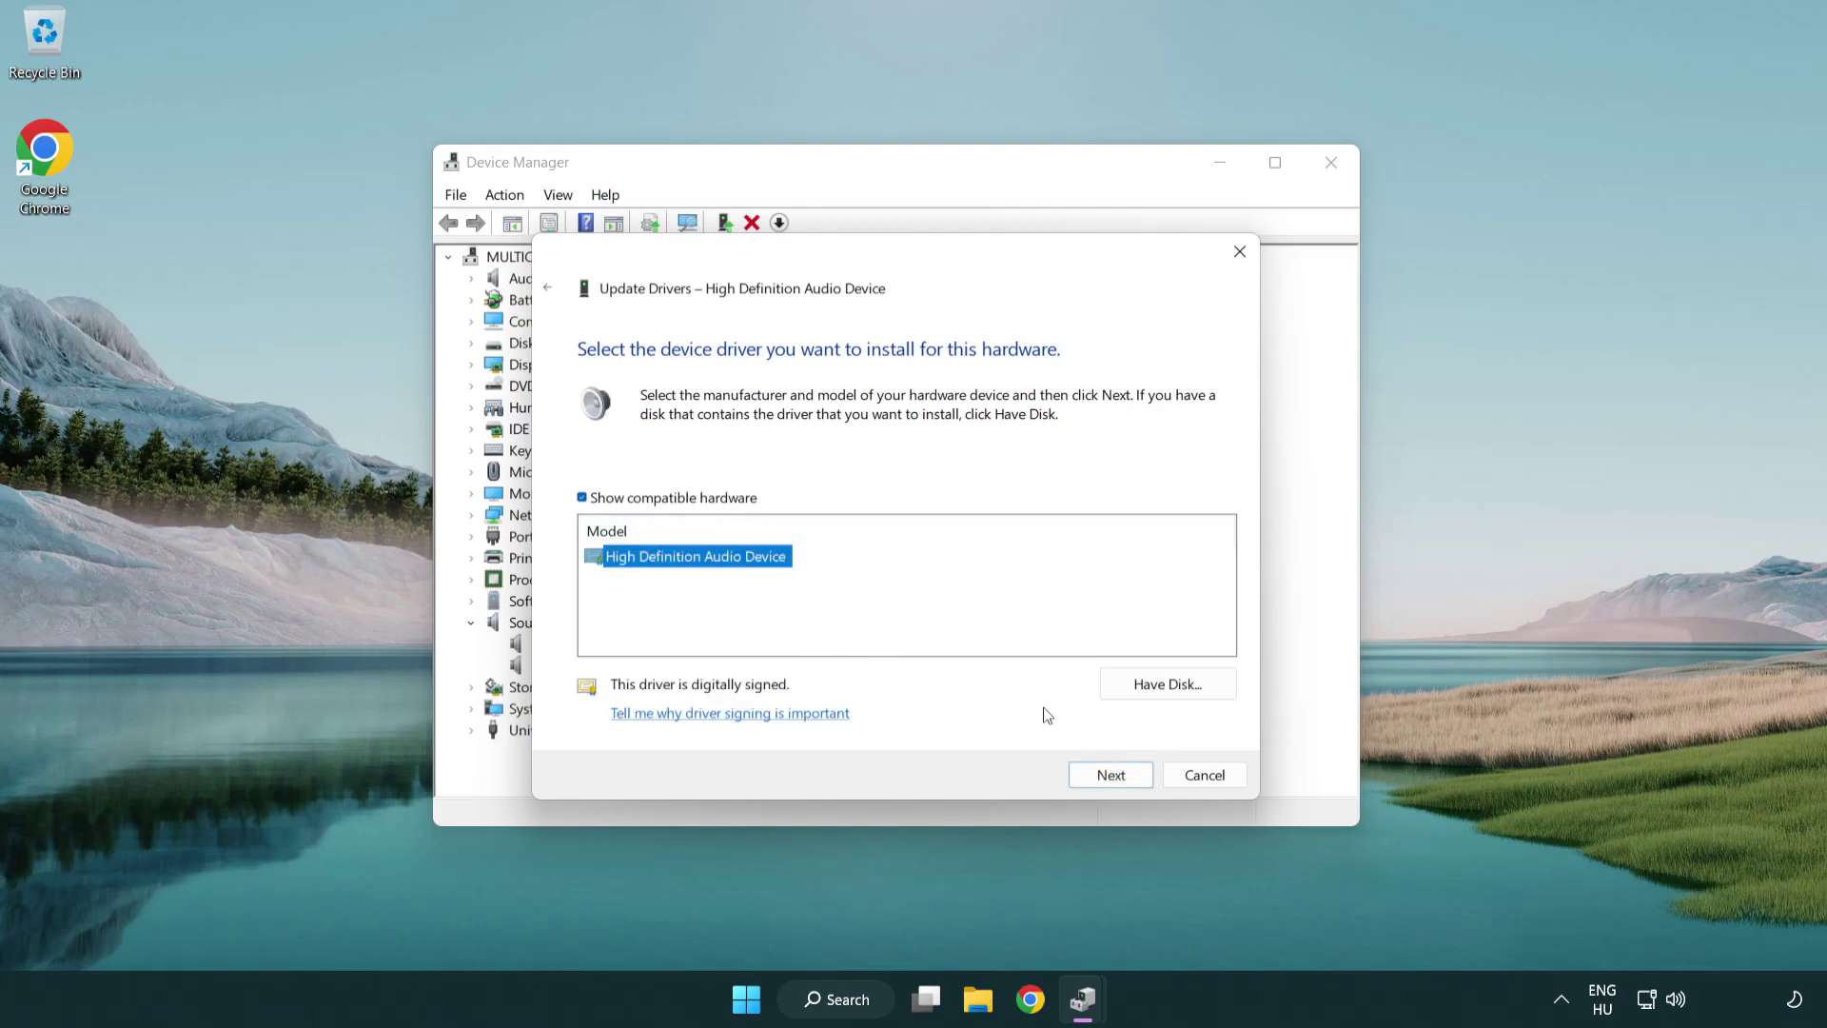
Install the selected driver, accepting the compatibility warning, and close the update wizard and Device Manager
click(1132, 782)
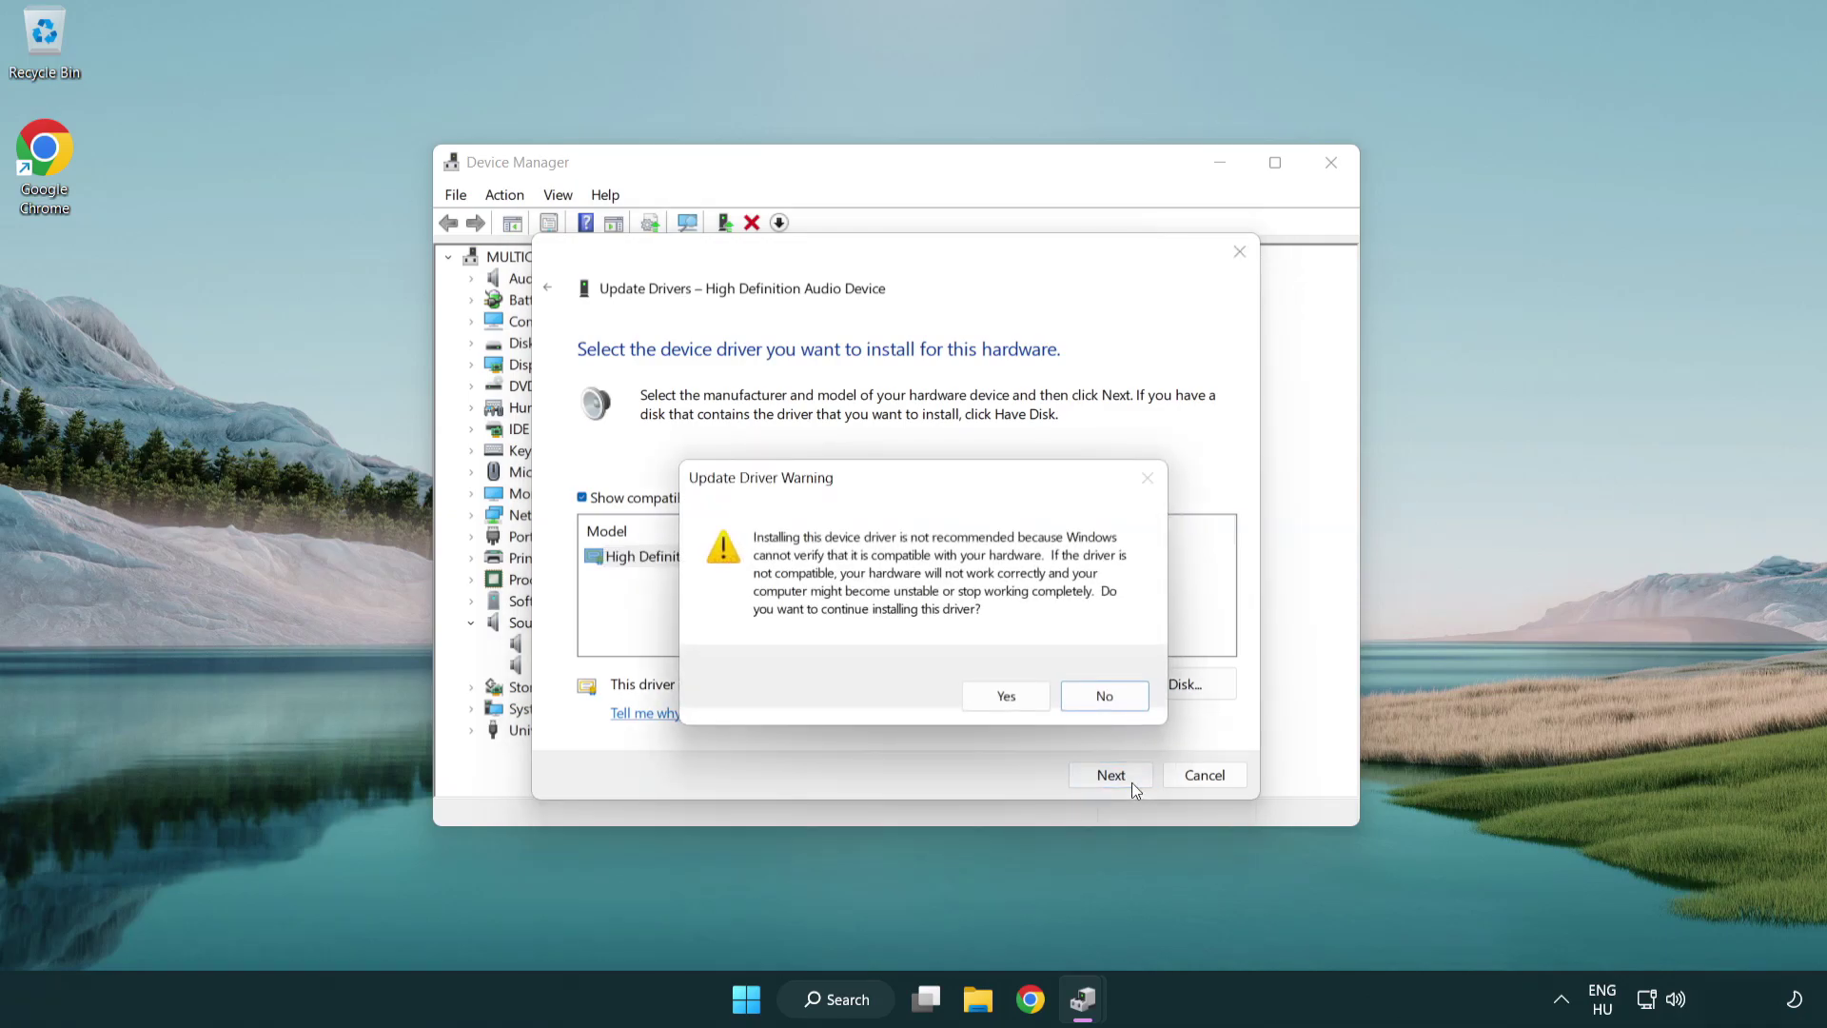
click(1003, 702)
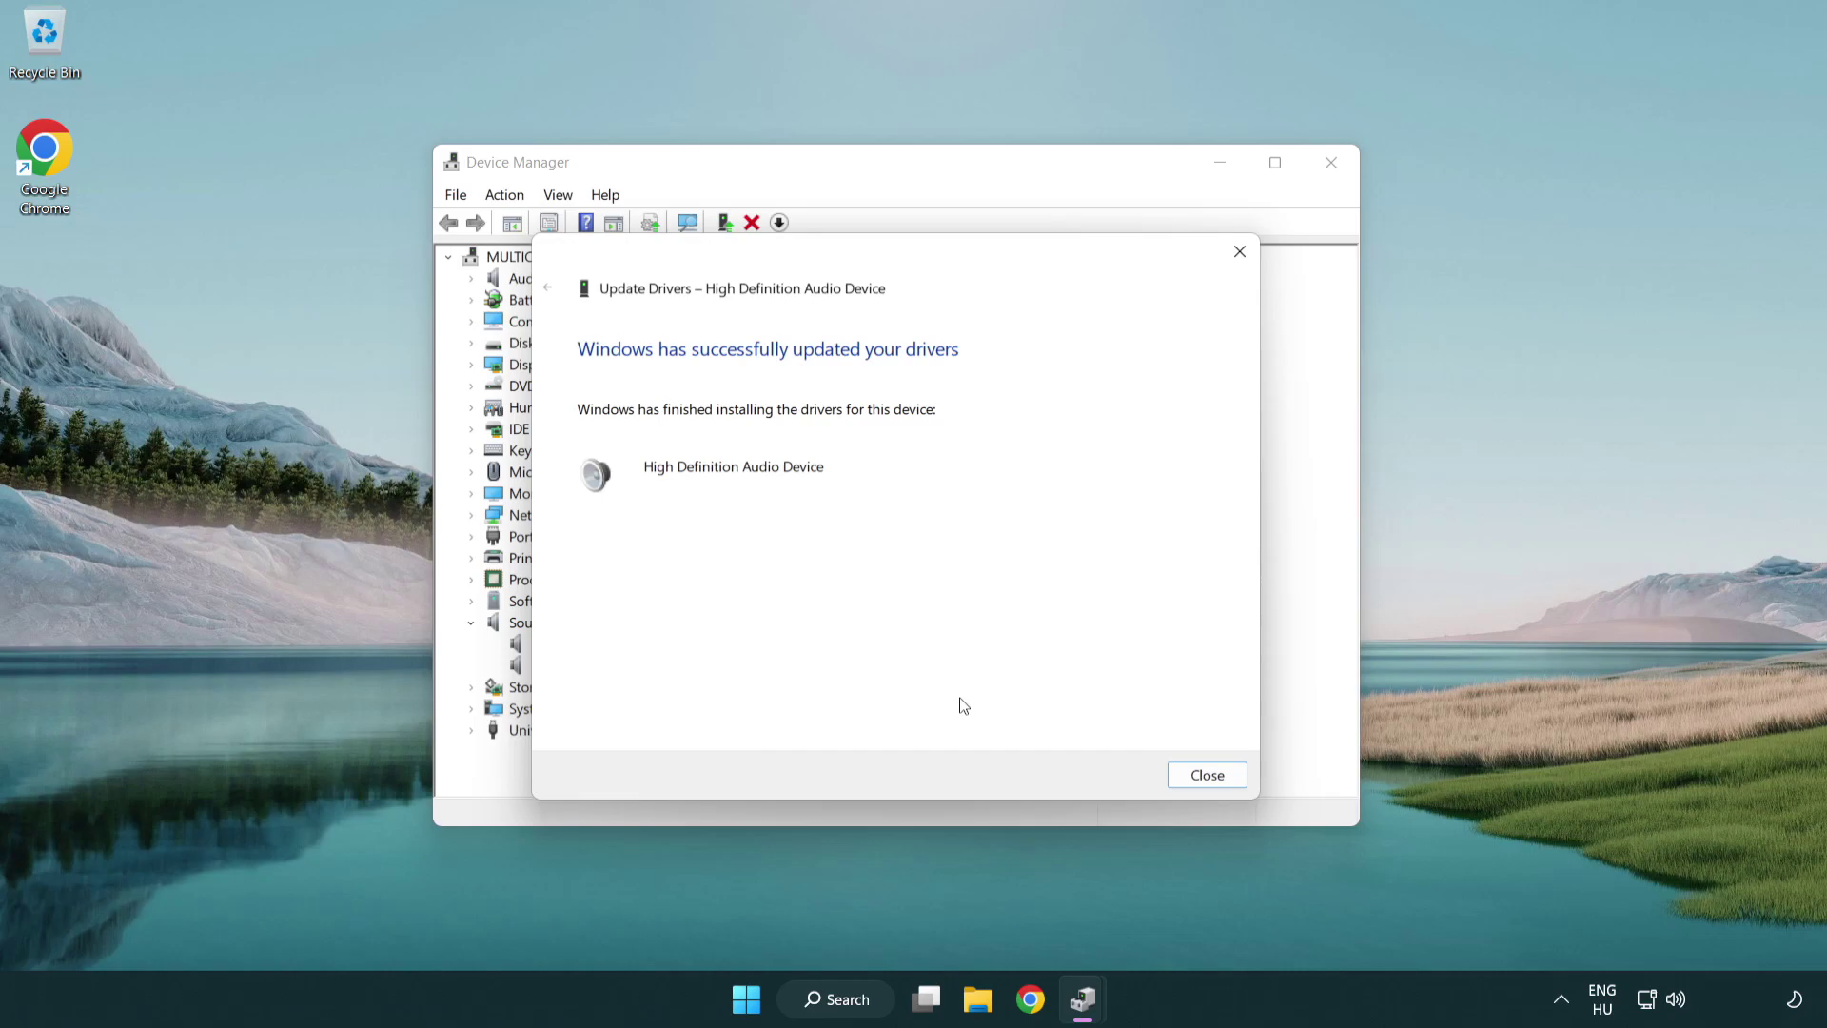
click(1209, 775)
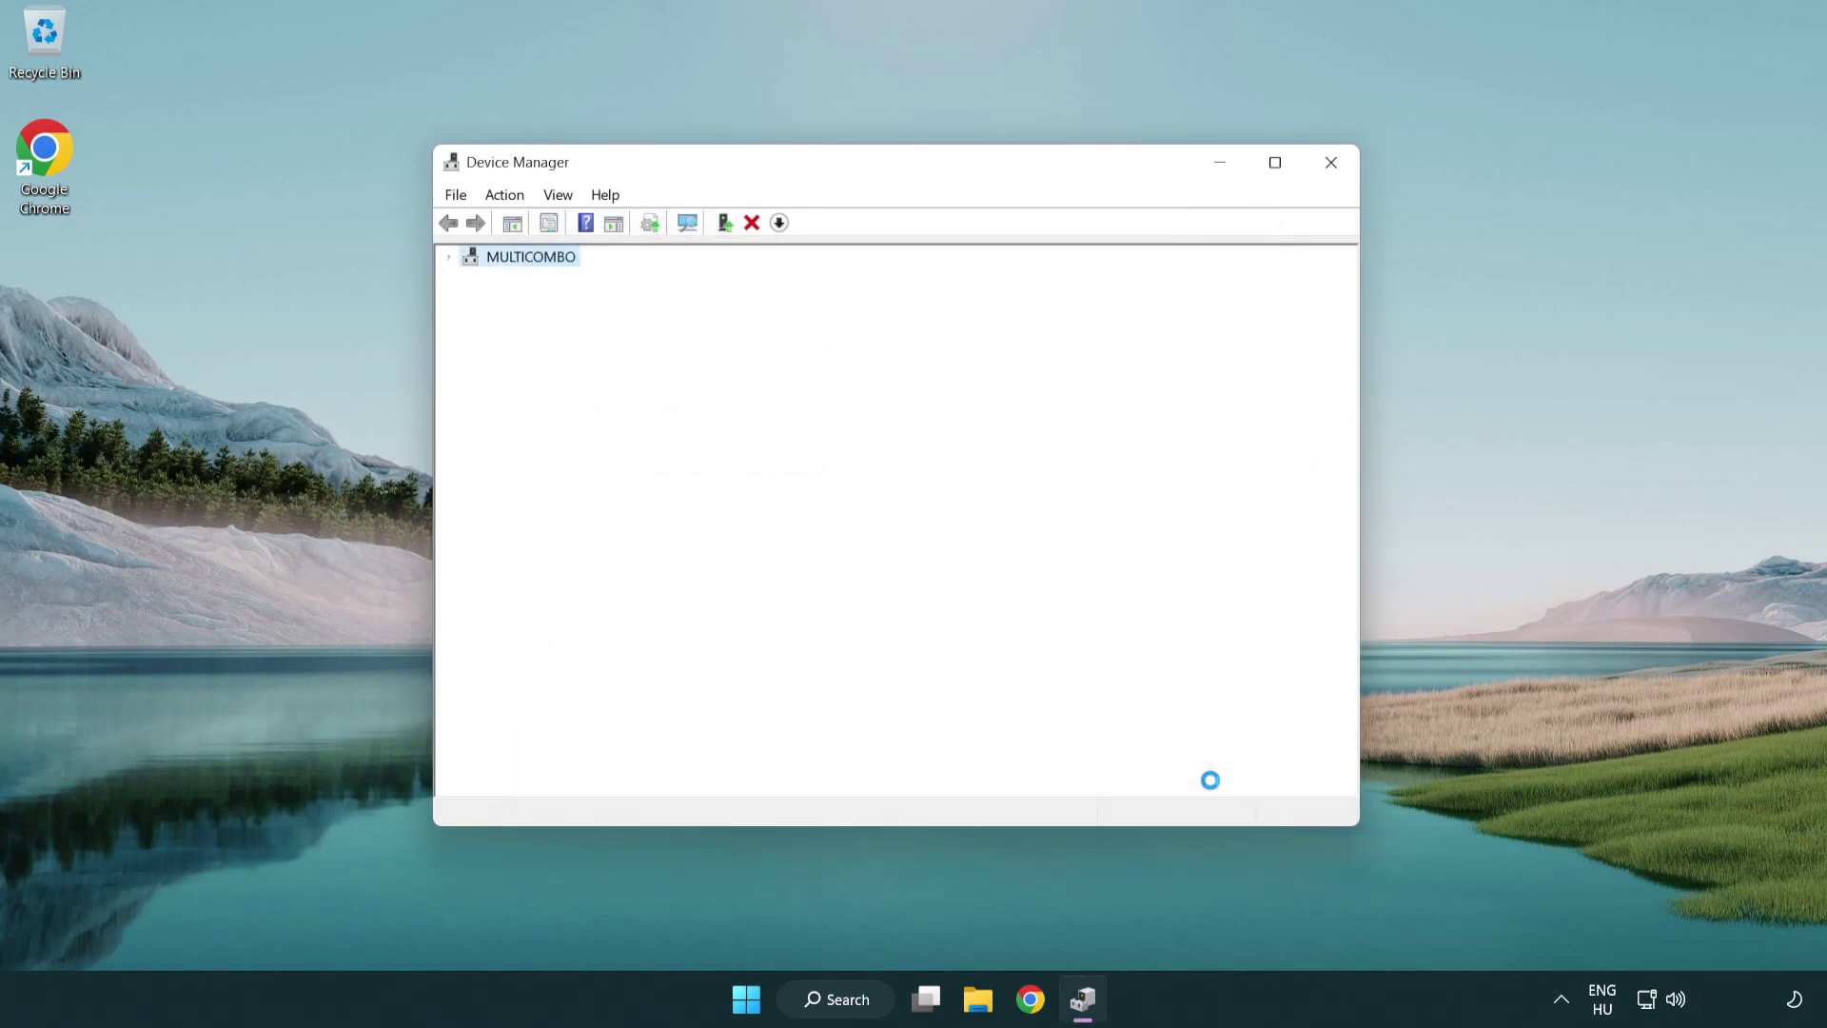
click(1331, 163)
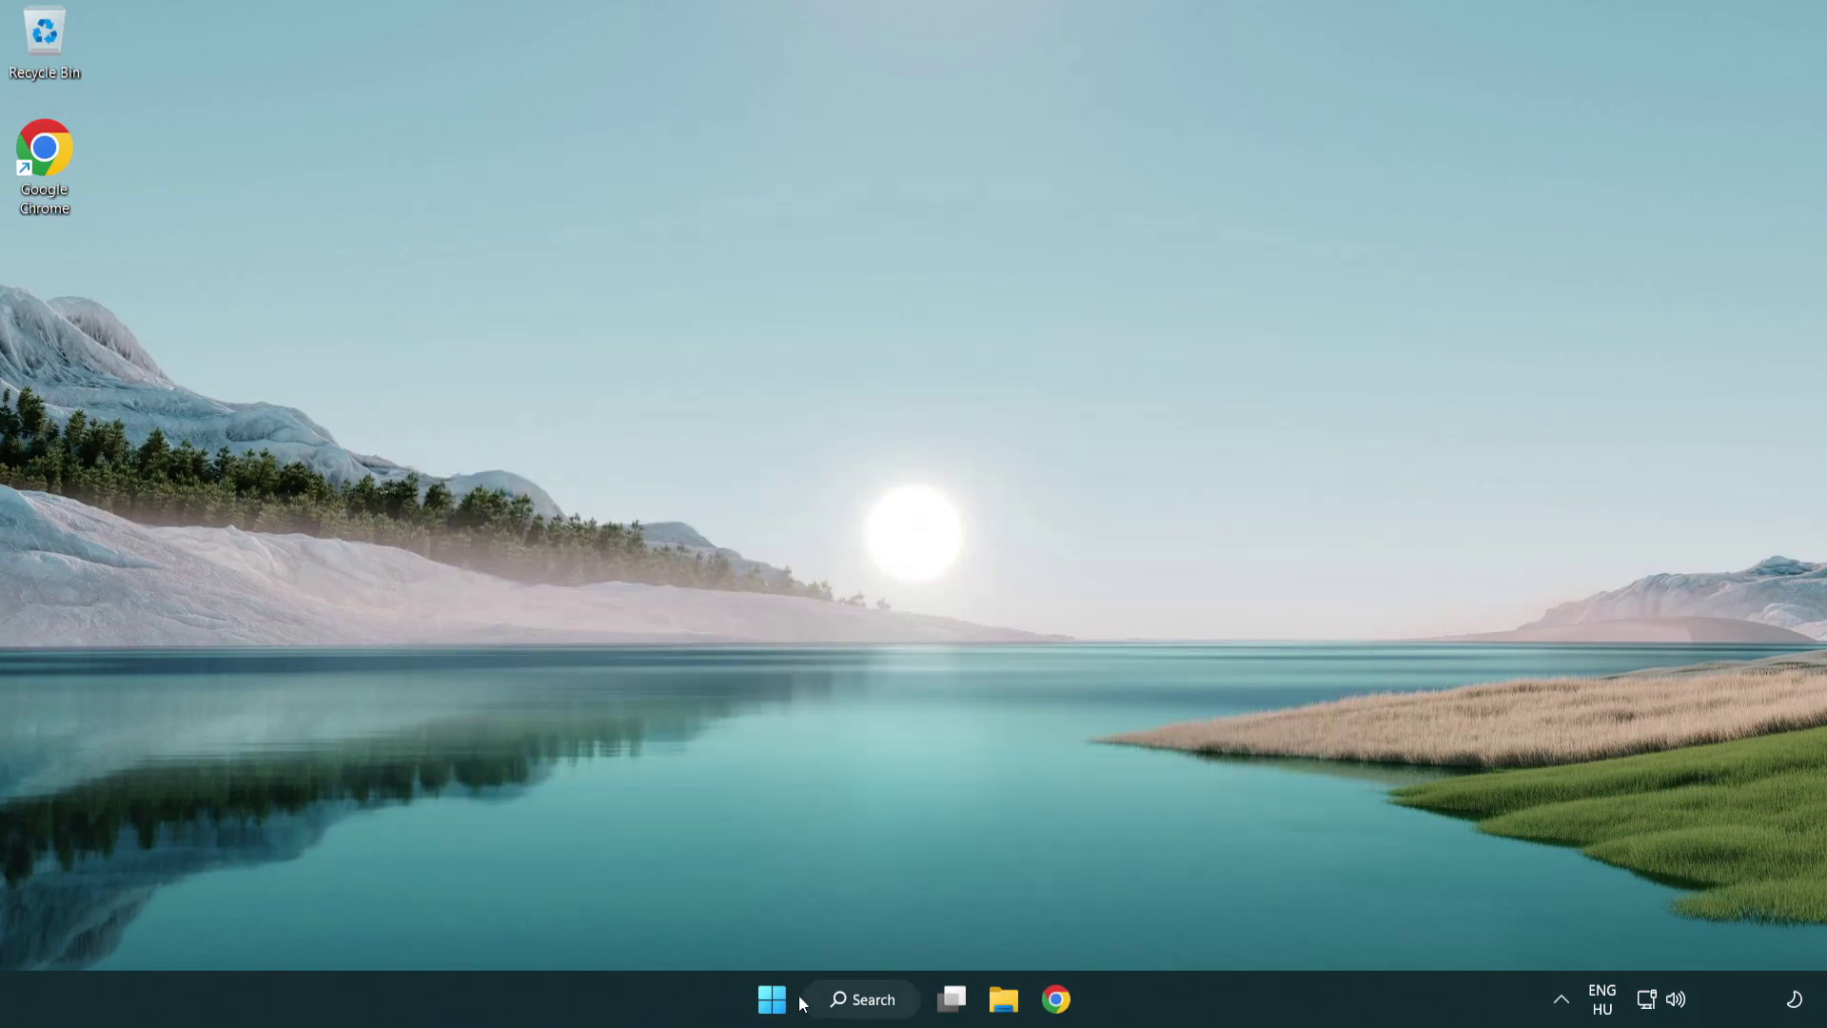
Bring up the computer's power options
click(770, 998)
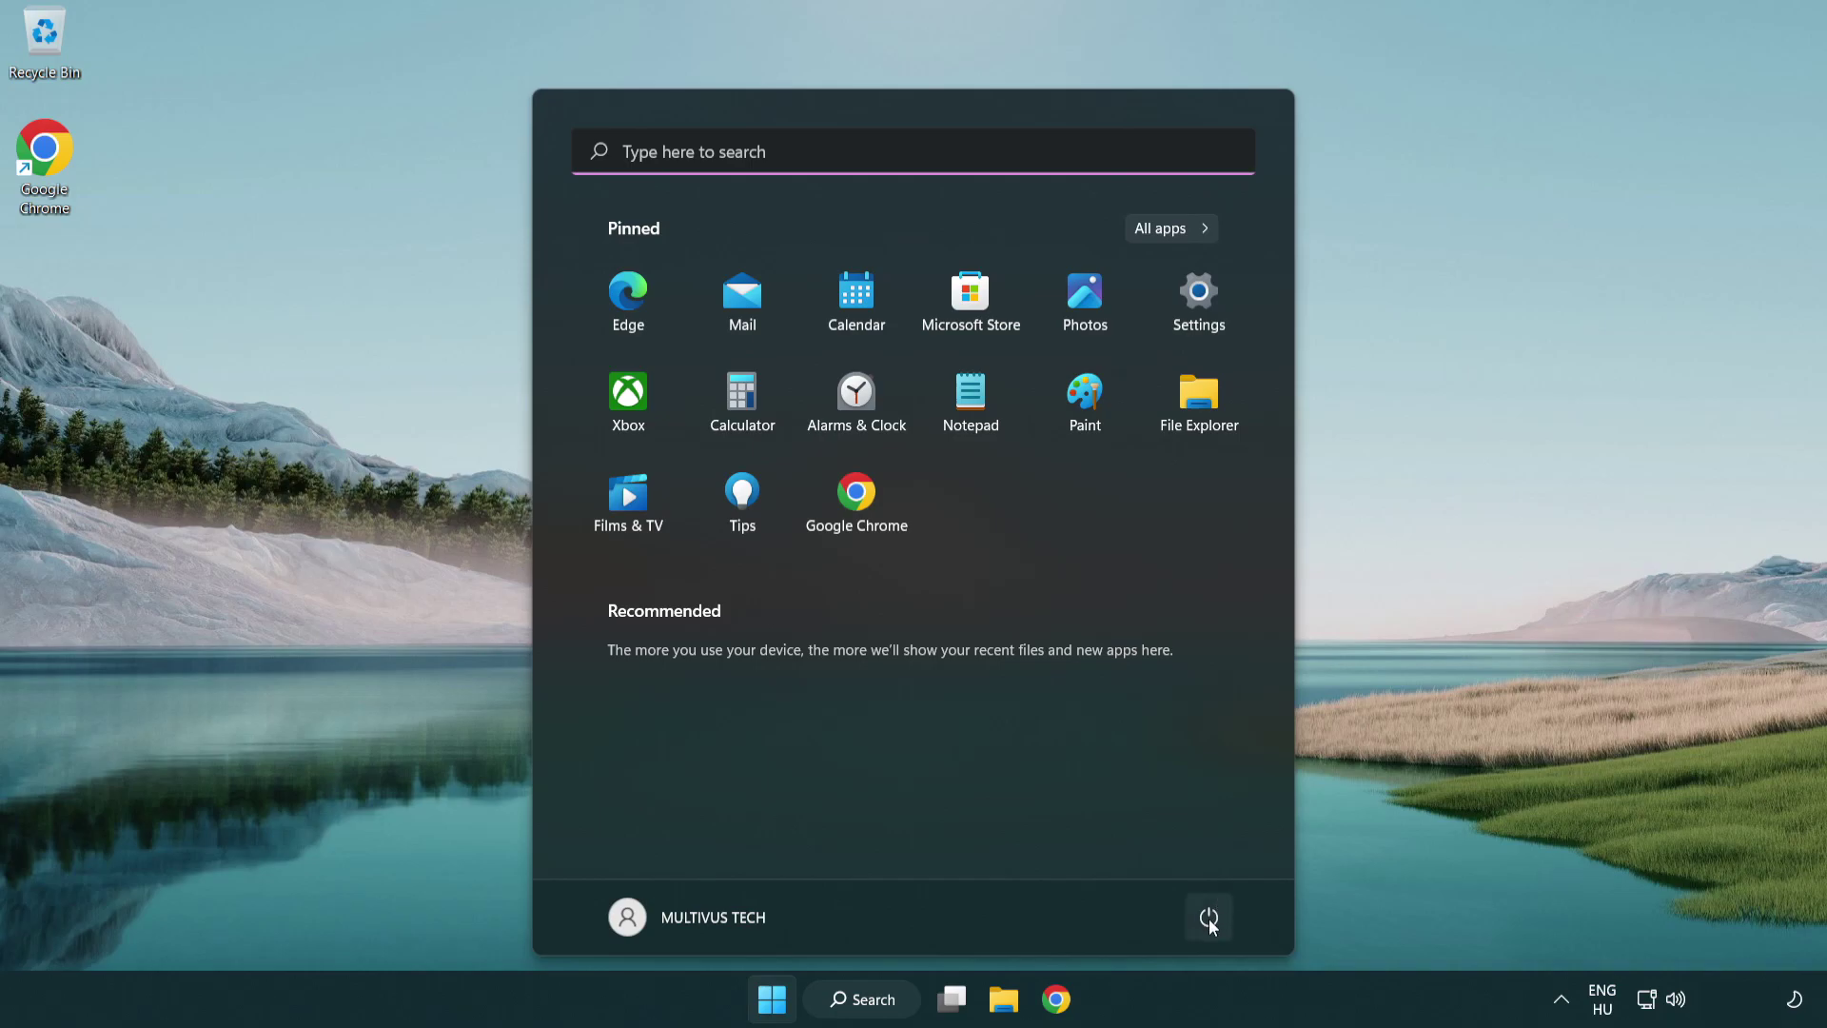
click(1208, 916)
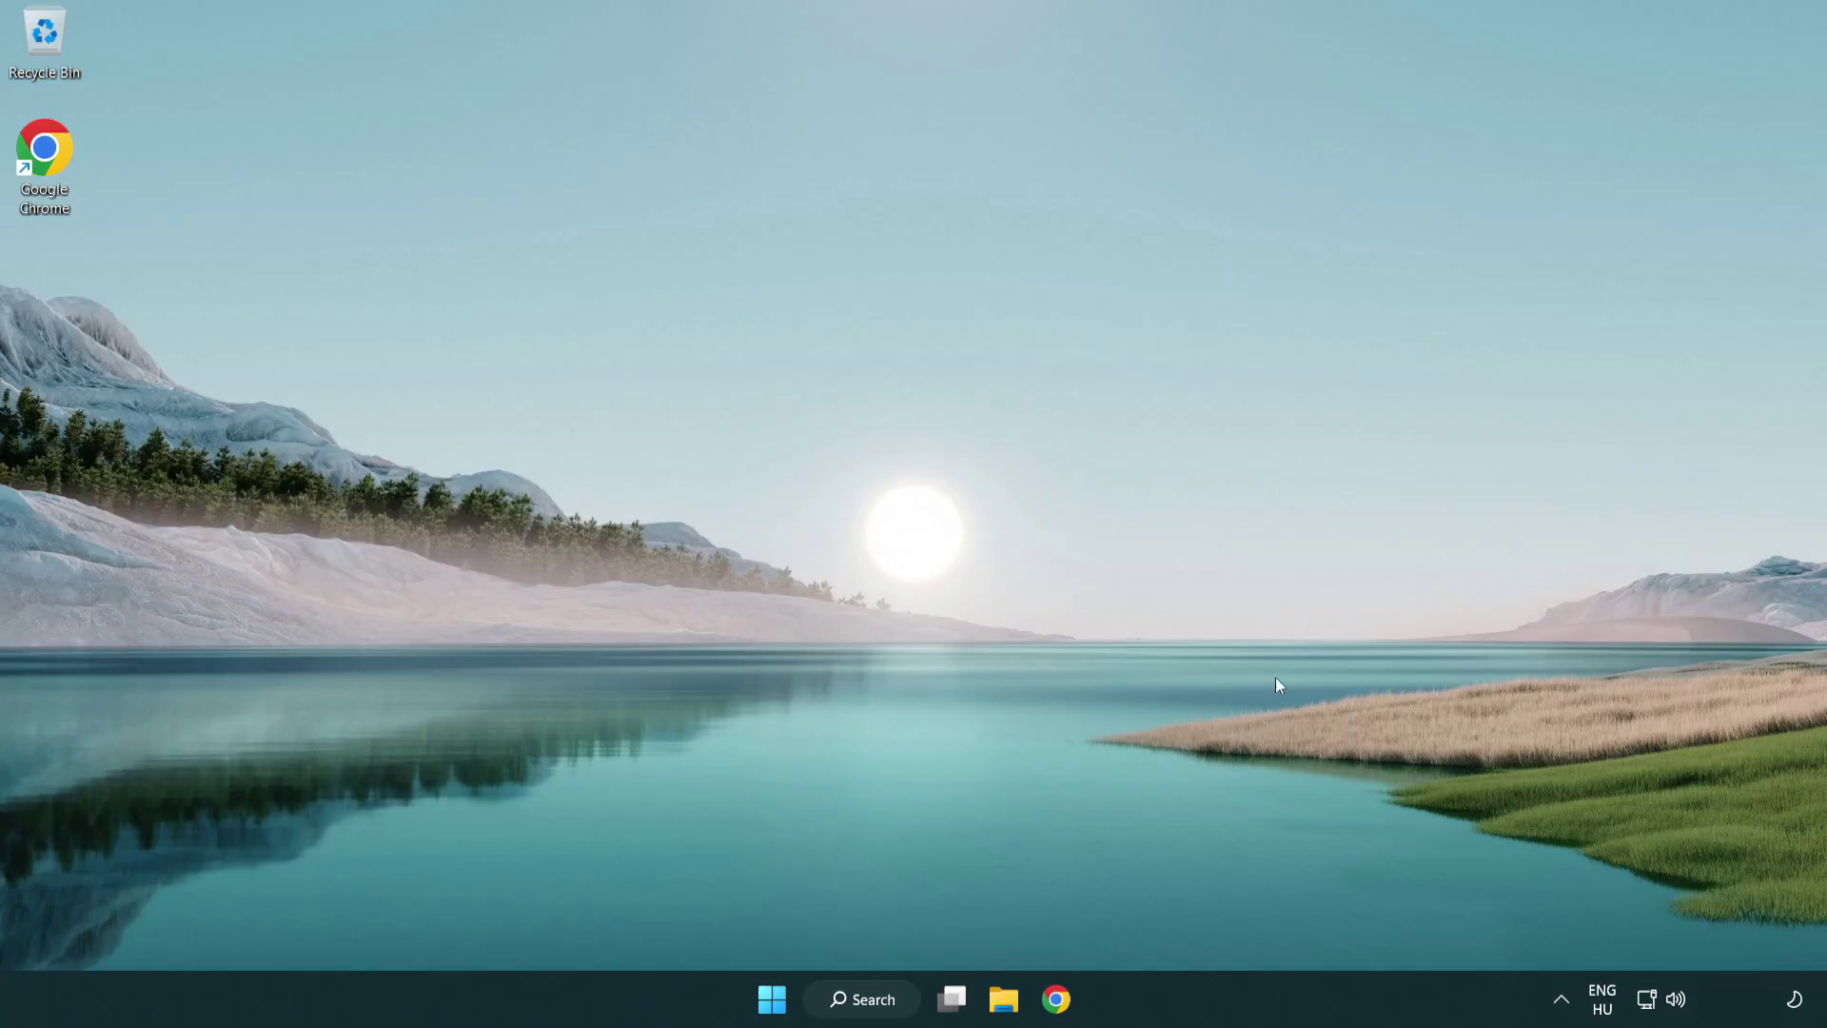
Start the Windows troubleshooter for sound problems
right_click(1678, 1000)
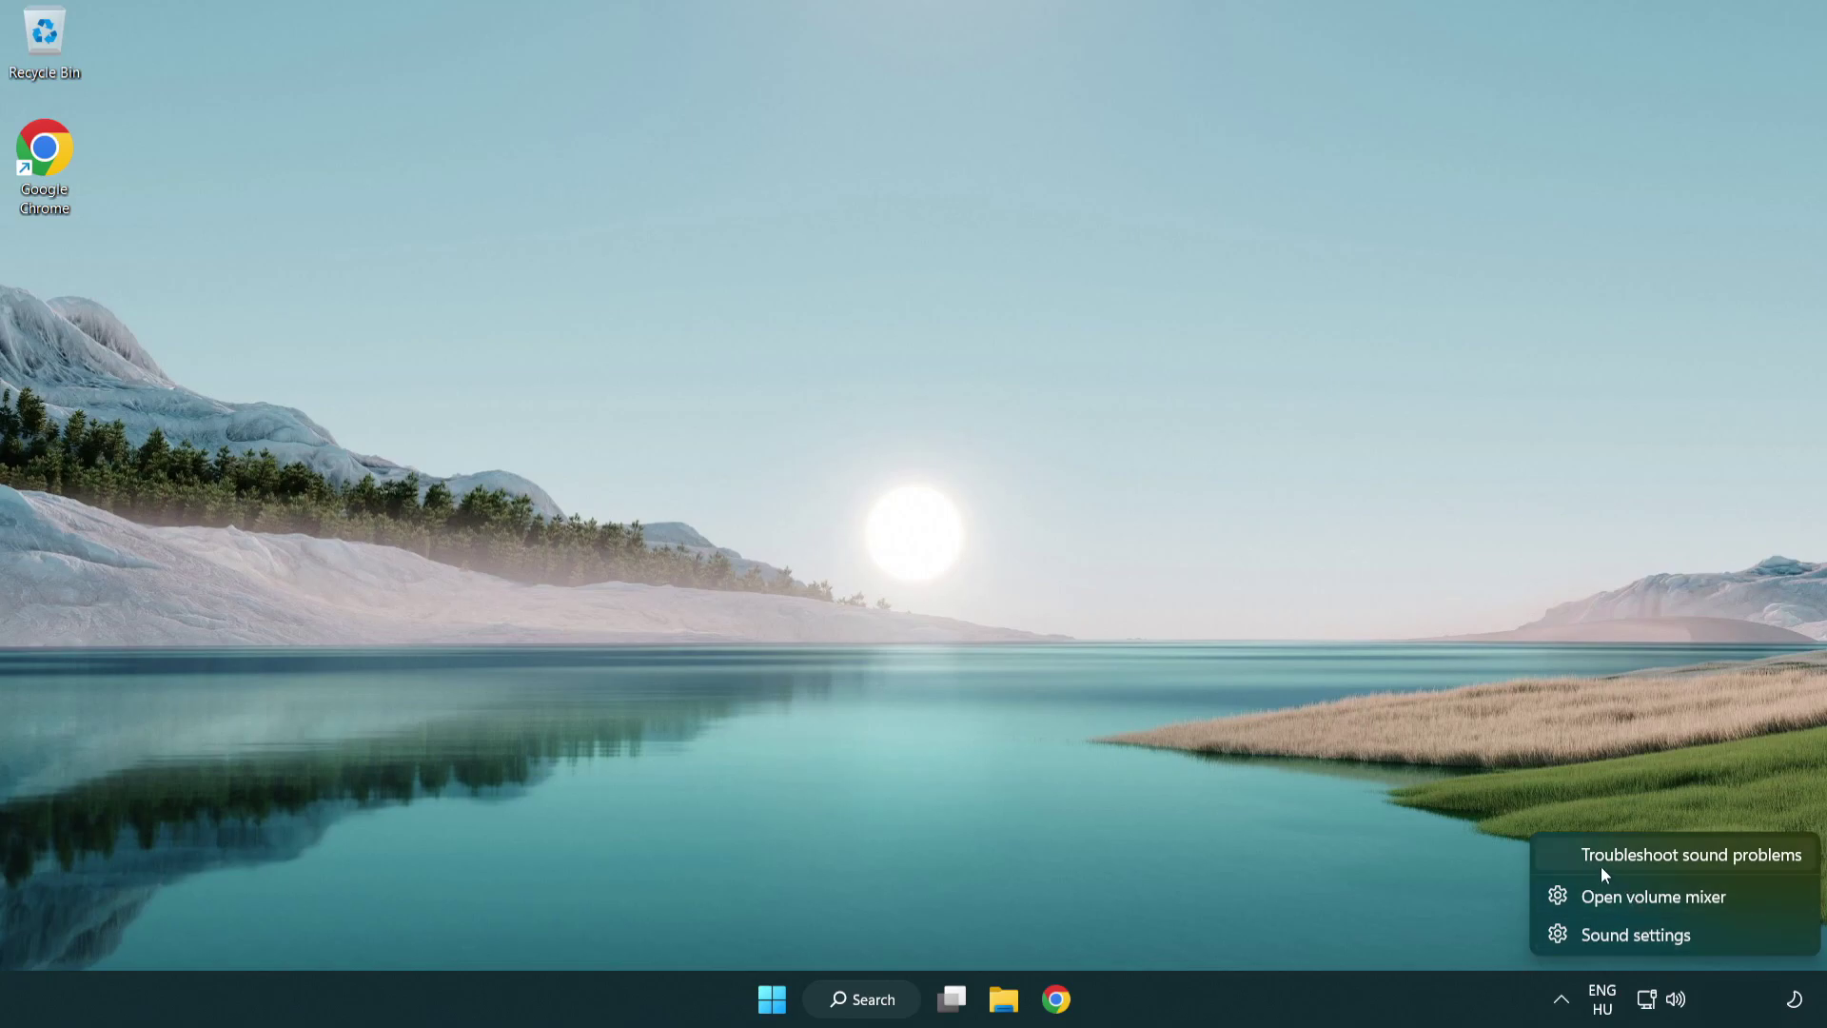
click(1669, 856)
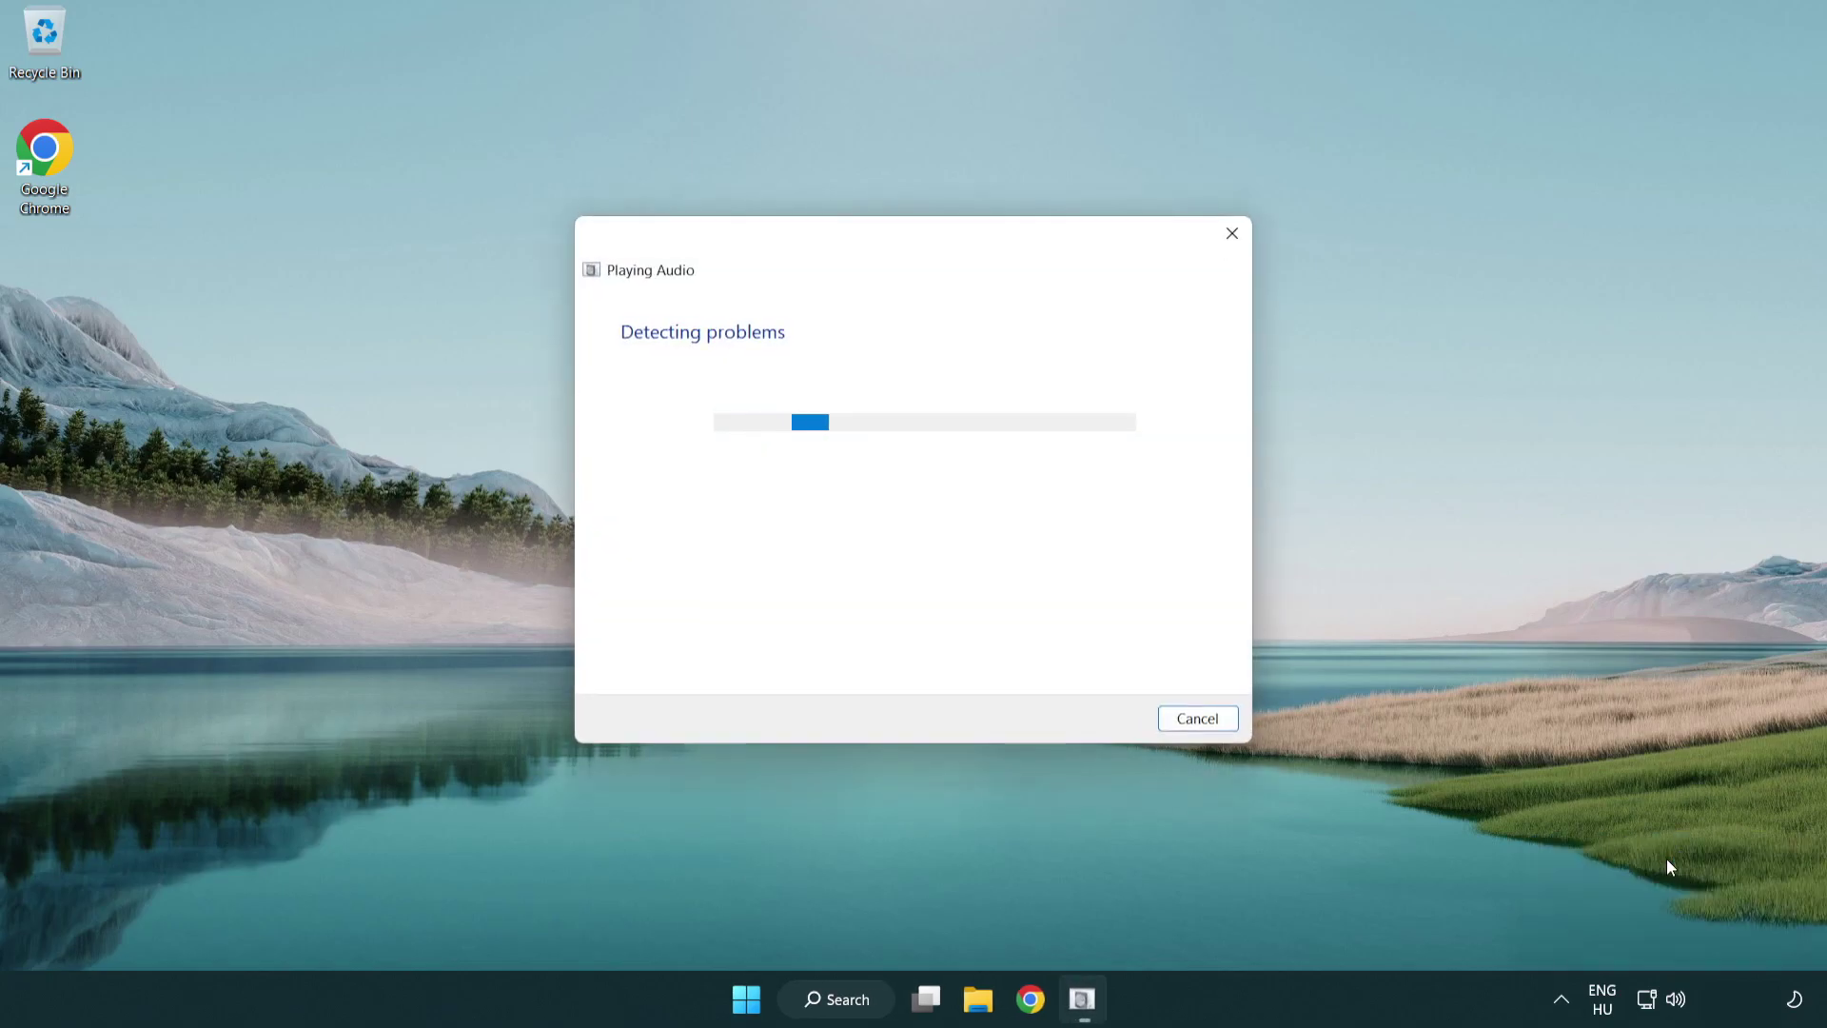